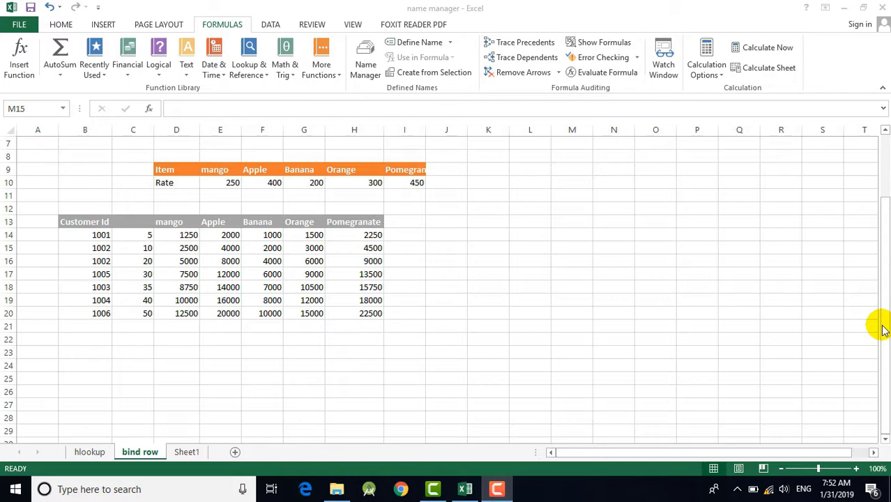
Check the workbook's existing defined names in the Name Manager and close it without adding any.
click(429, 253)
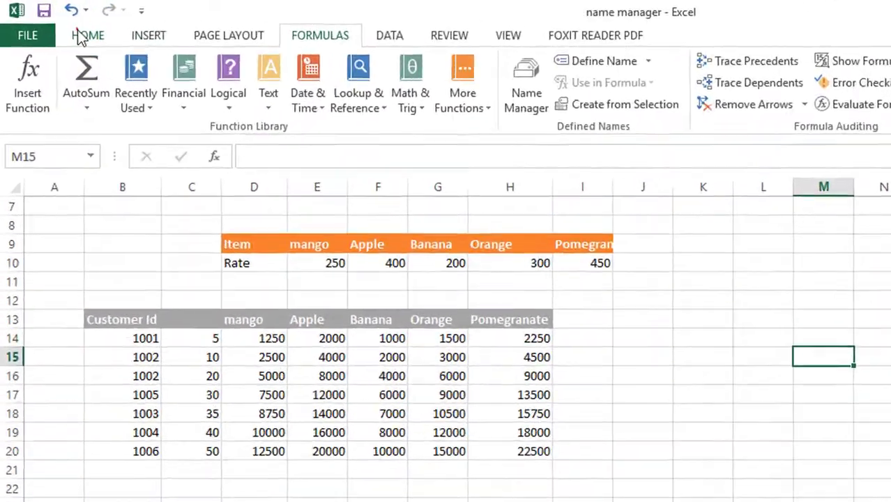
click(59, 23)
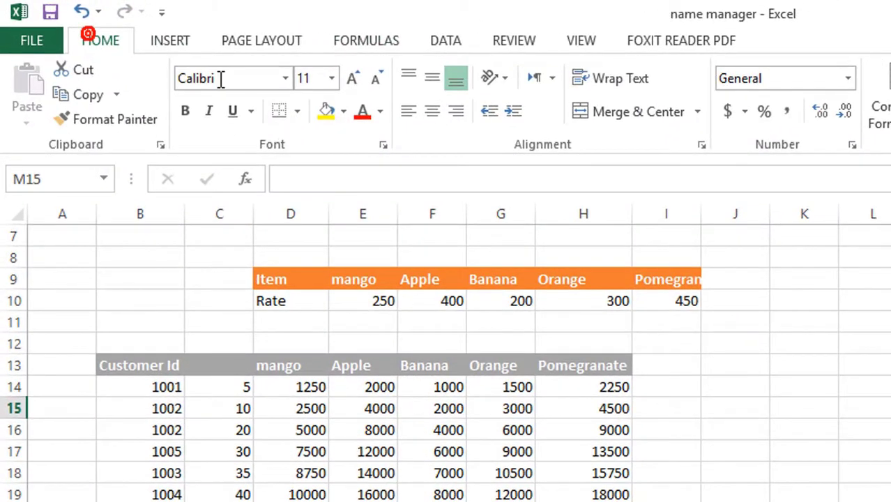
click(386, 44)
click(594, 88)
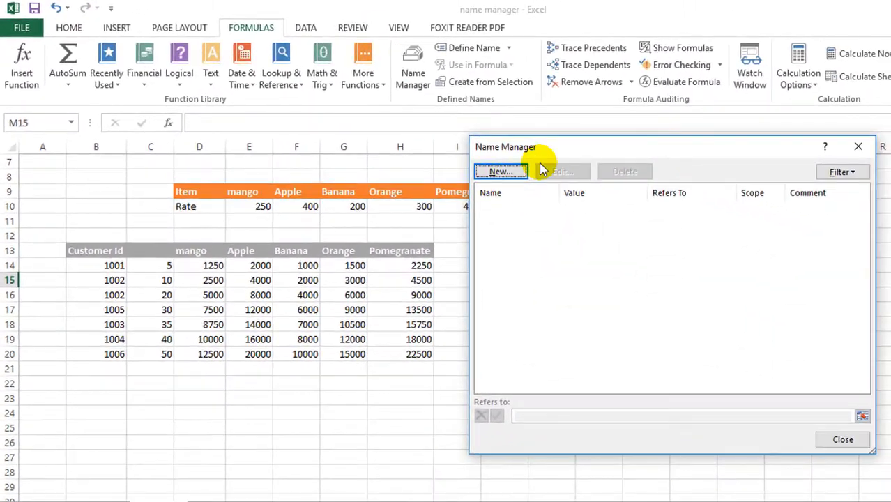
click(848, 445)
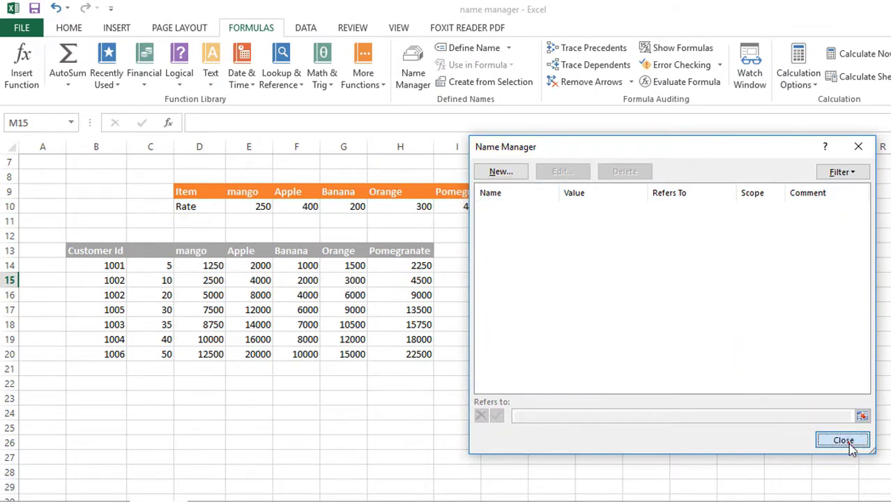
click(509, 293)
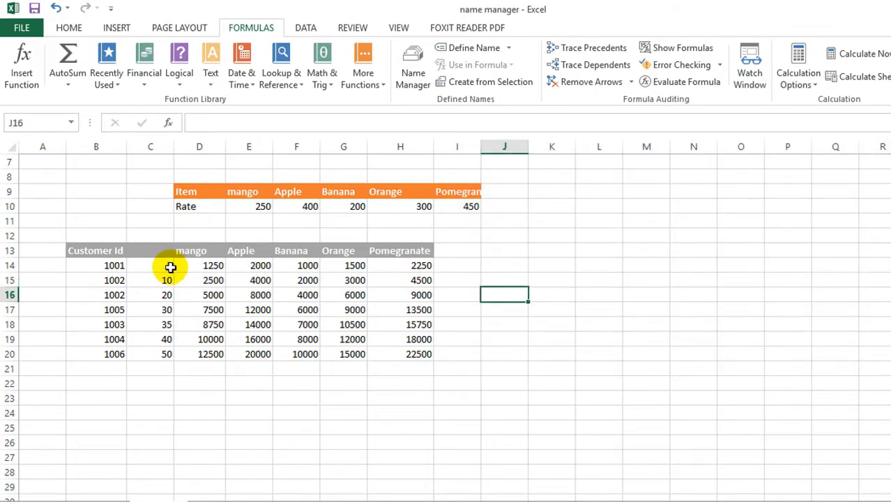
drag(197, 265, 204, 369)
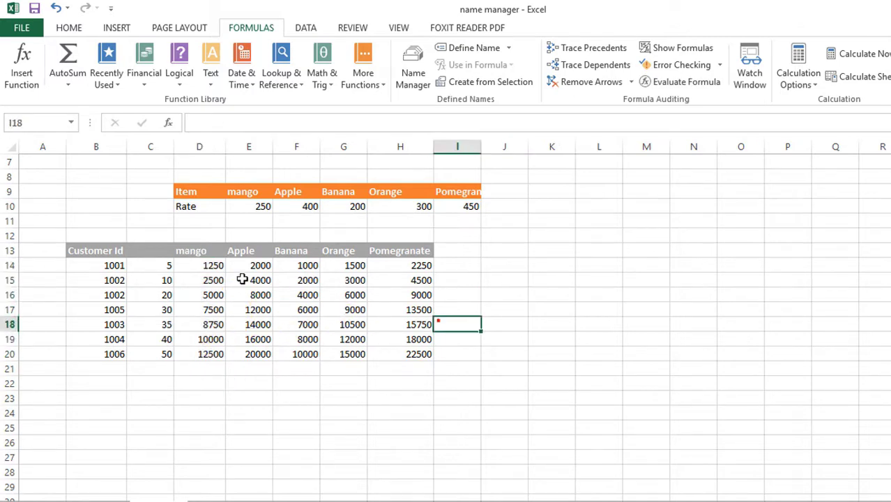
drag(206, 266, 210, 370)
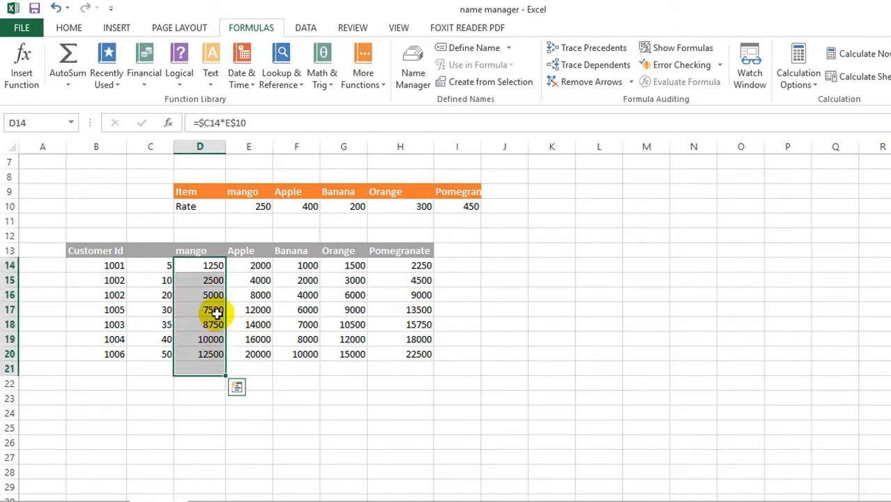
click(290, 325)
drag(199, 265, 179, 355)
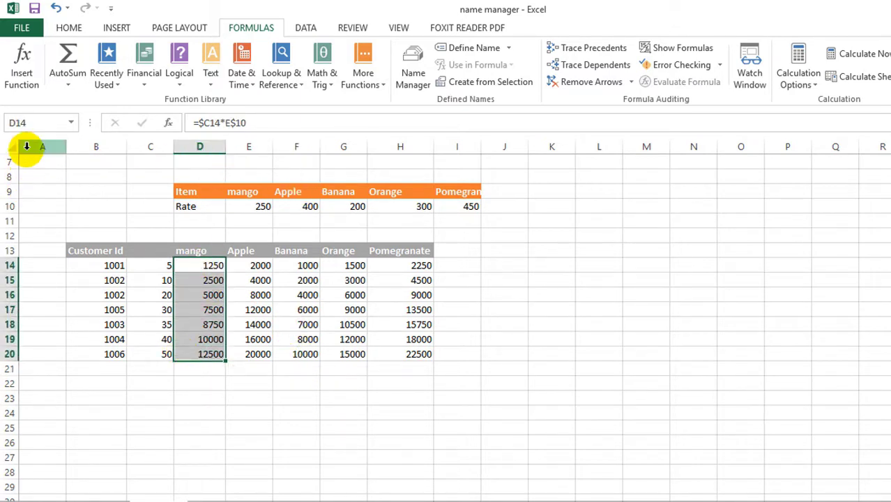
click(194, 264)
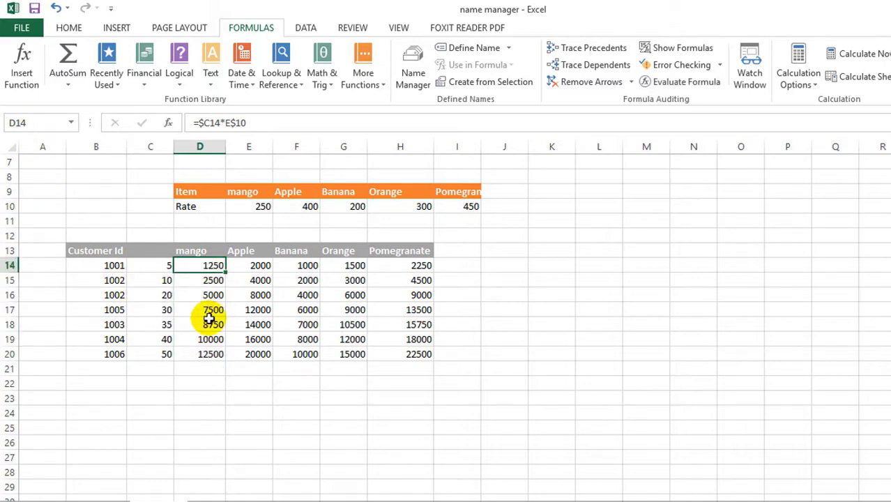
click(207, 356)
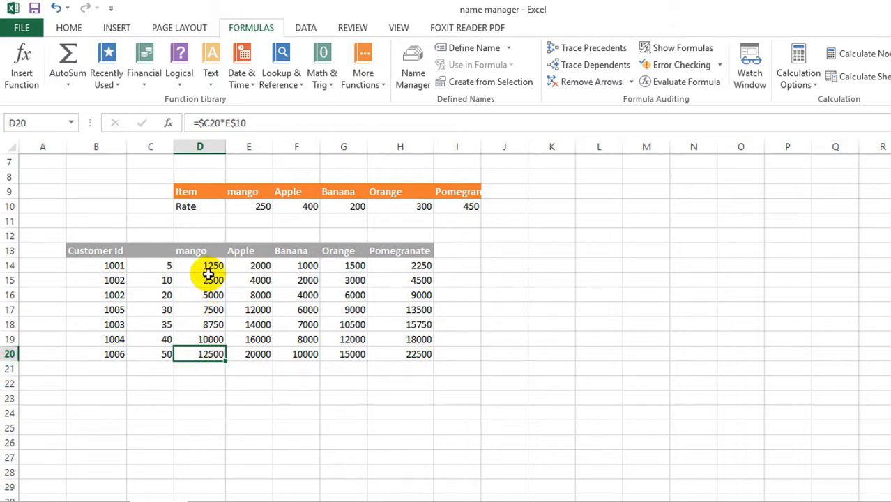
drag(208, 267, 197, 358)
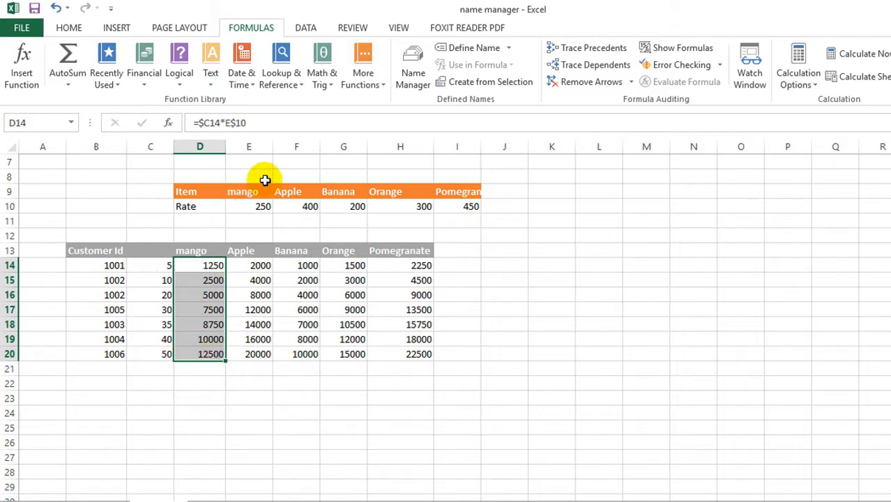
Use the Name Manager to define the workbook-scoped name mango for D13:D20, and select that range to check its name.
drag(199, 251, 197, 354)
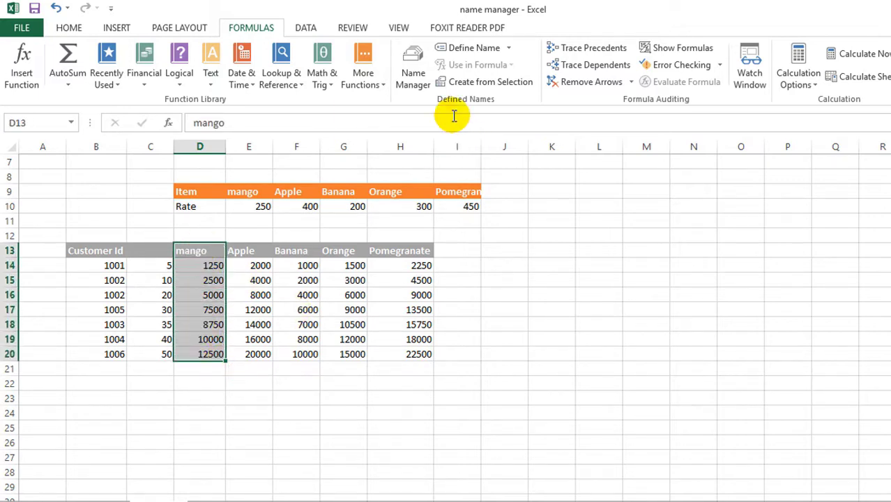
click(414, 75)
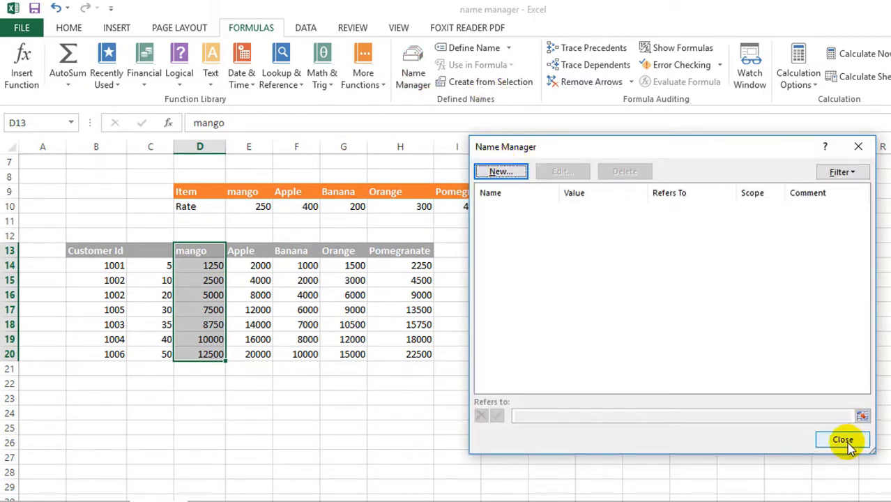
click(509, 171)
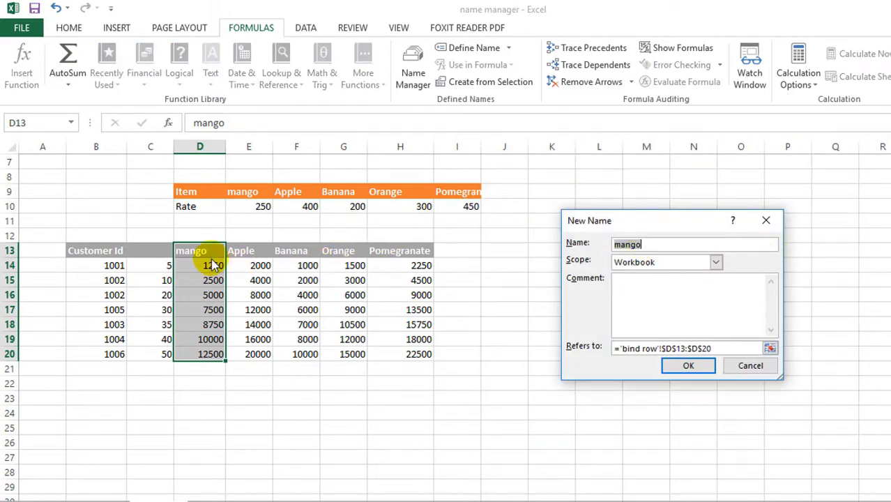
click(707, 370)
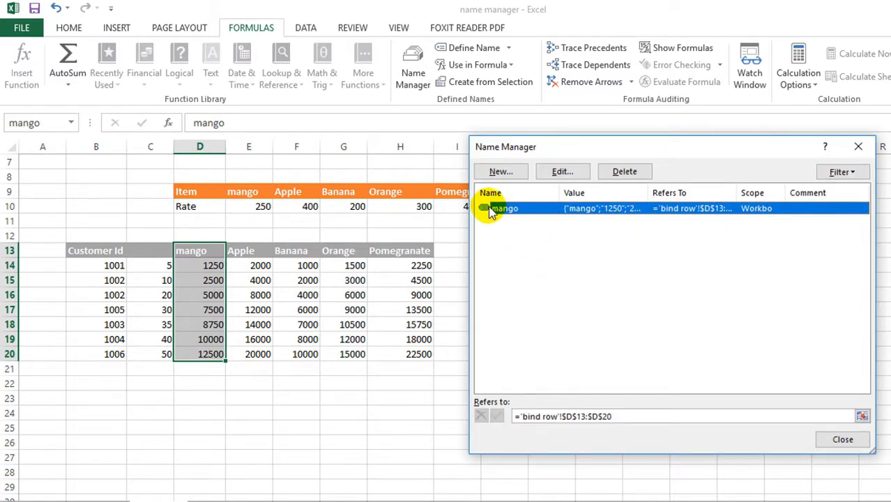
click(843, 439)
click(585, 305)
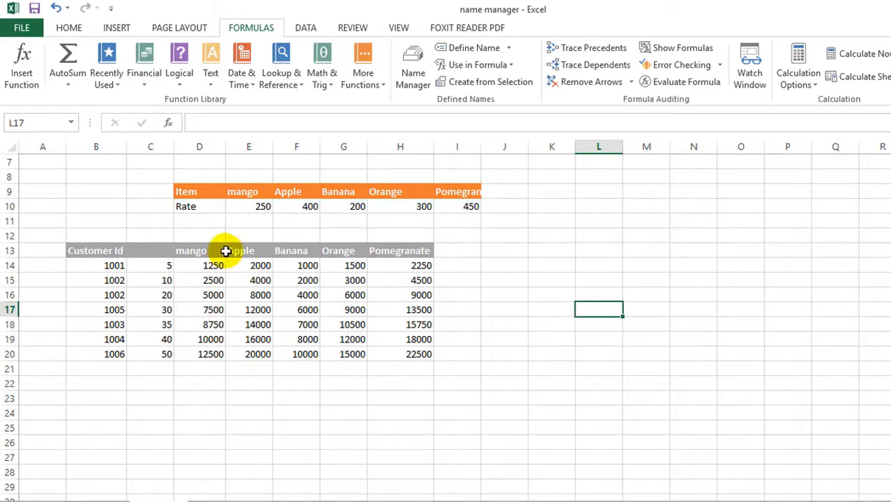
drag(212, 251, 194, 353)
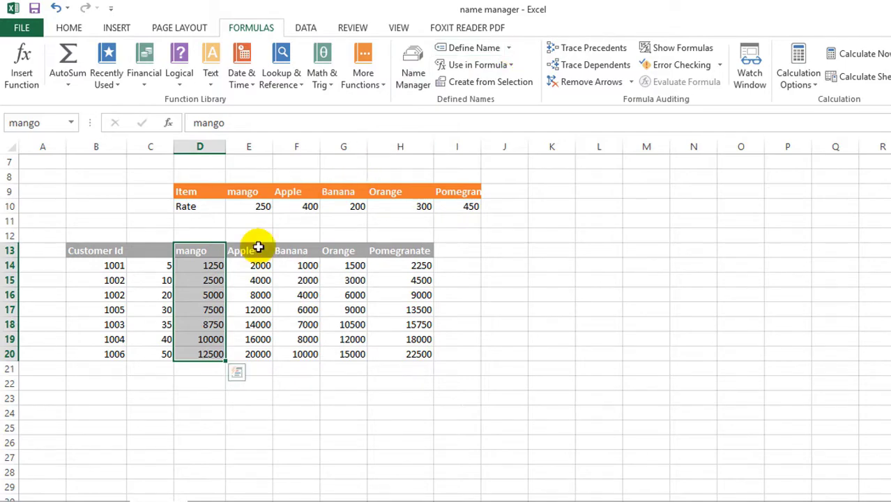
Define the workbook-scoped name Apple for the Apple column E13:E20 with Define Name, and reselect the range to check it.
drag(251, 251, 249, 355)
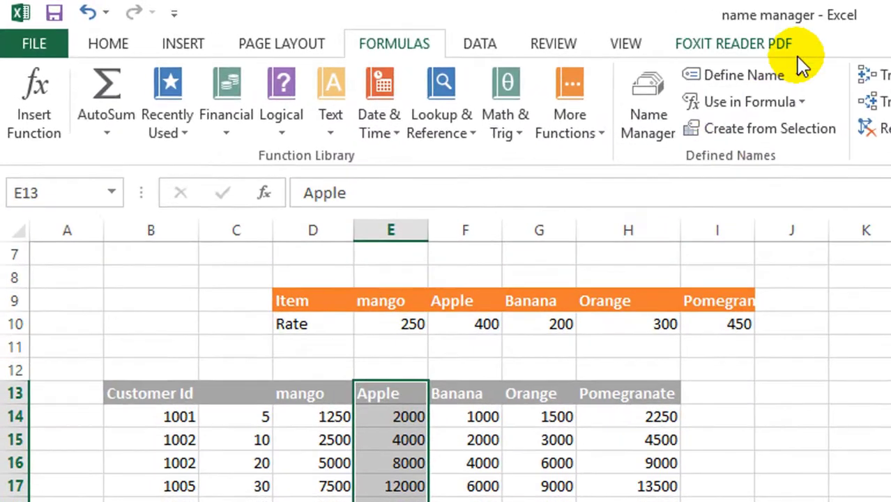
click(800, 73)
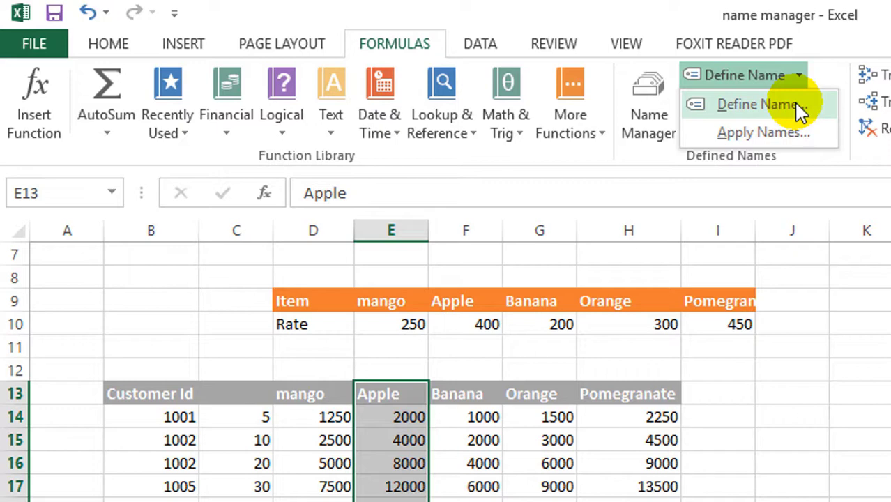
click(795, 104)
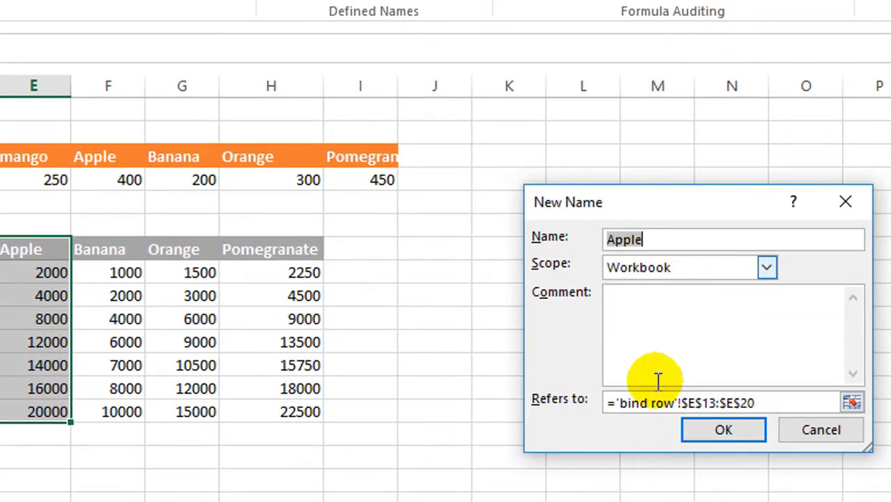
click(719, 430)
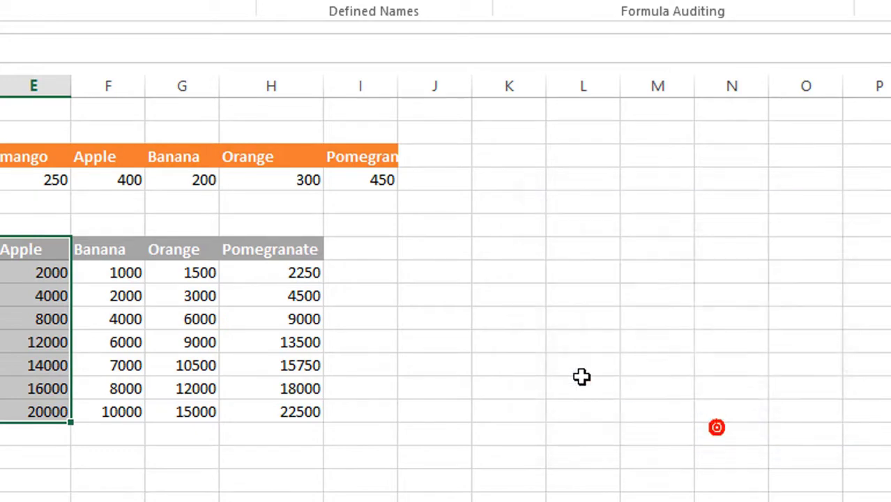
click(510, 341)
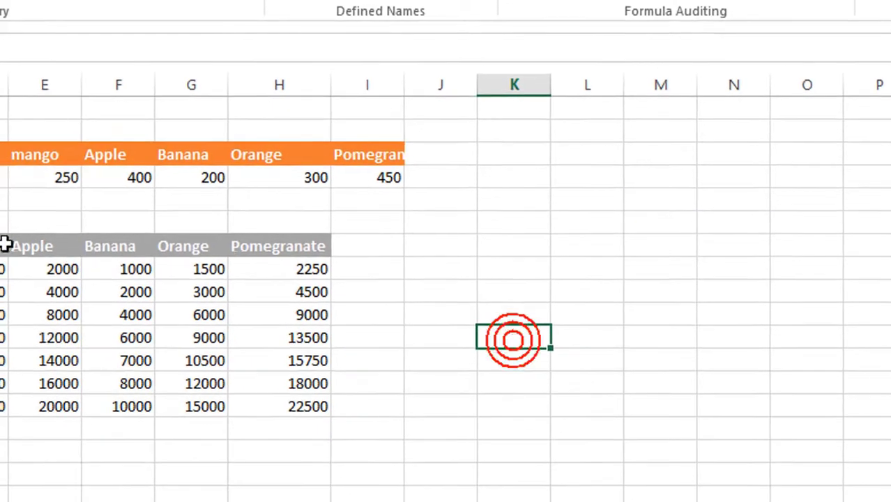
drag(19, 246, 36, 406)
Name the Banana column range F13:F20 as Banana directly from the selected cells.
drag(162, 238, 170, 388)
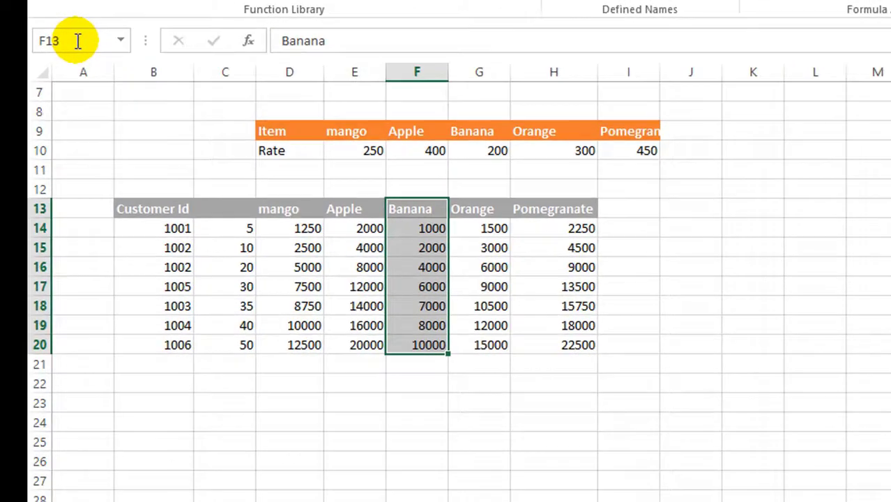
click(78, 41)
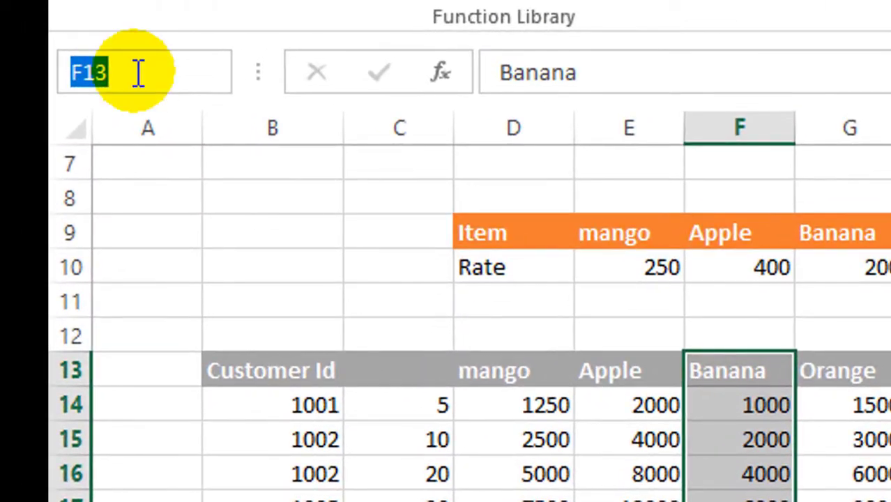
text(b)
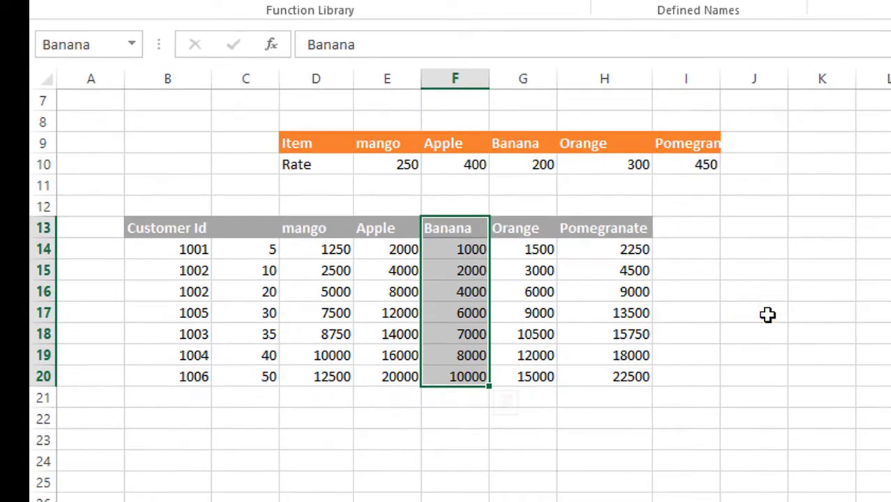
click(767, 314)
click(462, 231)
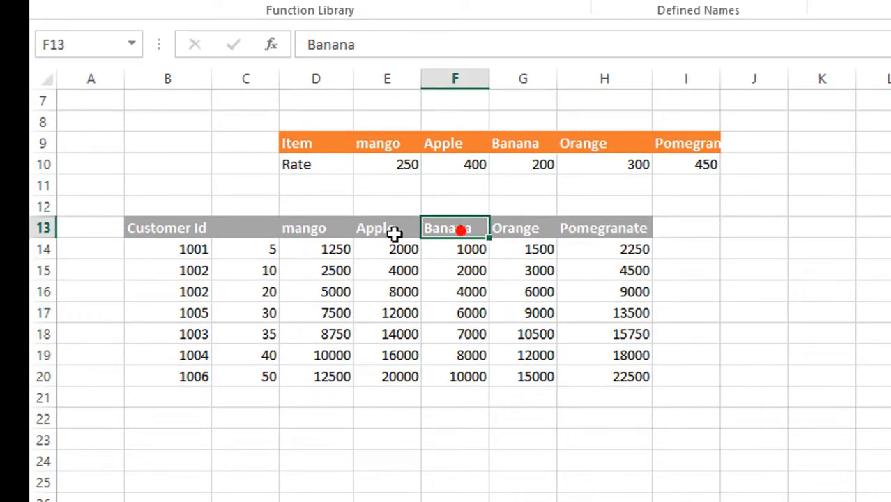
click(391, 231)
click(322, 241)
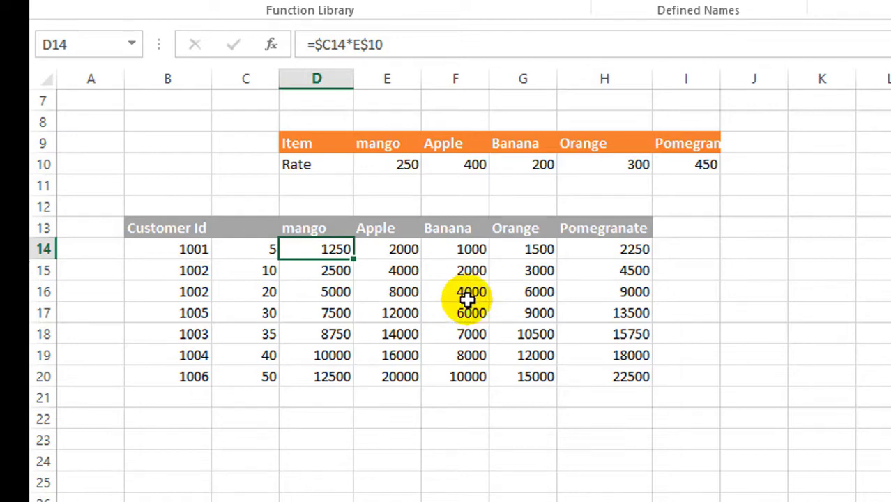
Total the mango column in D22 by summing the named range with =SUM(mango), and check the cell's formula.
click(318, 418)
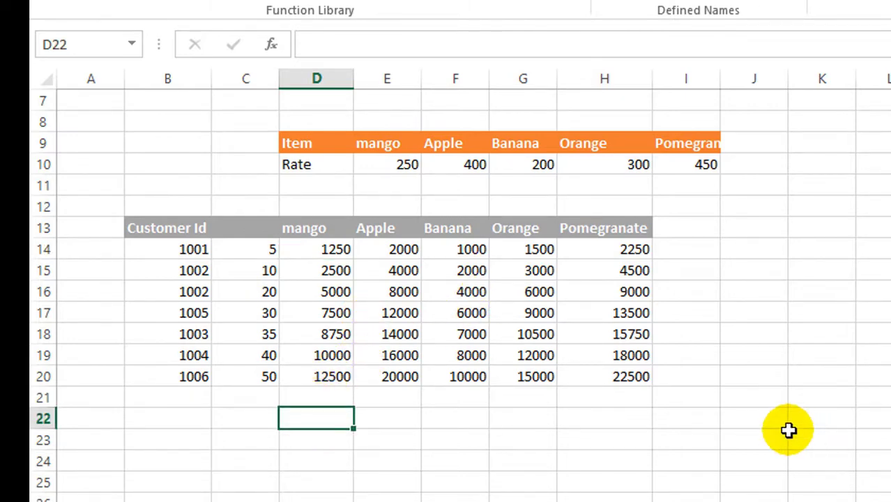
text(=su)
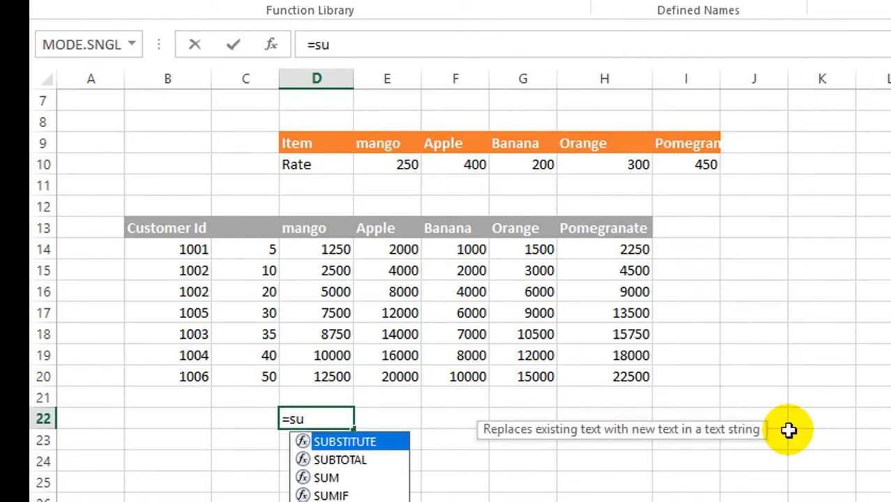
text(m)
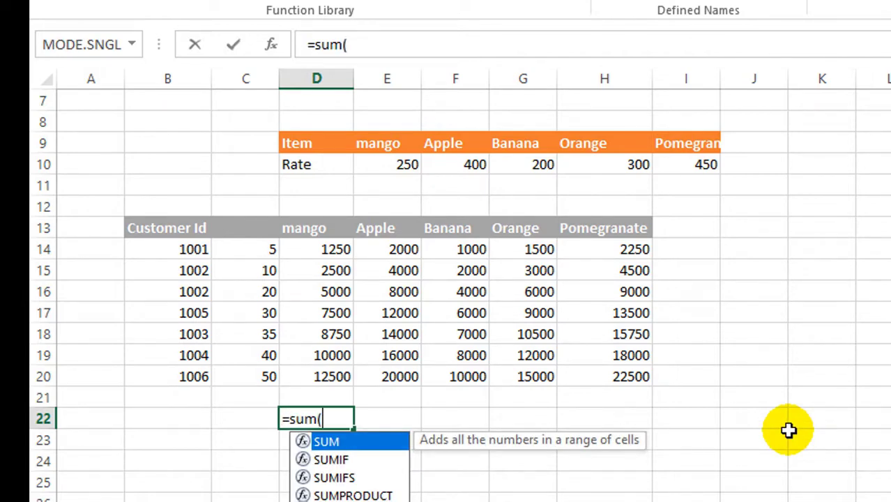
text((m)
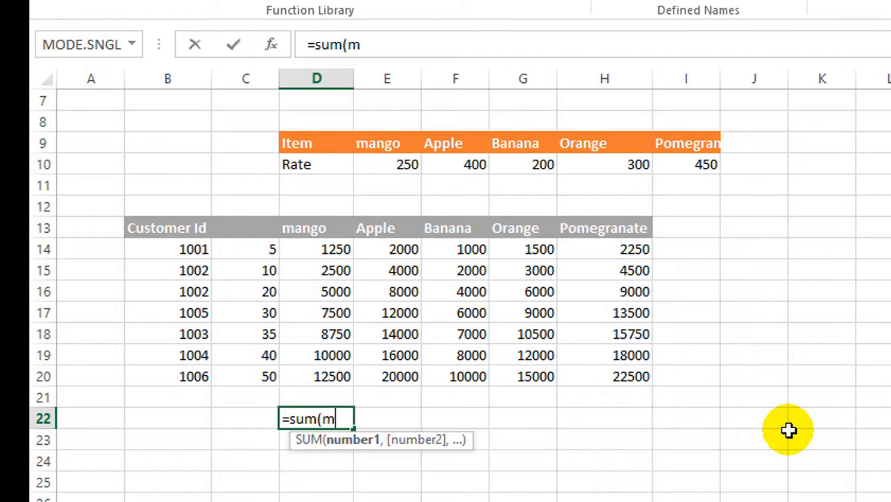
text(an)
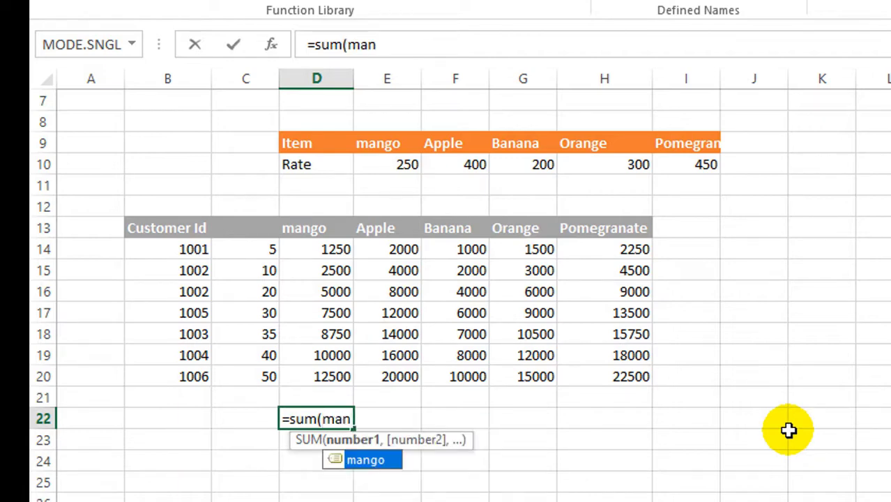
double_click(367, 464)
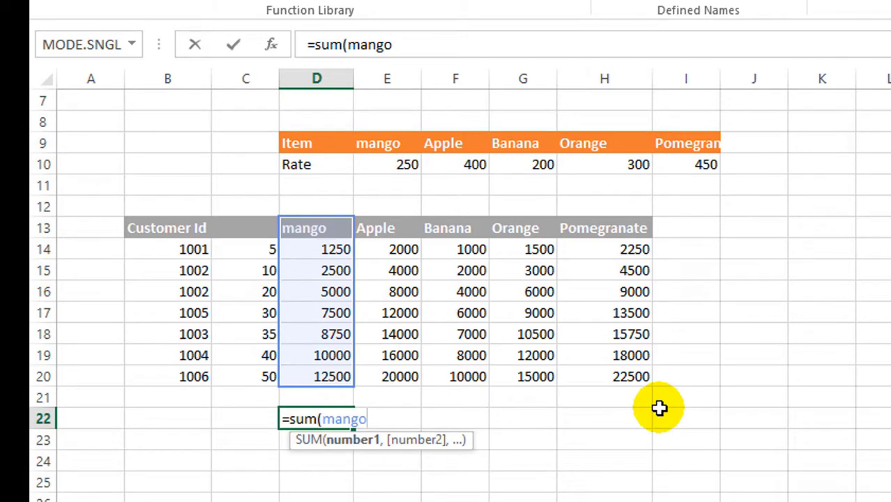
key(Return)
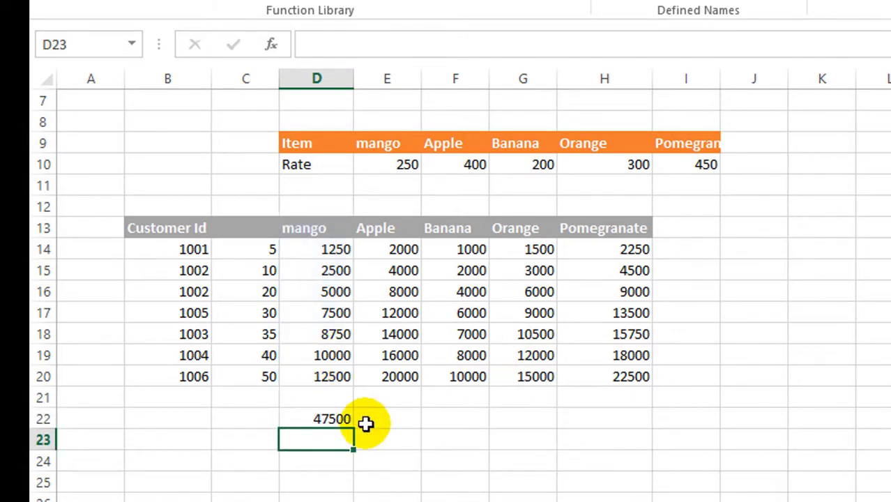
click(337, 416)
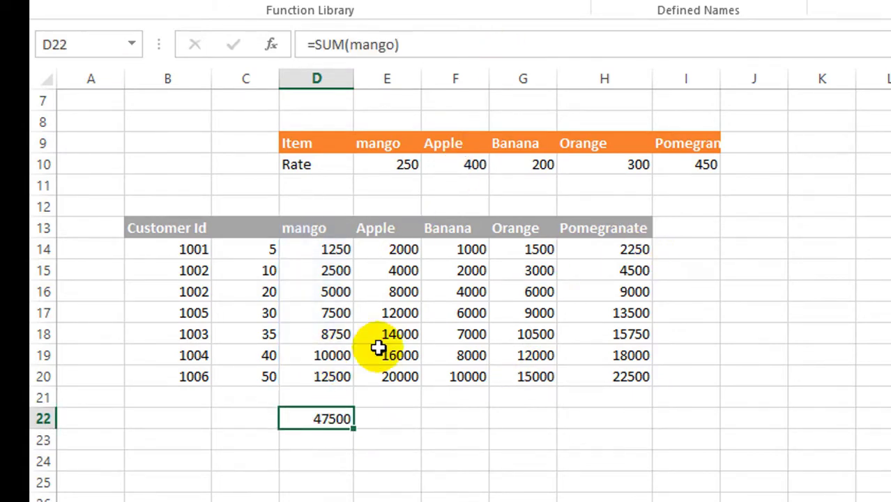
Inspect the =SUM(mango) formula in D22 and the mango values in D14:D20 that it adds up.
click(425, 42)
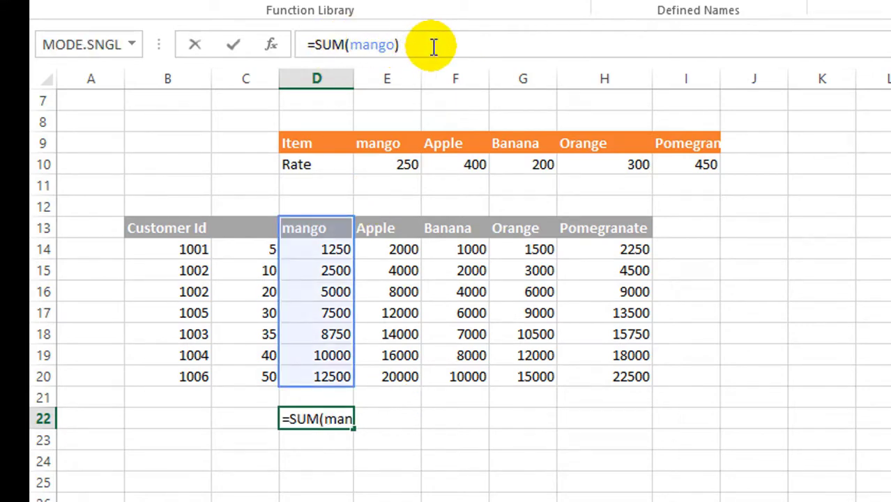
click(401, 459)
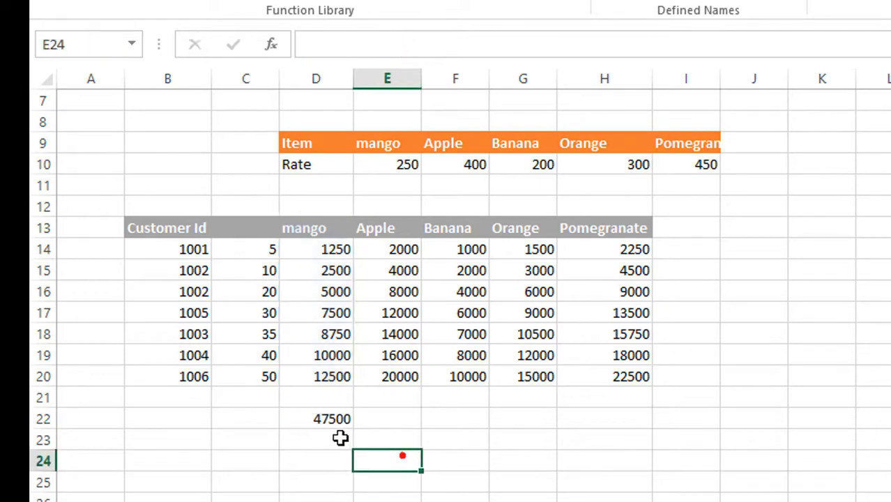
click(337, 426)
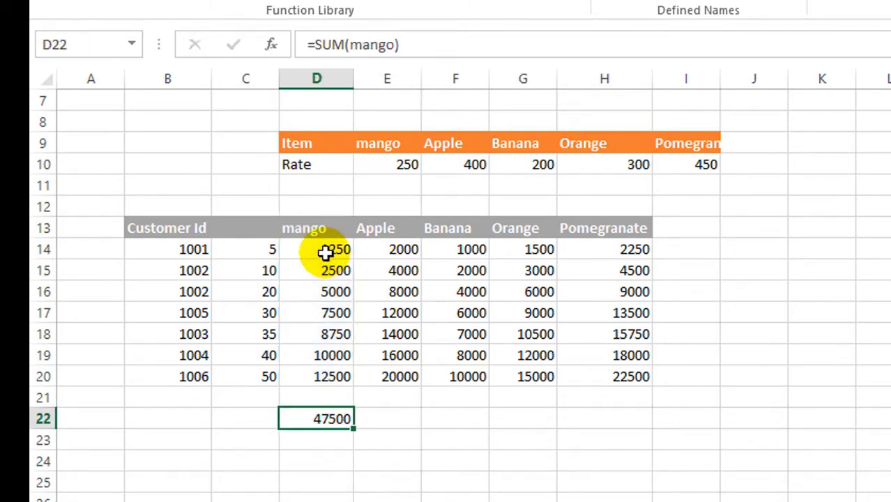
drag(326, 252, 338, 376)
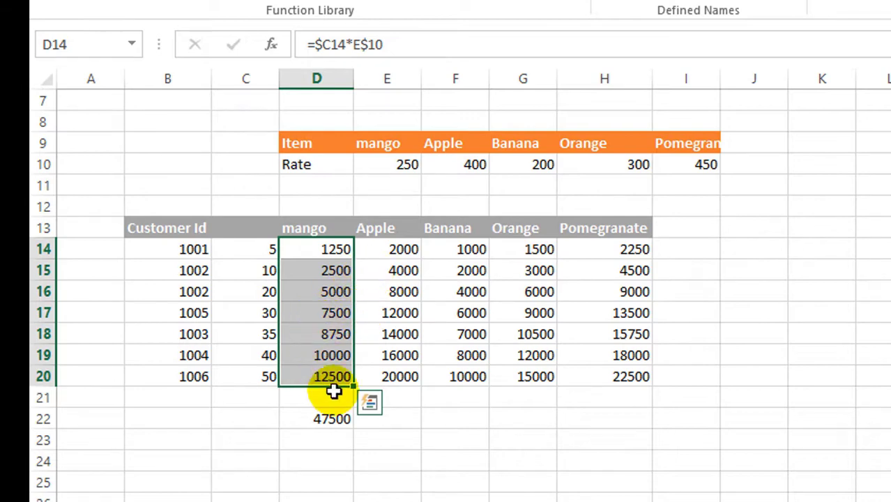
Jump to the named ranges Apple, Banana and mango in turn to check which cells each one covers.
click(132, 44)
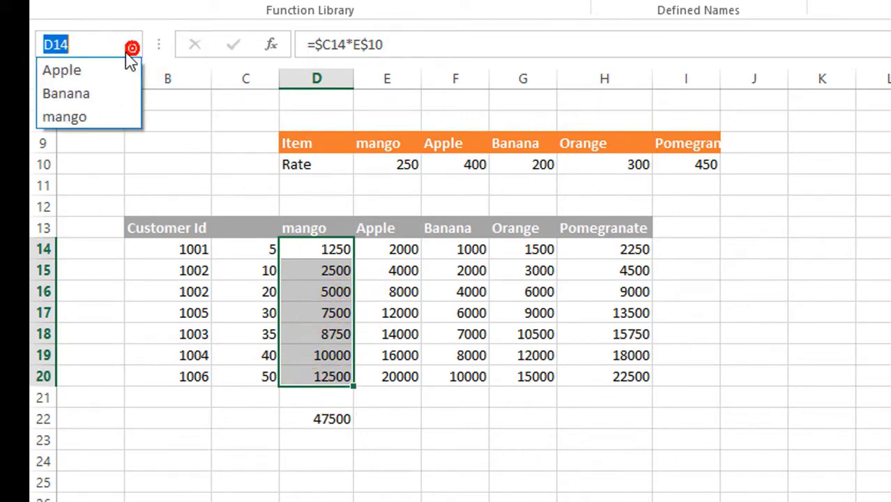
click(111, 69)
click(132, 44)
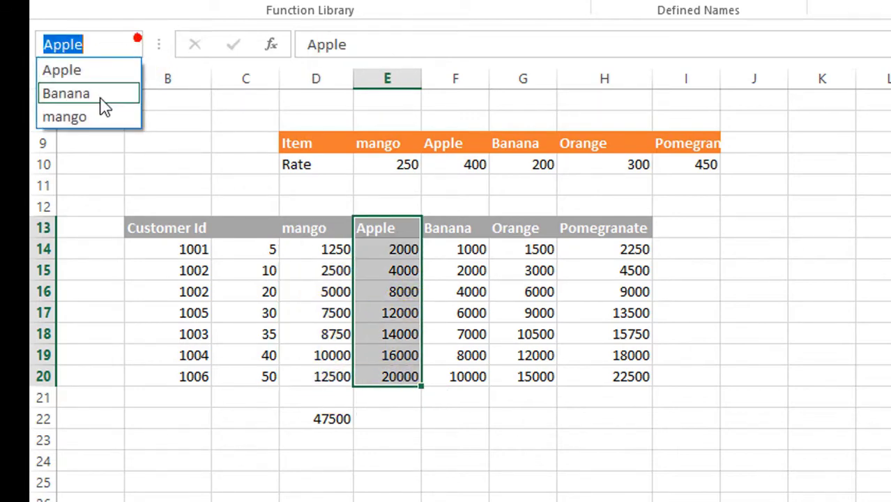
click(105, 91)
click(133, 45)
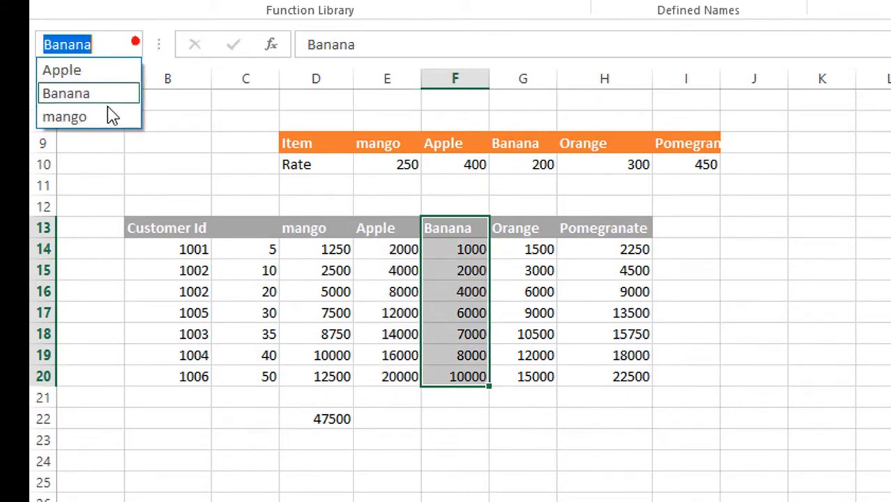
click(107, 115)
click(677, 374)
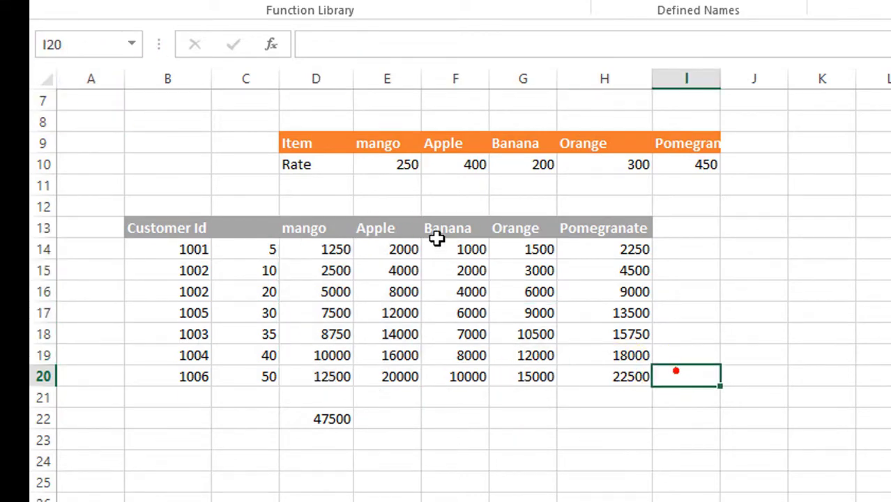
Define the name Orange for the Orange column range G13:G20 with Define Name.
click(514, 227)
drag(516, 268, 523, 376)
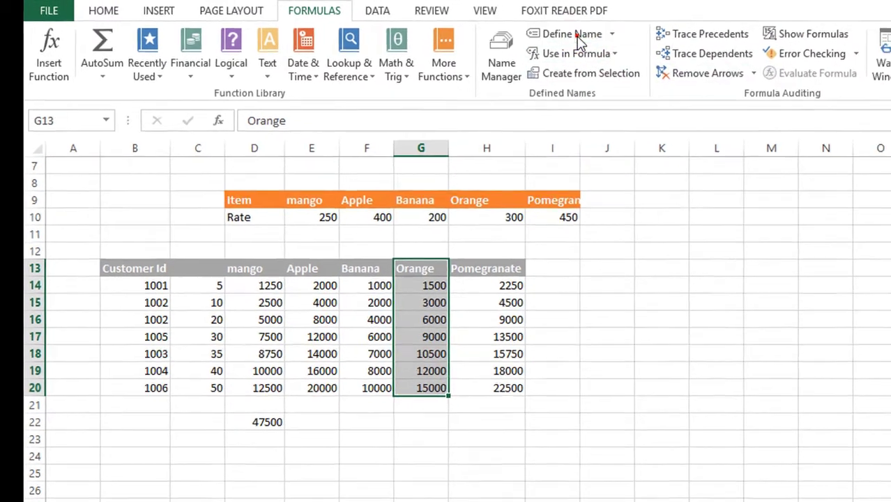
click(561, 35)
click(761, 372)
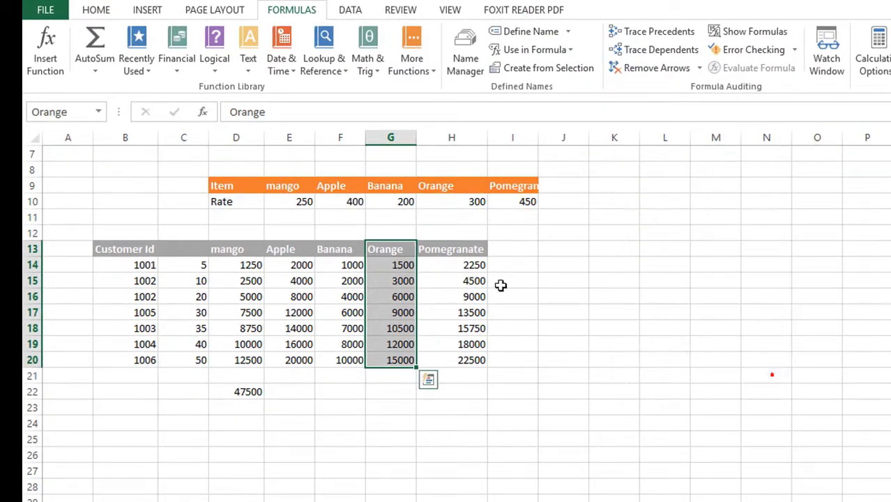
Define the name Pomegranate for the Pomegranate column range H13:H20 with Define Name.
drag(478, 249, 478, 359)
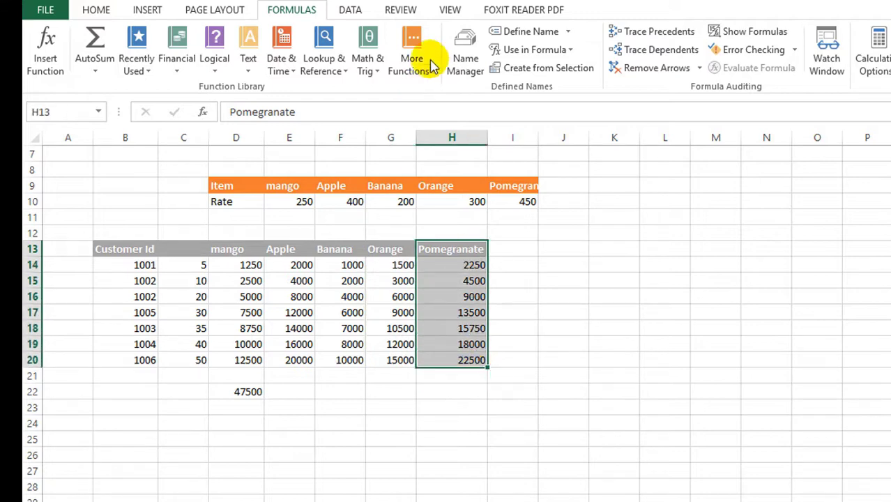
click(519, 31)
click(760, 372)
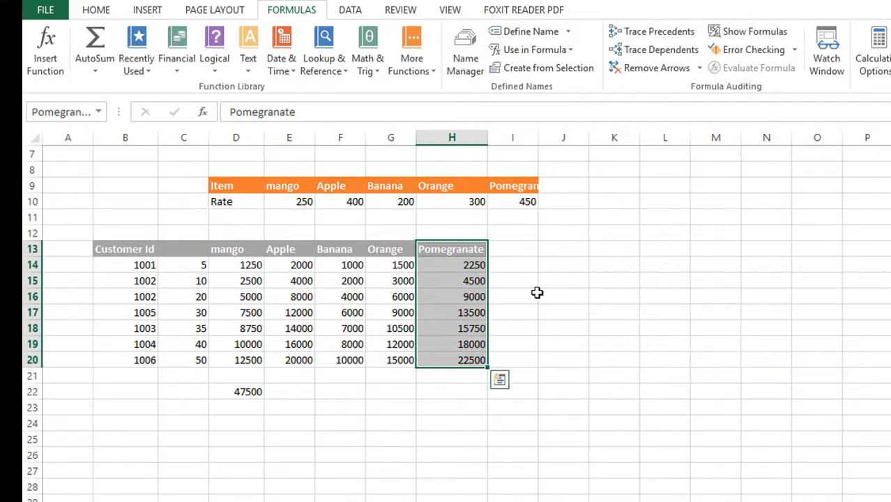
click(534, 296)
drag(461, 255, 464, 344)
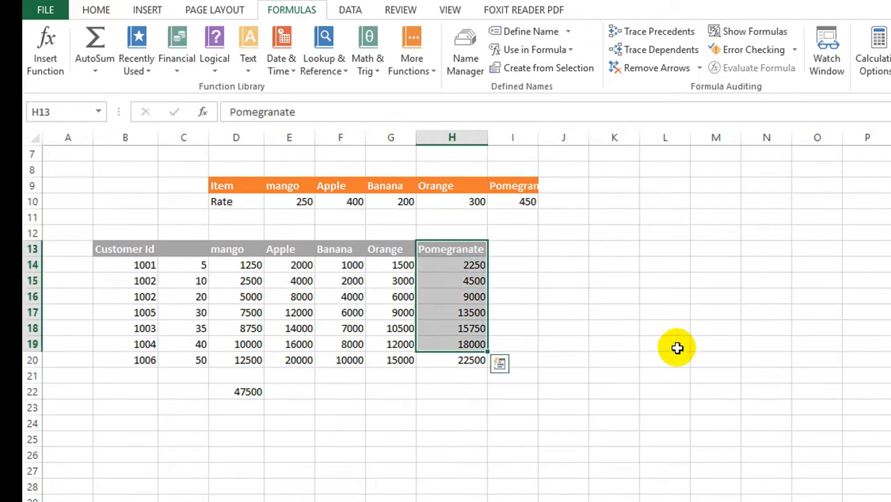
Clear the mango total from D22.
click(262, 391)
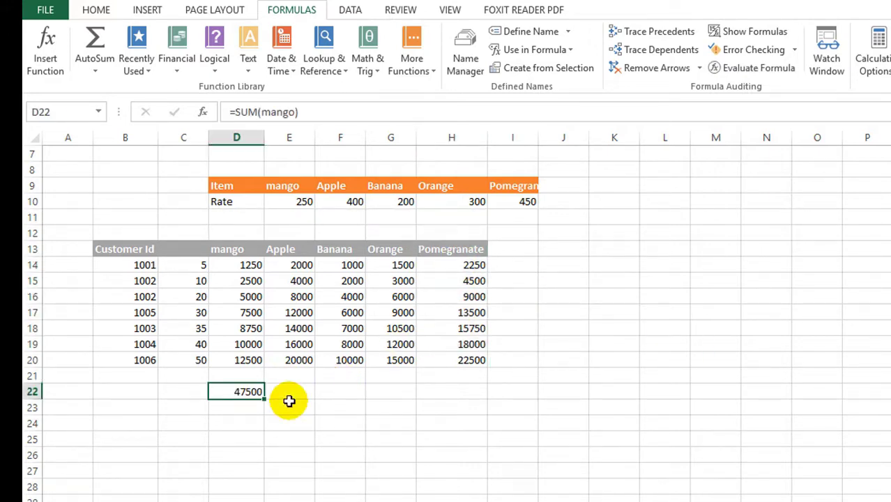
Average the mango column in K13 with =AVERAGE(mango), and delete the trial formula from the cell.
click(622, 245)
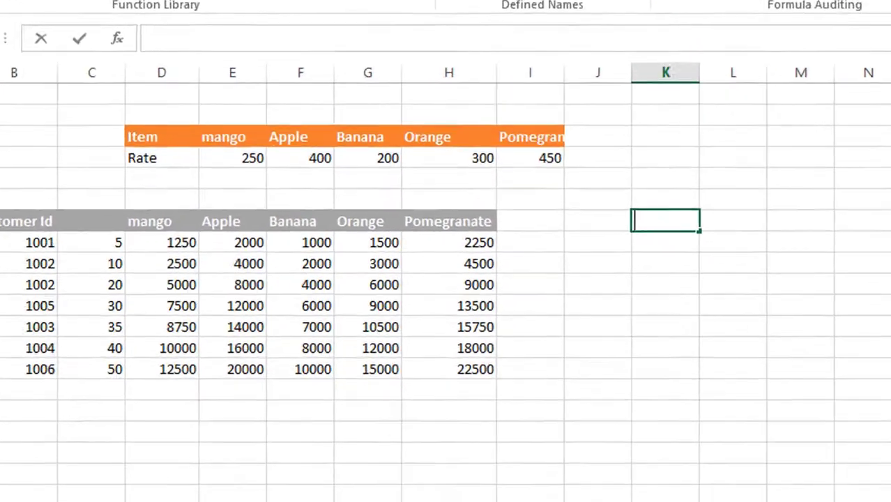
text(=av)
key(BackSpace)
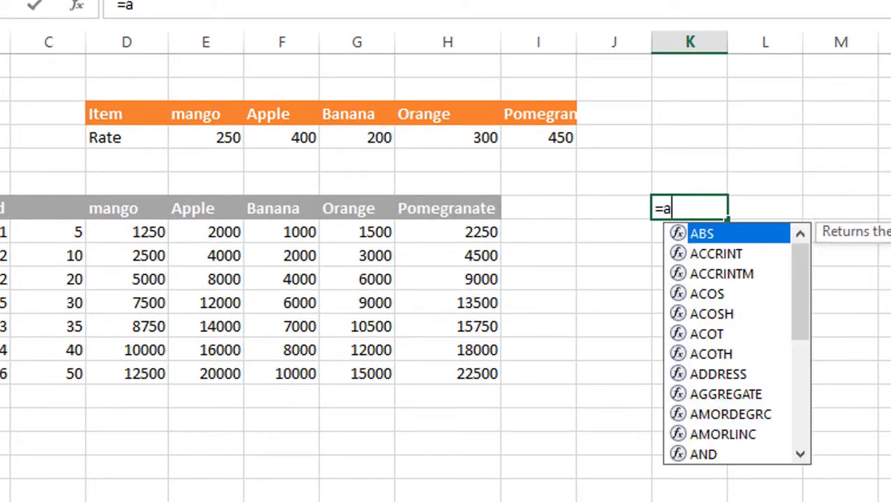
text(ver)
key(Tab)
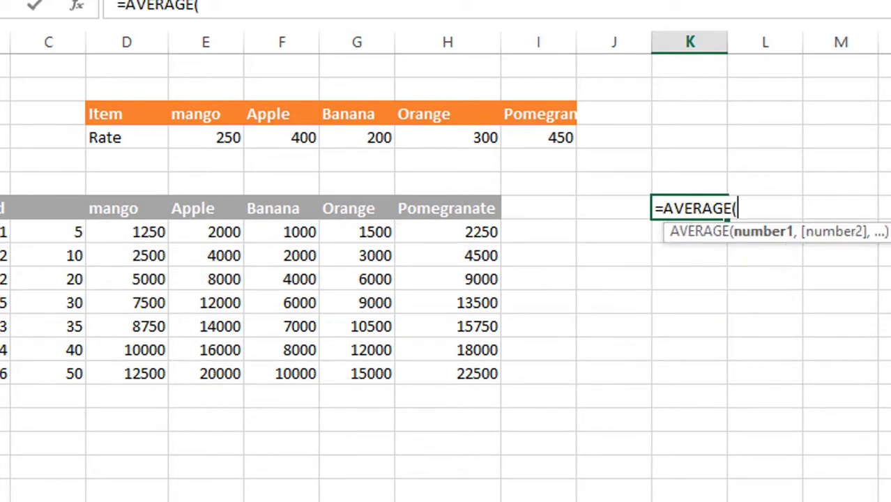
text(man)
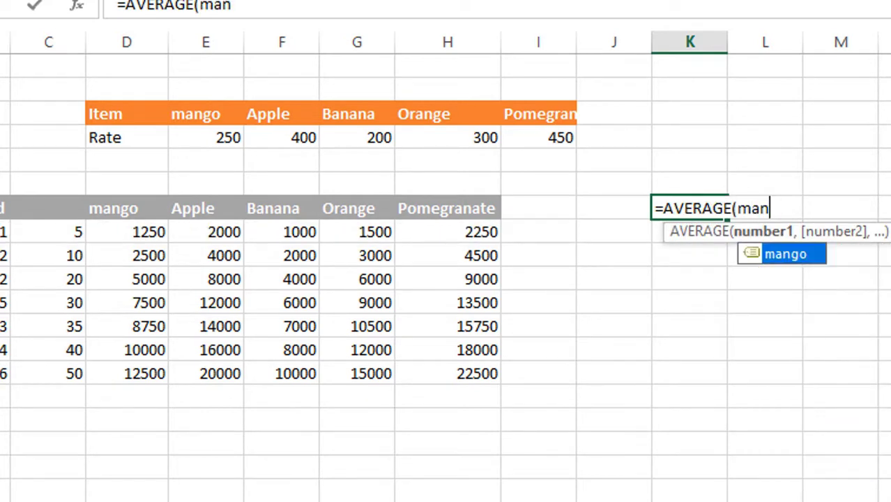
text(go))
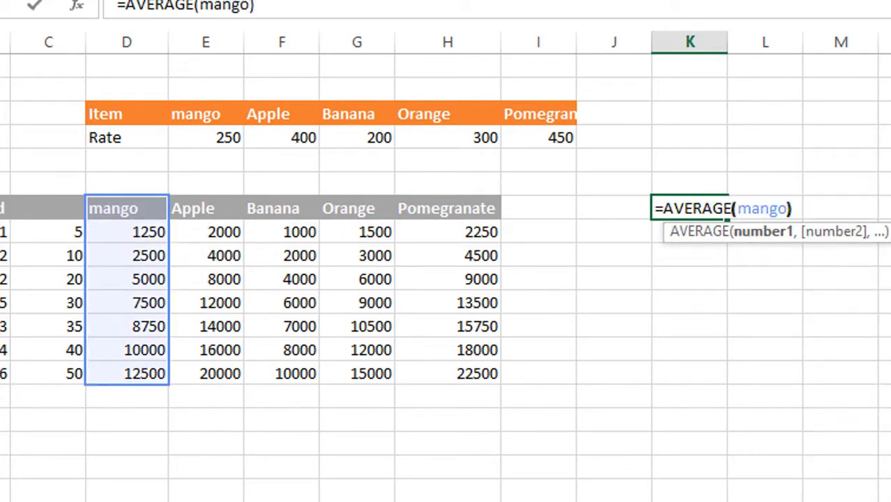
key(Return)
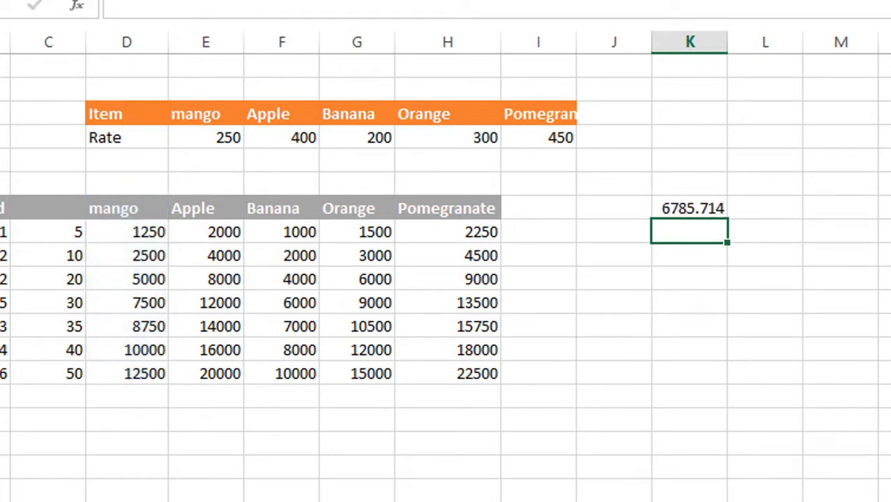
click(690, 208)
key(Delete)
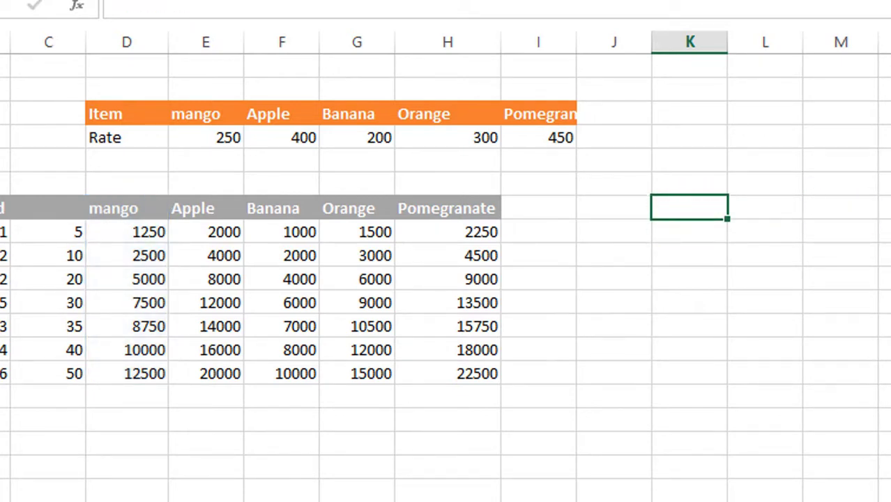
Review the defined names Banana, mango, Orange and Pomegranate one by one in the Name Manager.
click(623, 279)
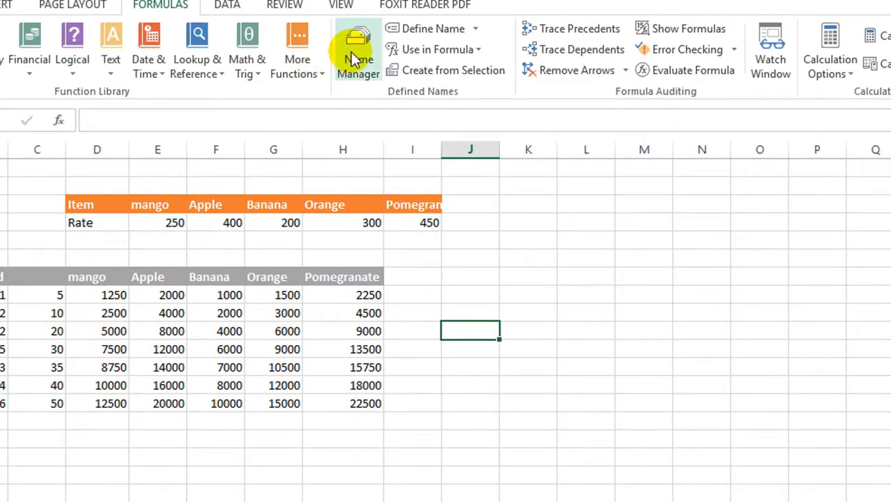
click(374, 31)
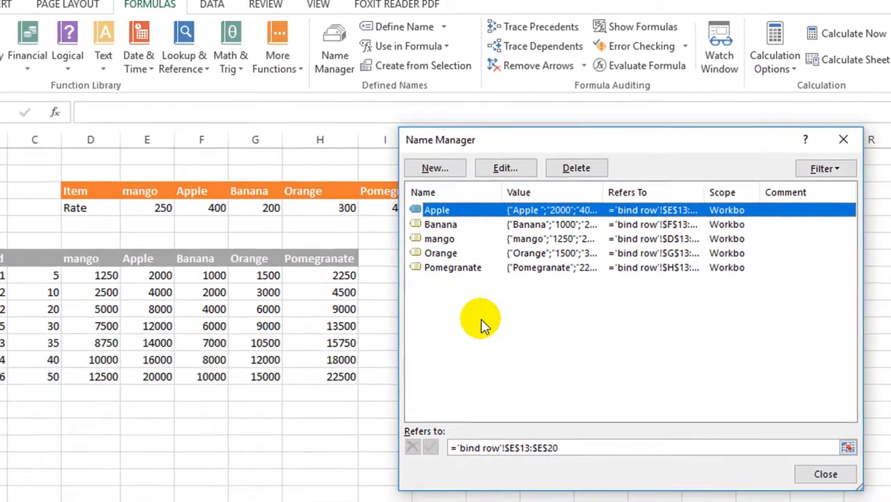
click(442, 226)
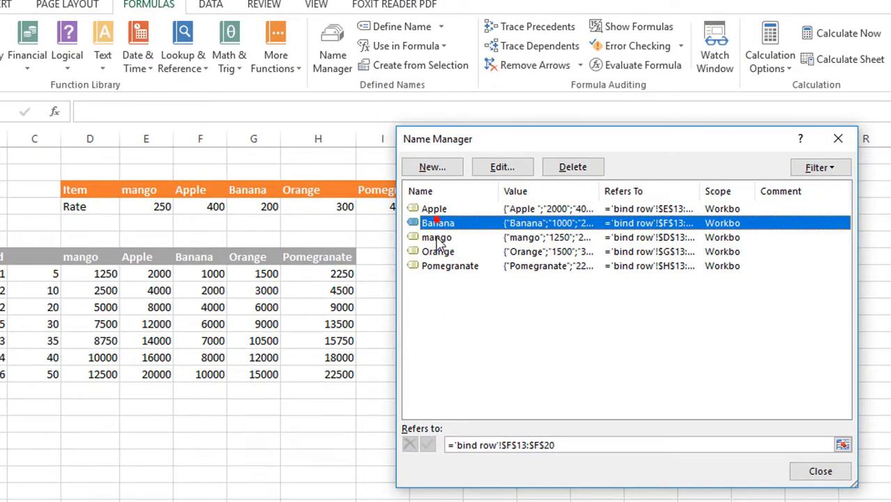
click(438, 238)
click(436, 252)
click(441, 265)
click(472, 339)
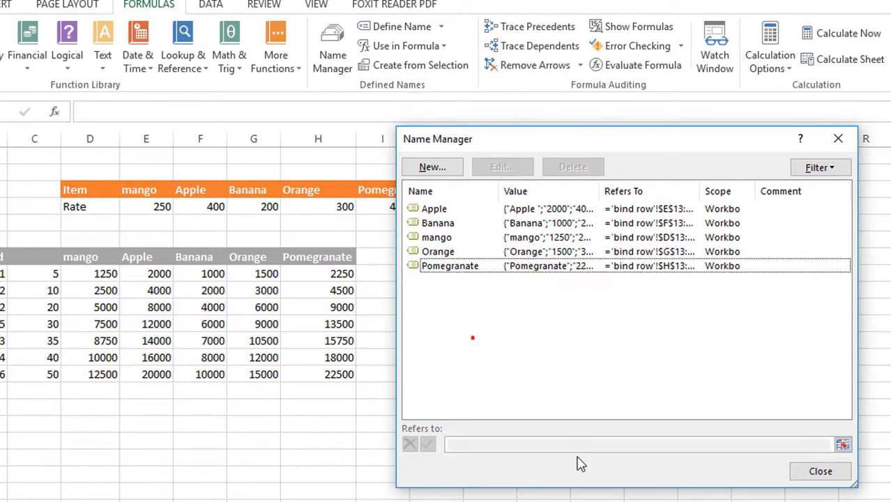
Check on the sheet which cell ranges the names Apple and Banana refer to.
click(442, 211)
click(572, 446)
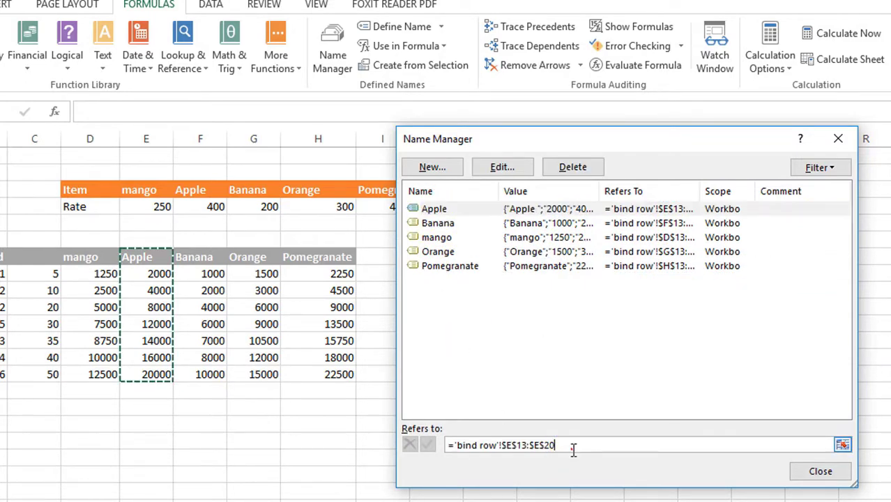
click(434, 224)
click(572, 445)
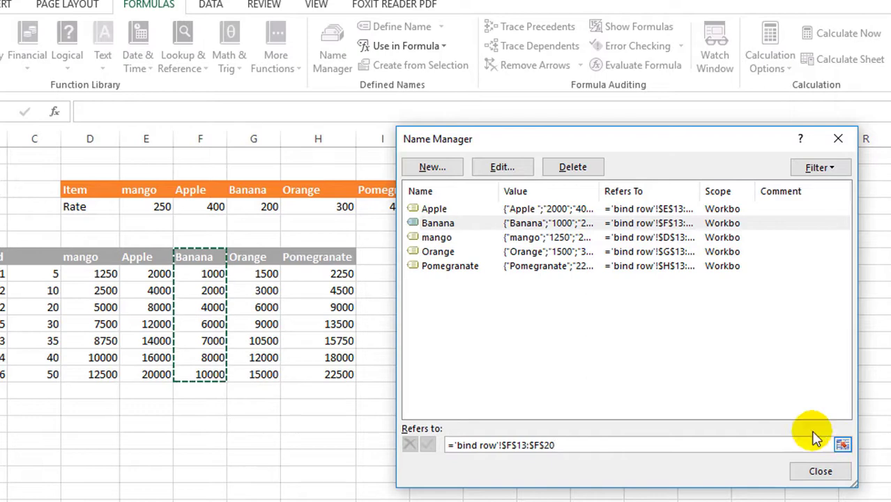
Edit the name Banana so it refers to F14:F26 on the bind row sheet, check the new range, and close the Name Manager.
click(502, 168)
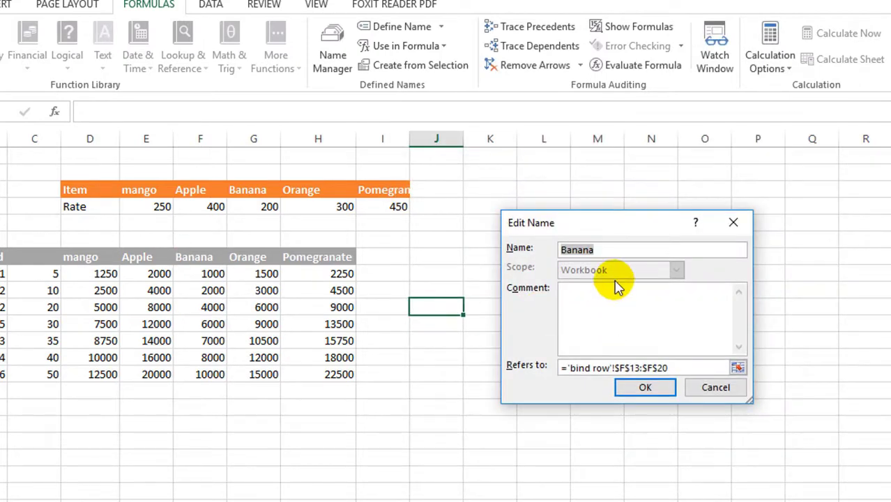
click(671, 367)
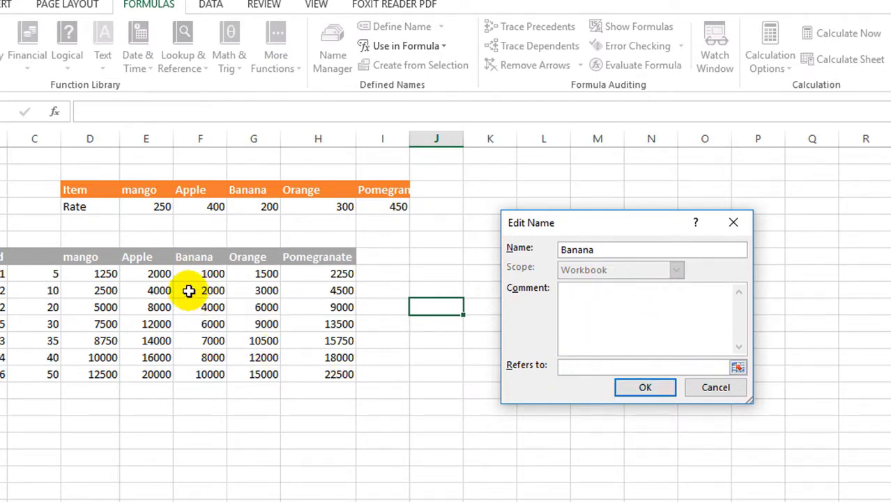
drag(196, 274, 200, 480)
click(643, 386)
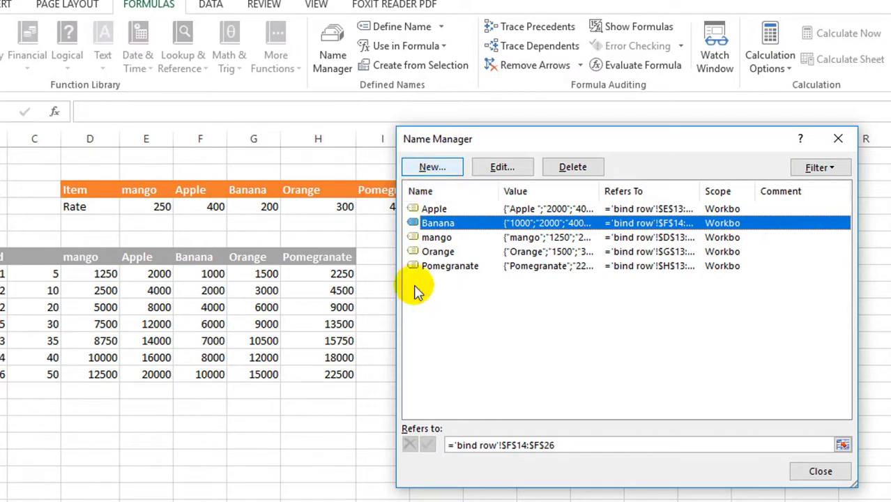
click(571, 445)
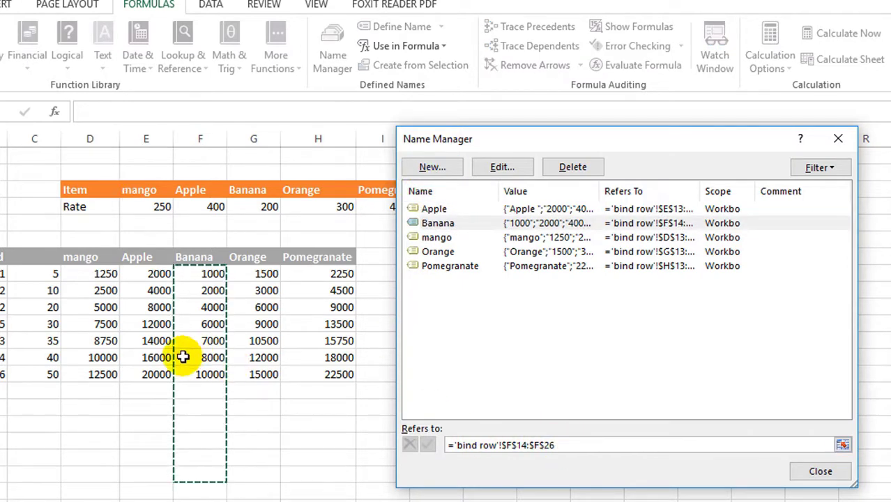
click(822, 473)
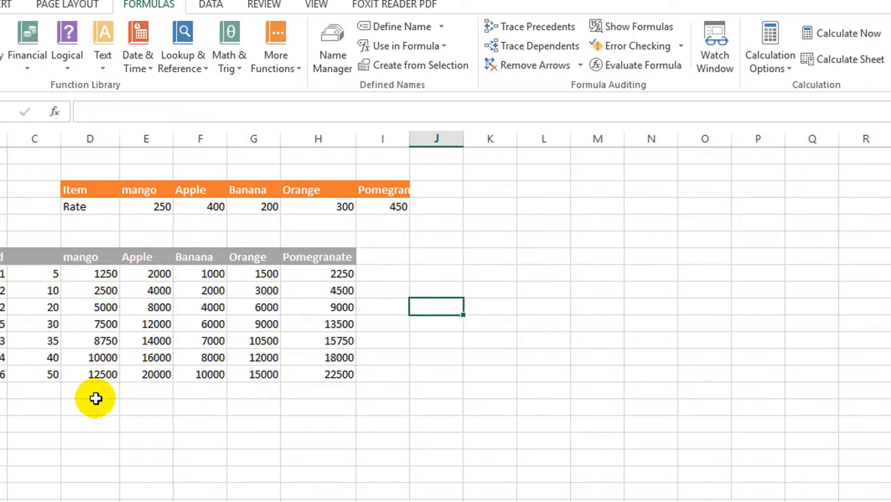
Enter the label Mango in cell L12.
click(538, 238)
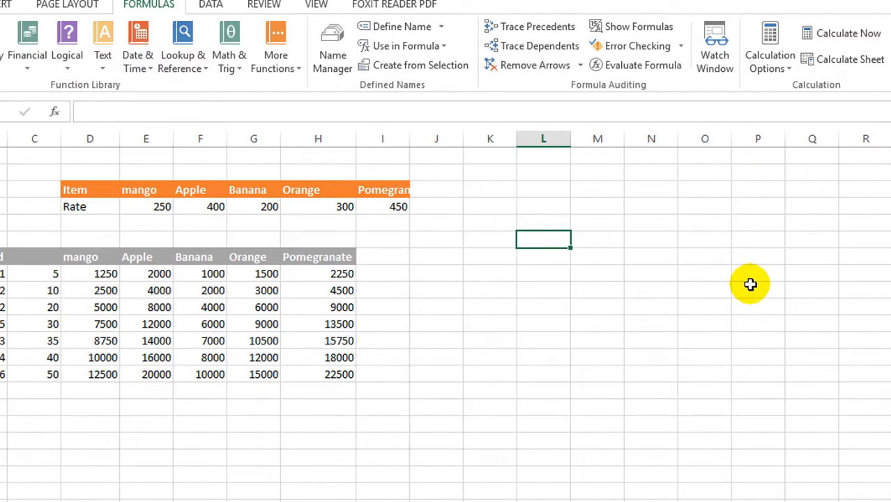
text(Mango)
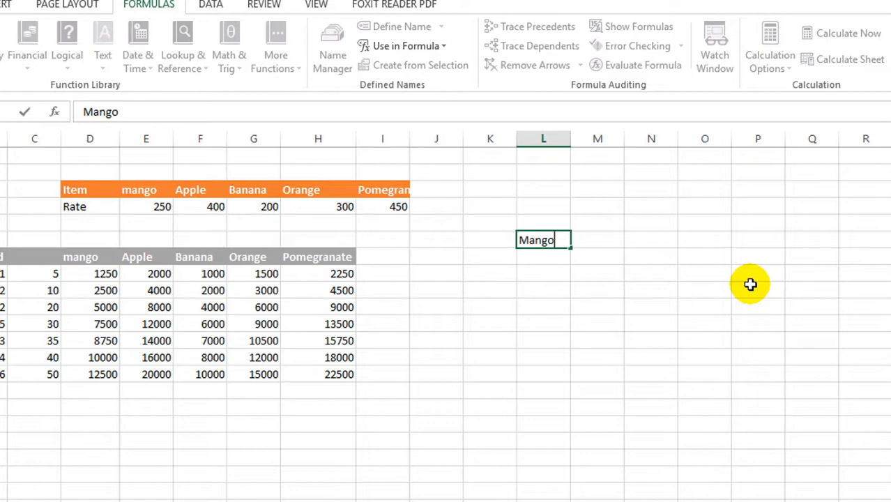
key(Return)
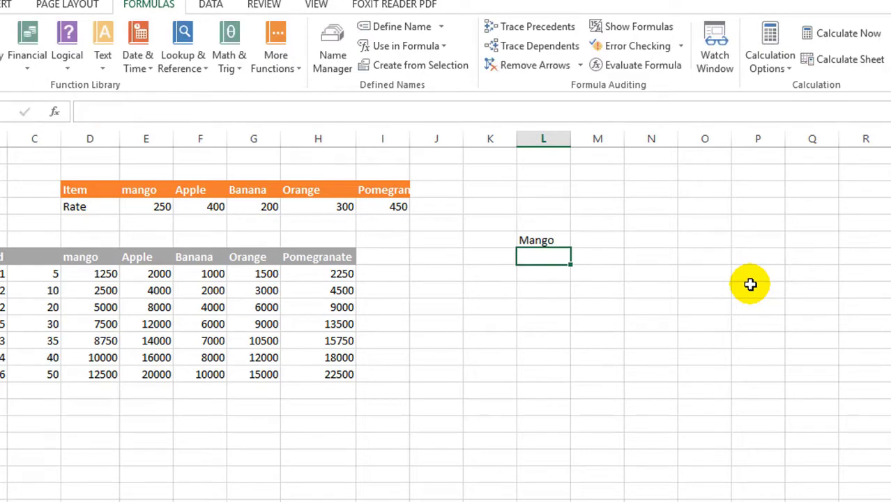
Enter the labels Apple, Banana, Orange and Pomegranate below the Mango label in cells L13 to L16.
text(Apple)
key(Return)
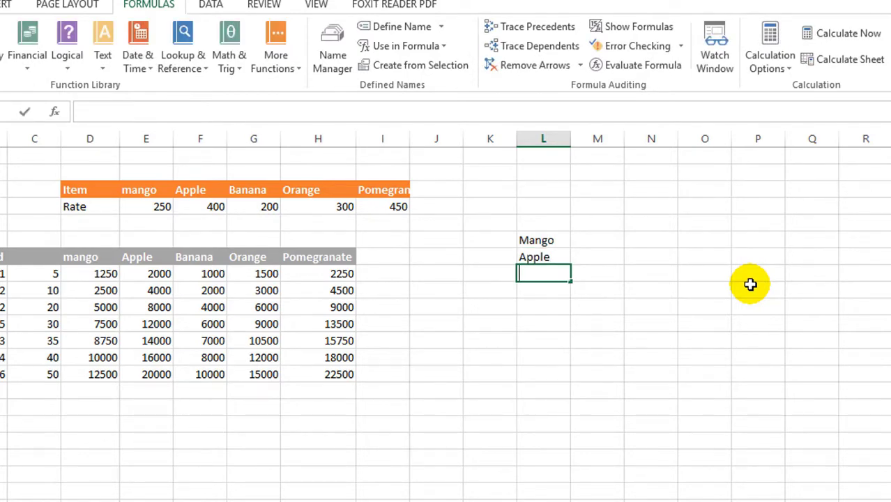
text(Banana)
key(Return)
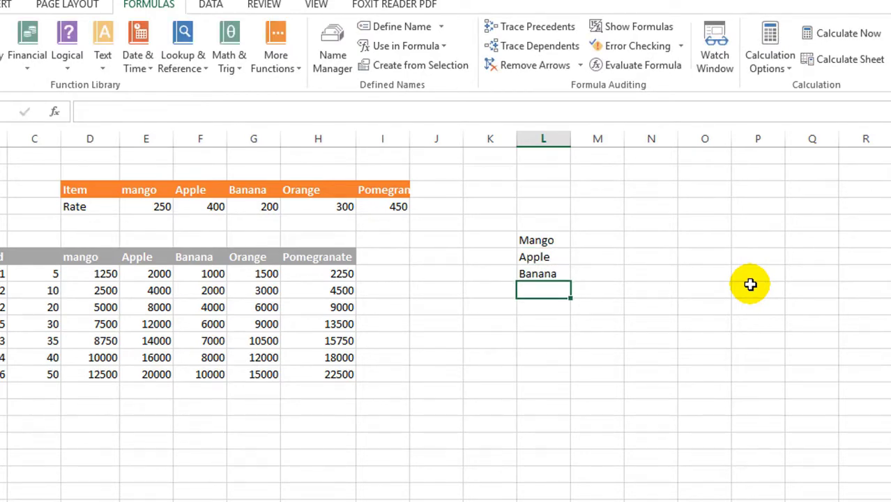
text(Orange)
key(Return)
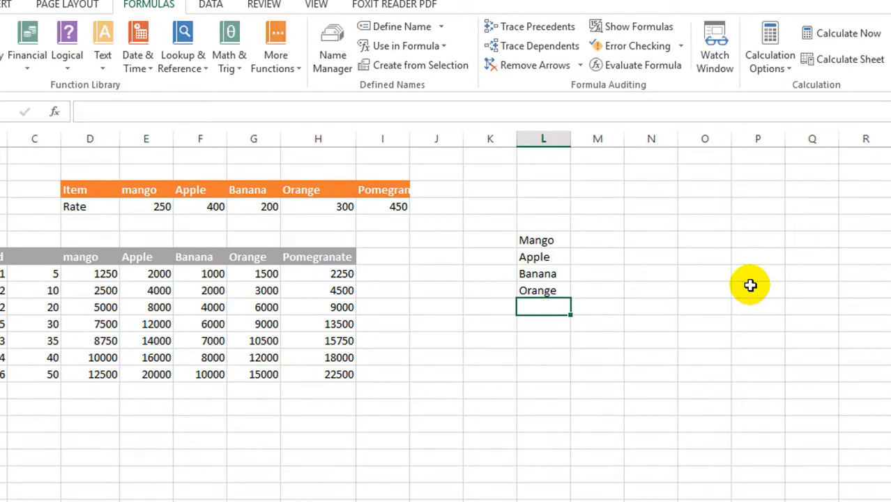
text(Pomeg)
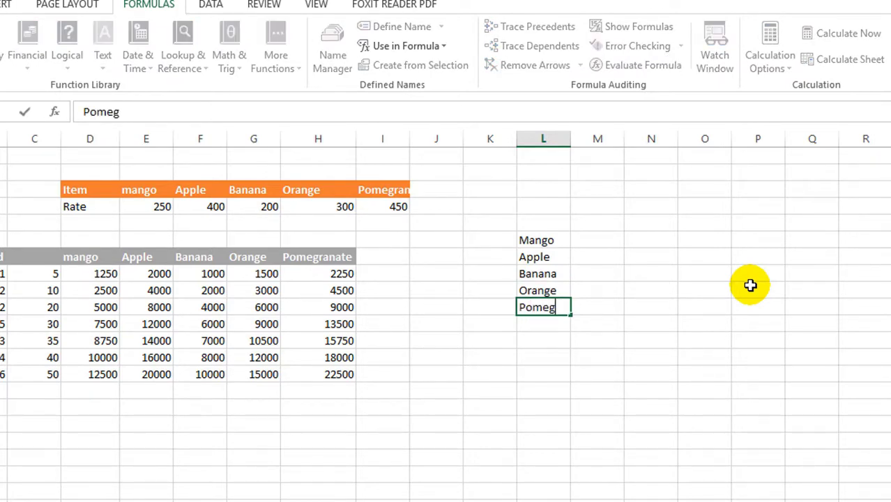
text(ranate)
key(Return)
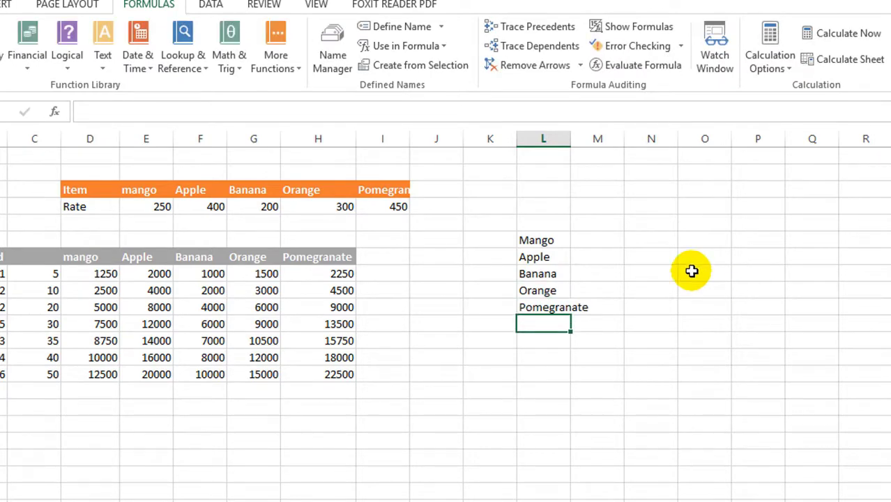
Total the named ranges mango and Apple beside their labels with =SUM(mango) in M12 and =SUM(Apple) in M13.
click(602, 248)
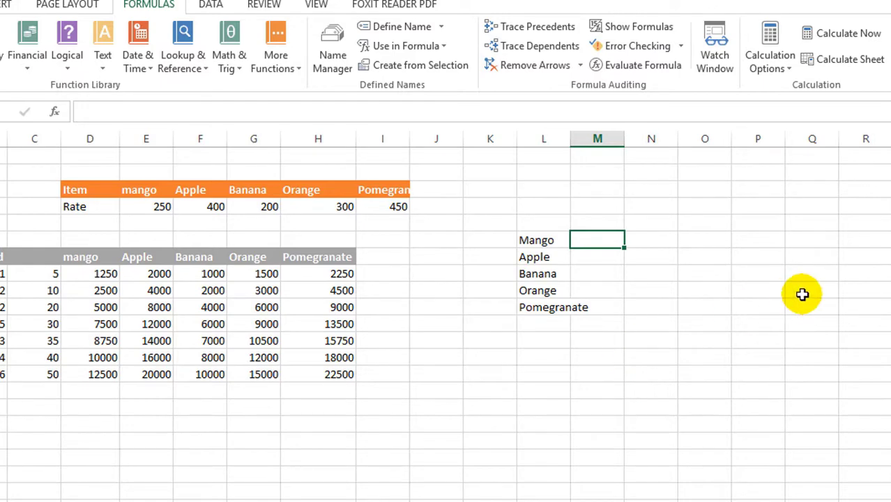
text(=sum)
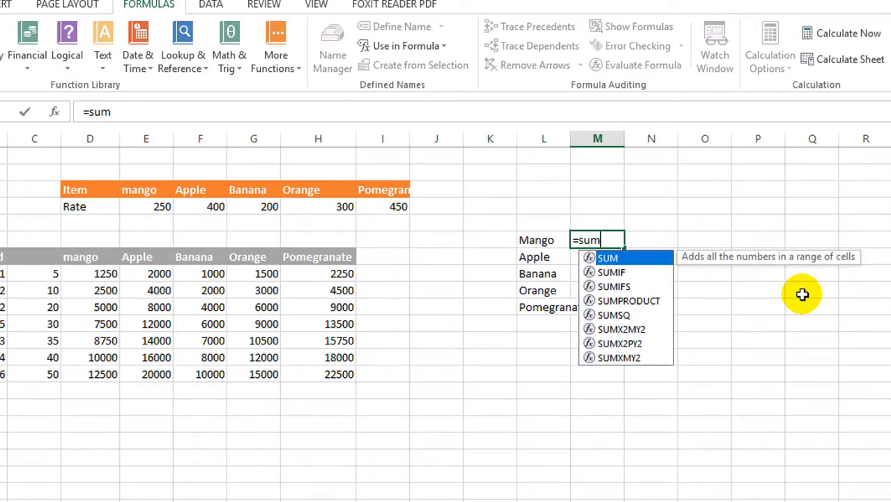
text((mango)
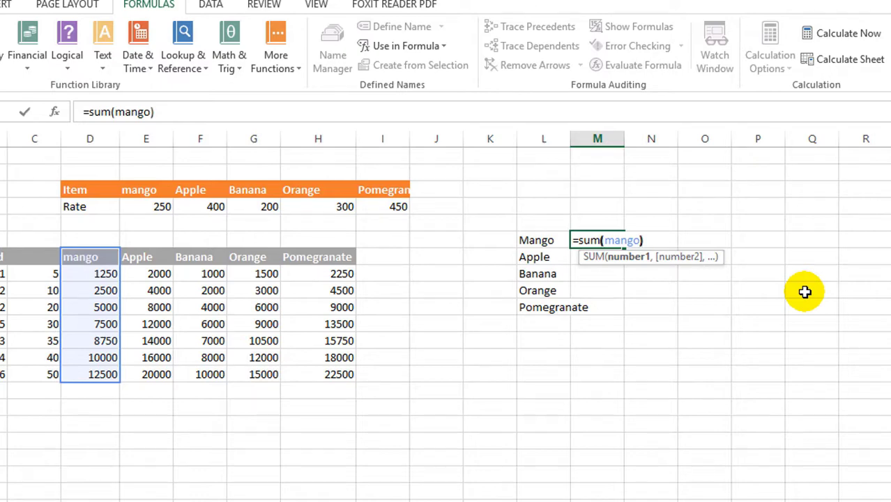
key(Return)
text(=)
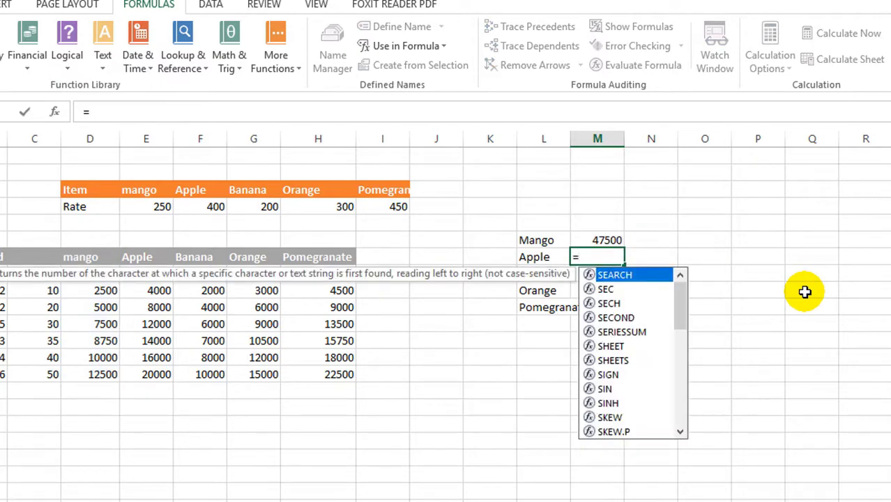
text(sum(ap)
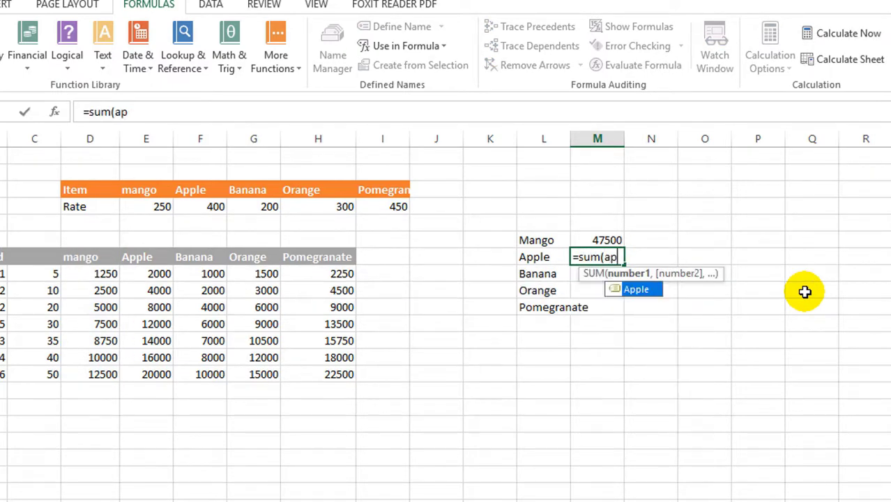
key(Tab)
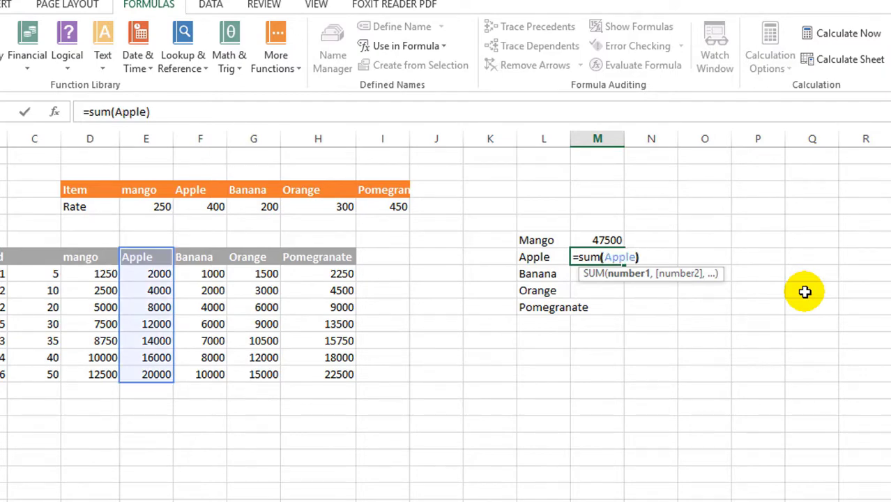
text())
key(Return)
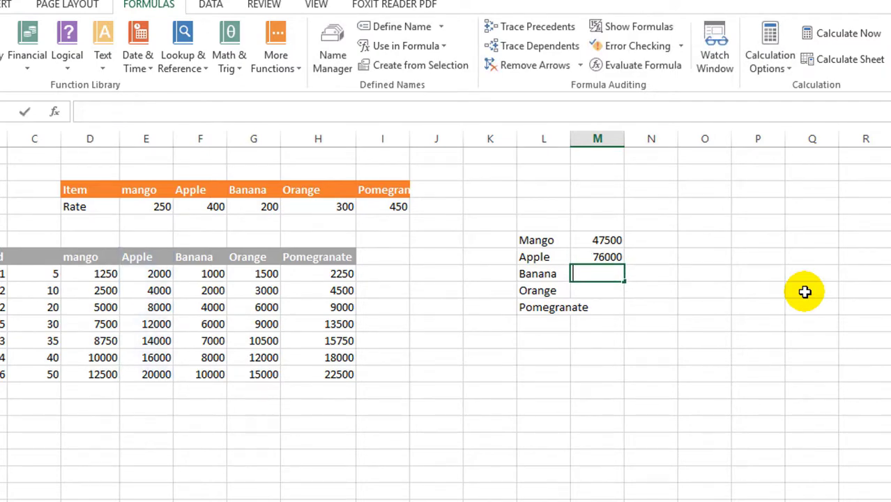
Total the named ranges Banana and Orange beside their labels with =SUM(Banana) in M14 and =SUM(Orange) in M15.
text(=sum(ba)
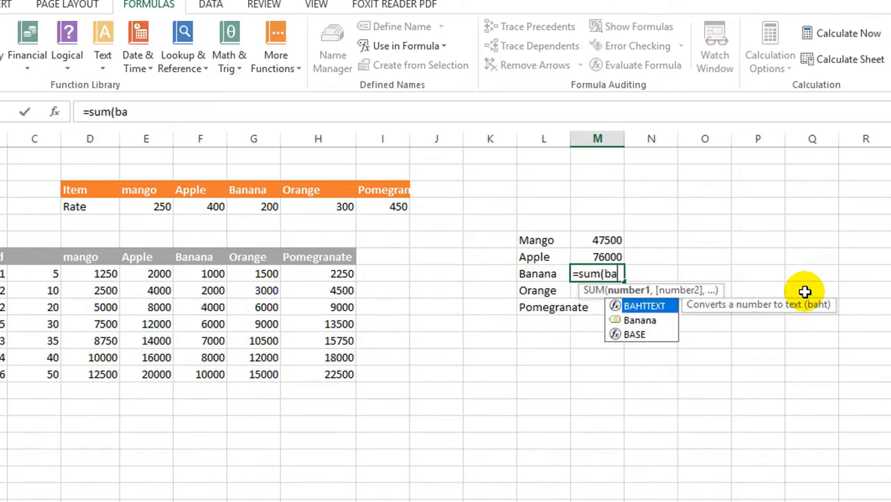
double_click(649, 320)
text())
key(Return)
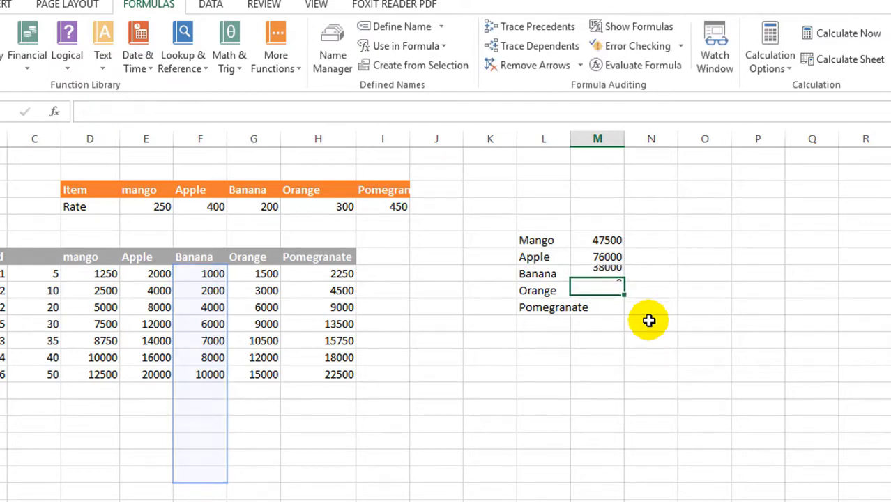
text(=su)
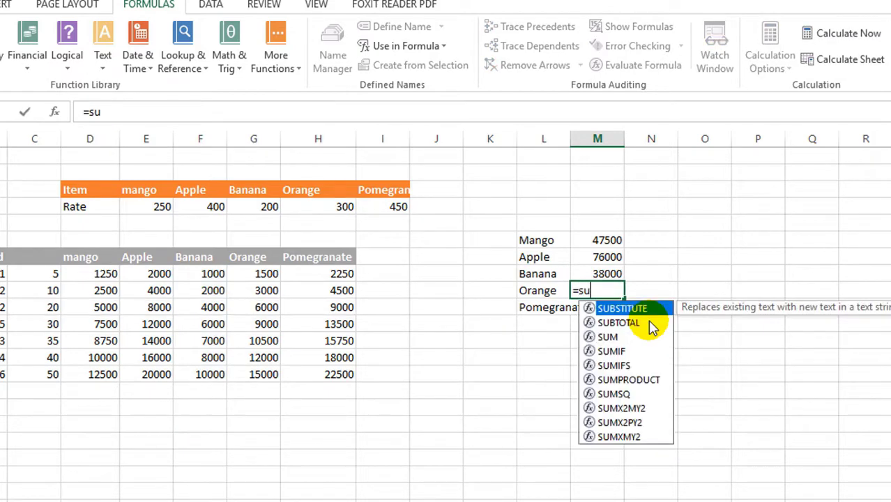
text(m(oran)
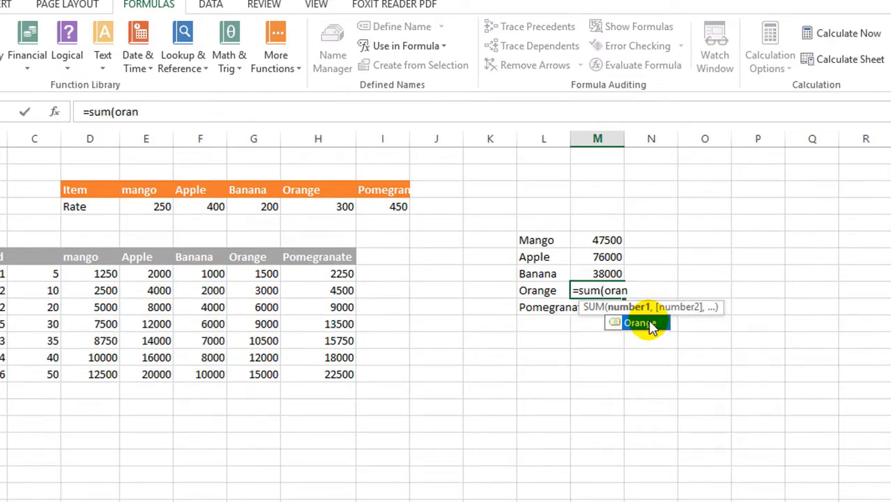
double_click(640, 323)
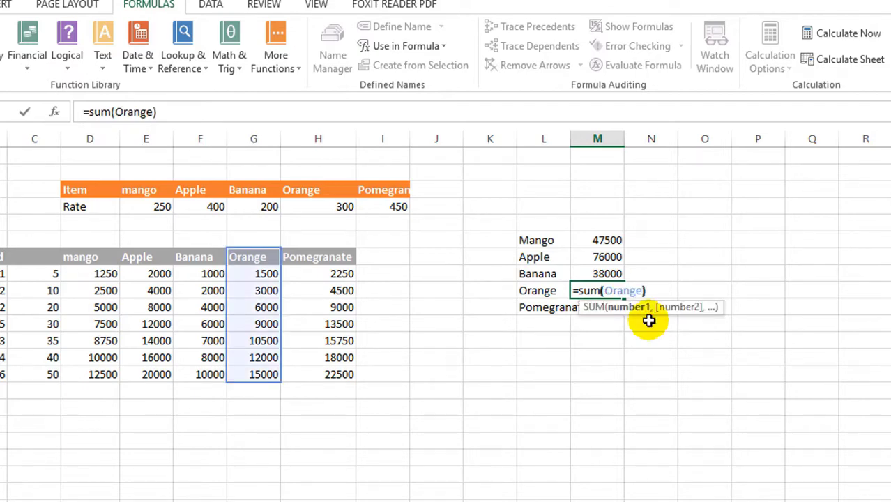
text())
key(Return)
Total the named range Pomegranate beside its label with =SUM(Pomegranate) in M16.
text(=)
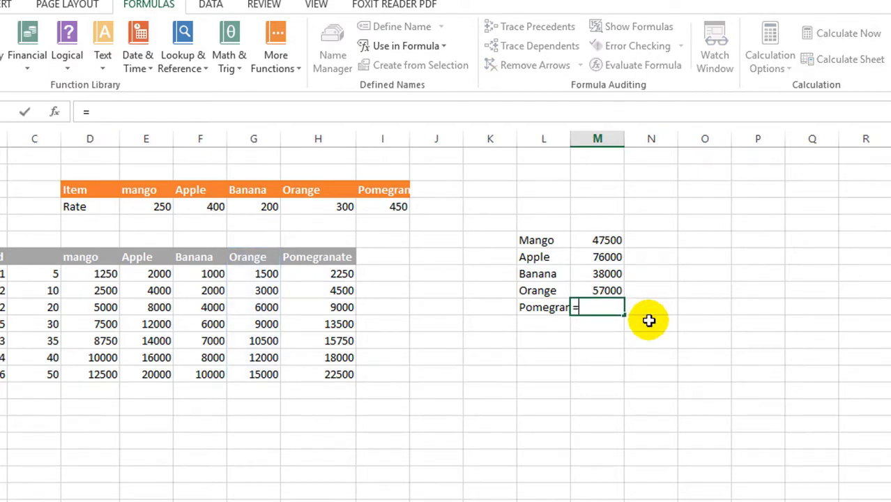
text(sum()
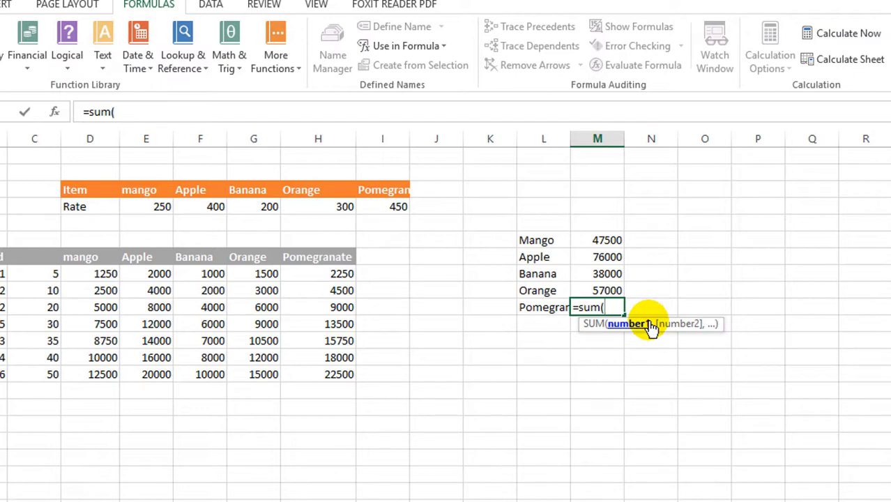
text(pom)
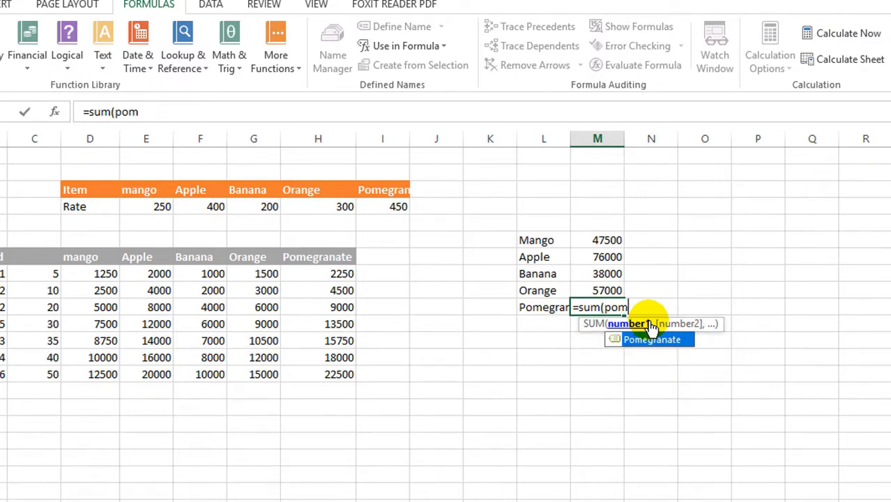
double_click(659, 342)
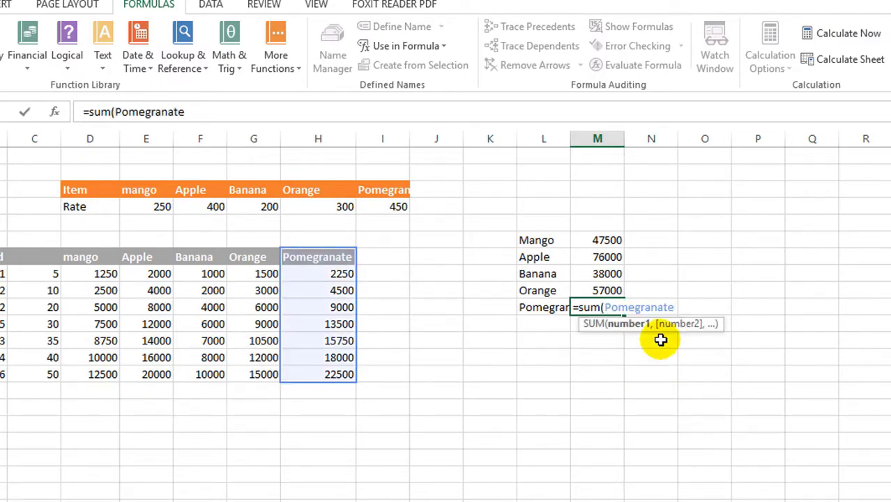
key(Return)
Check the Mango total's formula in M12 and compare the fruit totals with the mango column's values in D14 to D20.
click(711, 259)
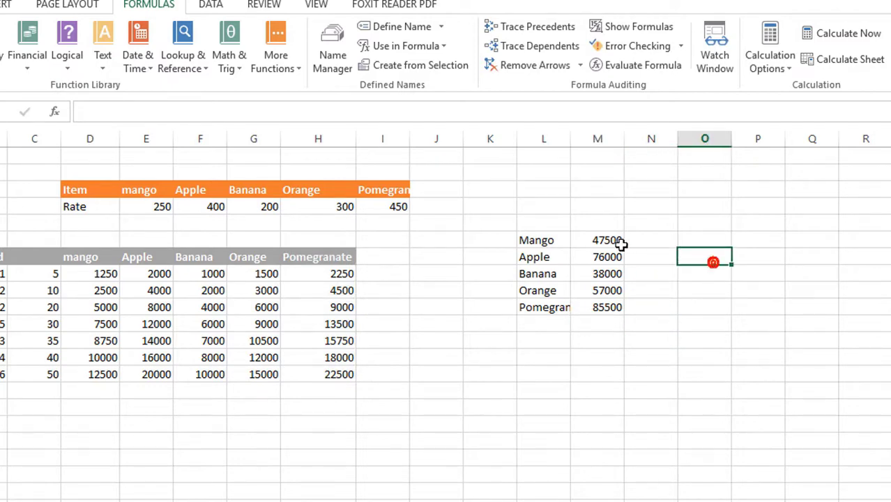
click(614, 240)
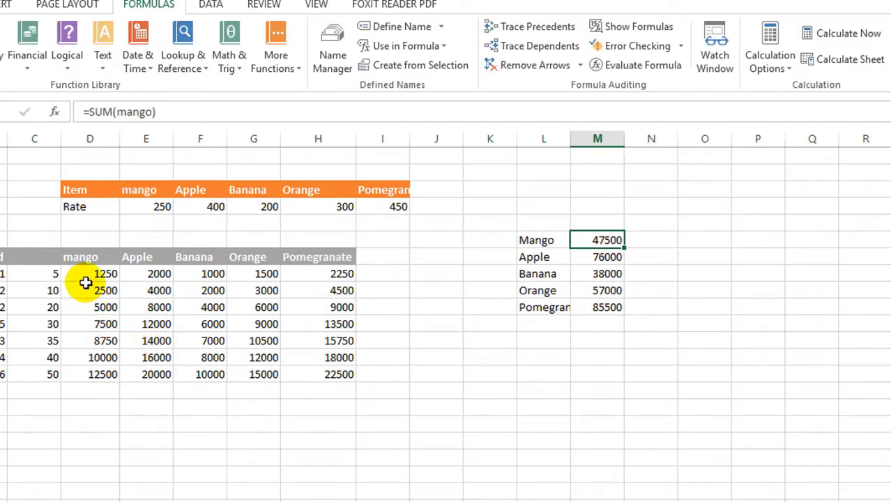
click(106, 381)
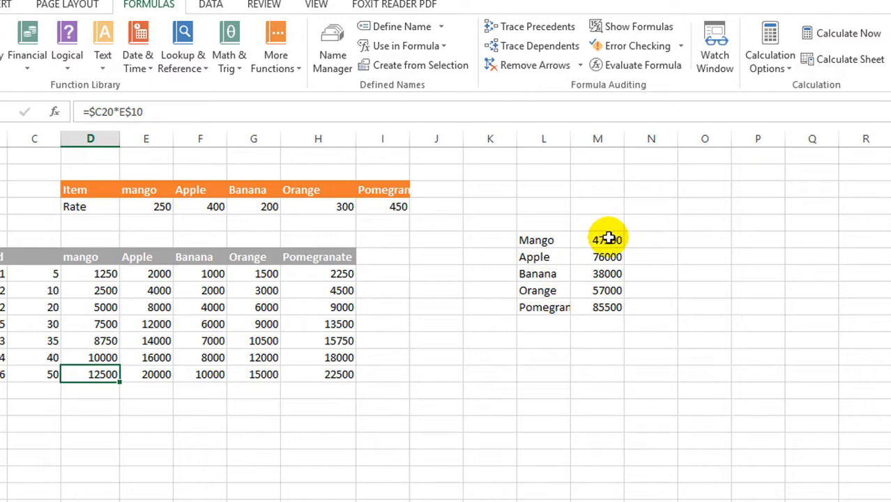
drag(607, 240, 604, 317)
click(592, 357)
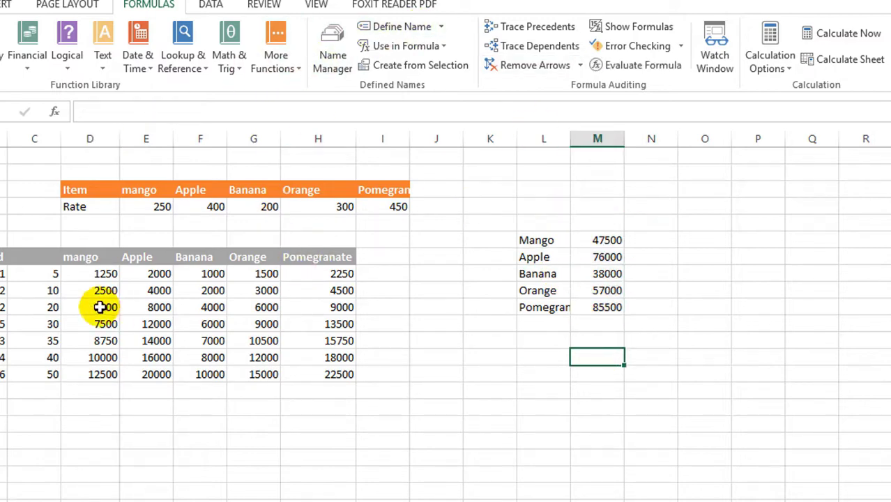
click(76, 273)
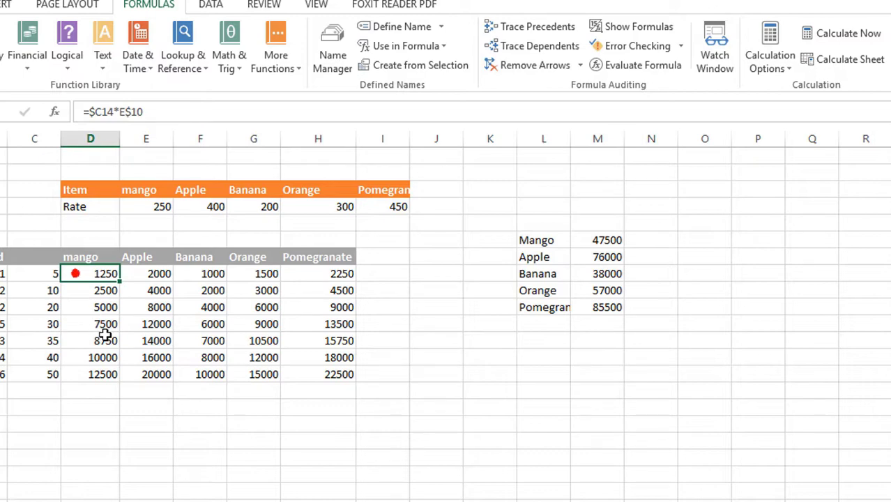
Check in the Name Manager which cell ranges the names Apple and mango refer to.
click(332, 43)
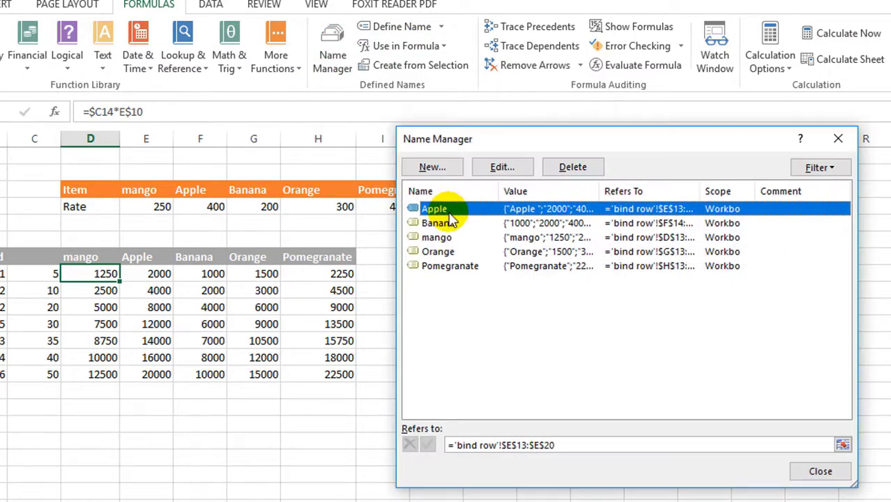
click(560, 444)
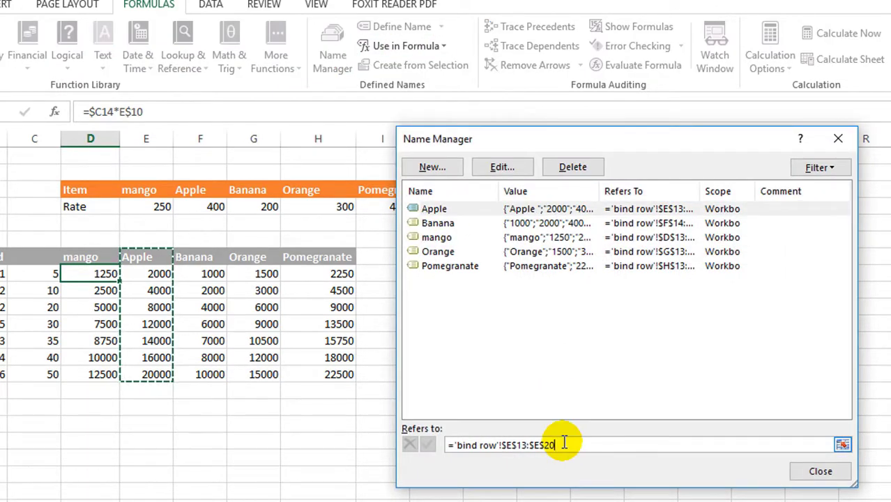
click(437, 238)
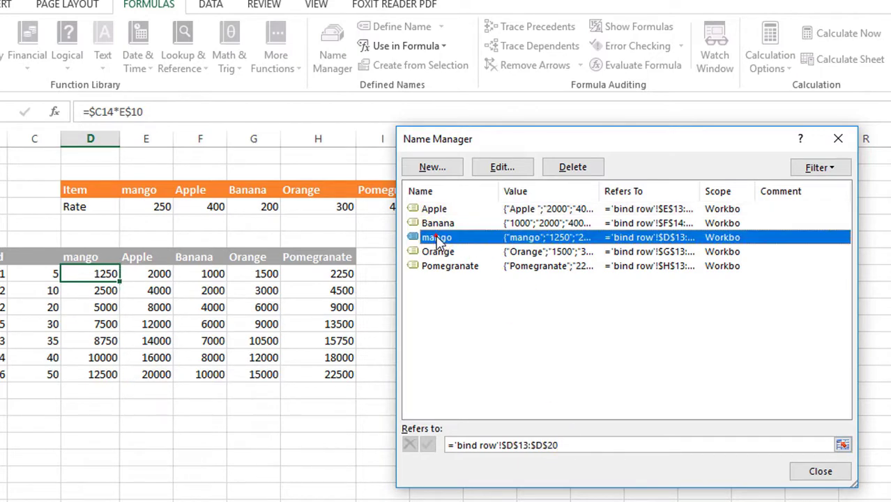
click(584, 444)
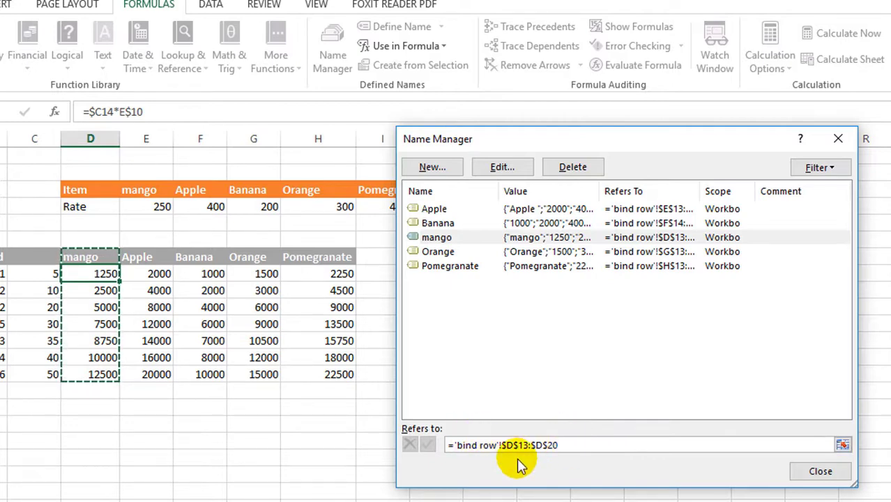
Edit the name mango so it refers to D13:D40 on the bind row sheet, and check the new range on the sheet.
click(583, 446)
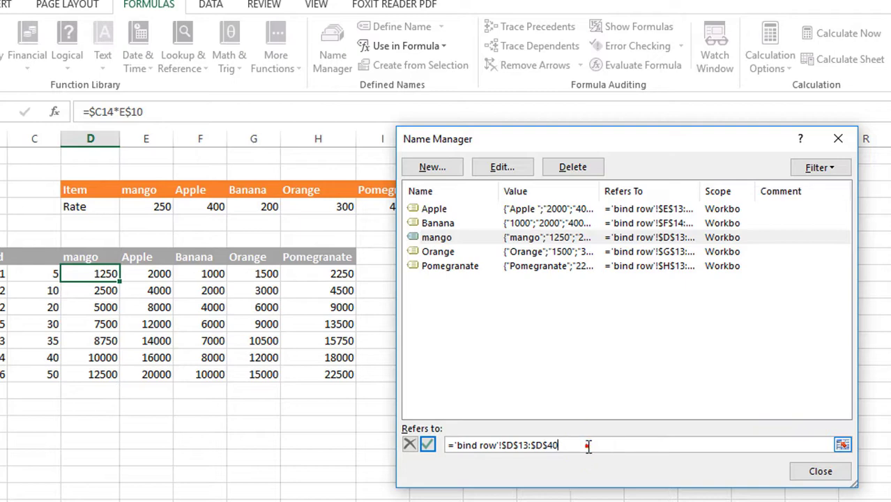
click(588, 446)
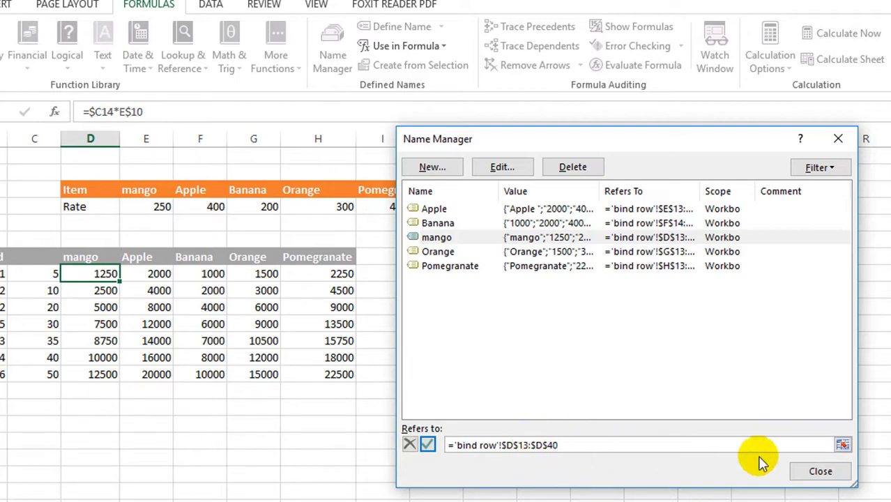
click(428, 445)
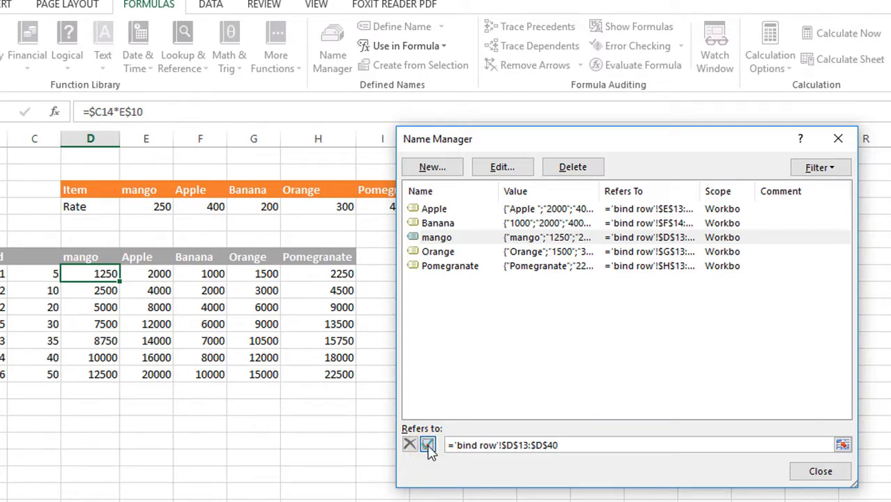
click(570, 441)
scroll(228, 379, down, 3)
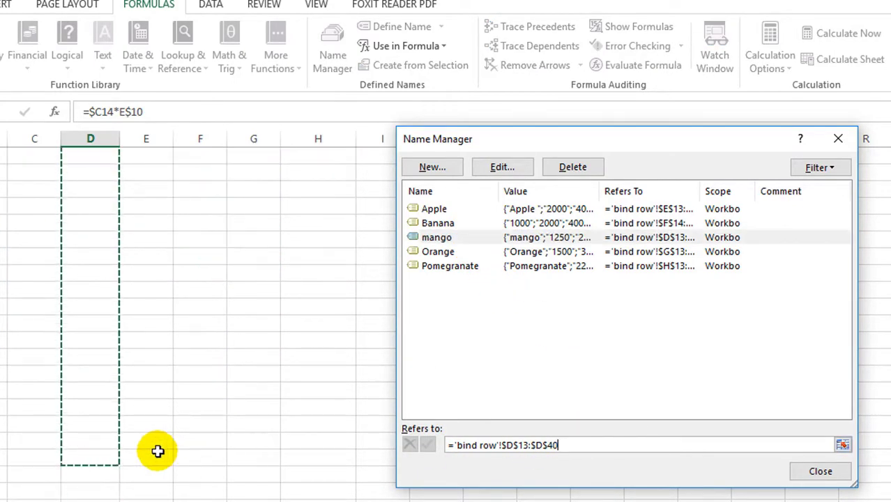
scroll(123, 440, up, 4)
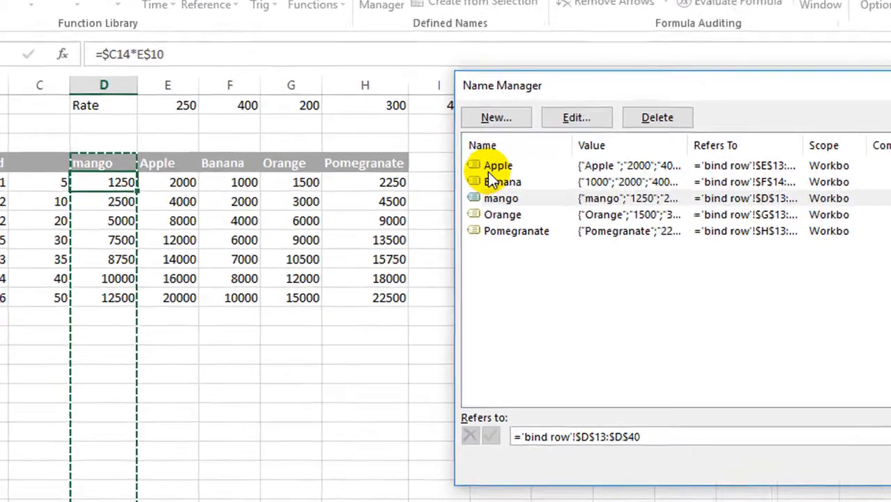
Edit the name Apple in the Name Manager so it refers to E13:E40 on the bind row sheet.
click(488, 166)
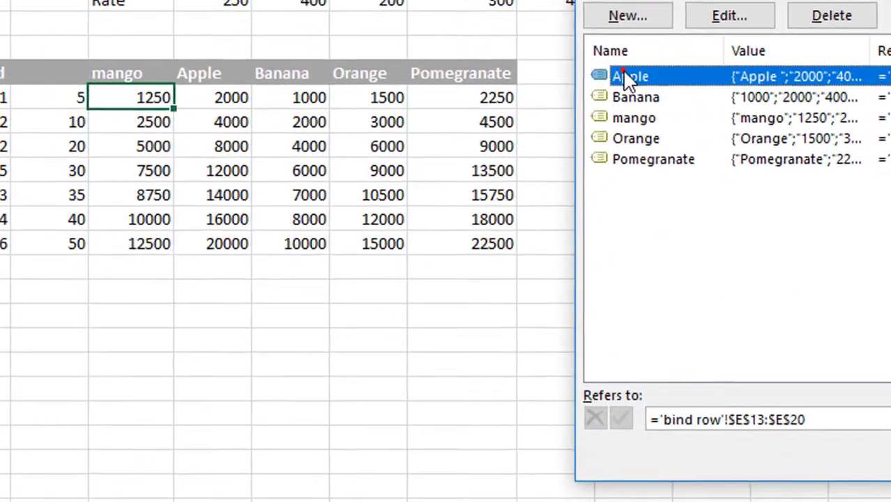
click(684, 434)
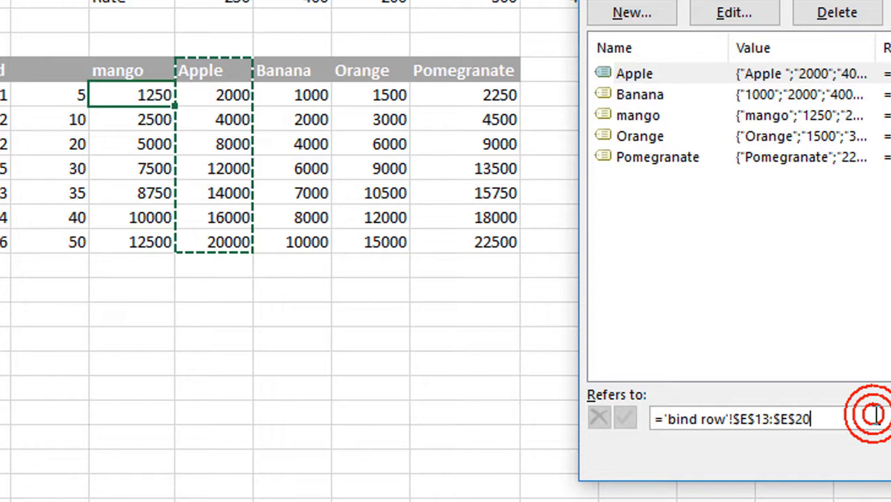
key(BackSpace)
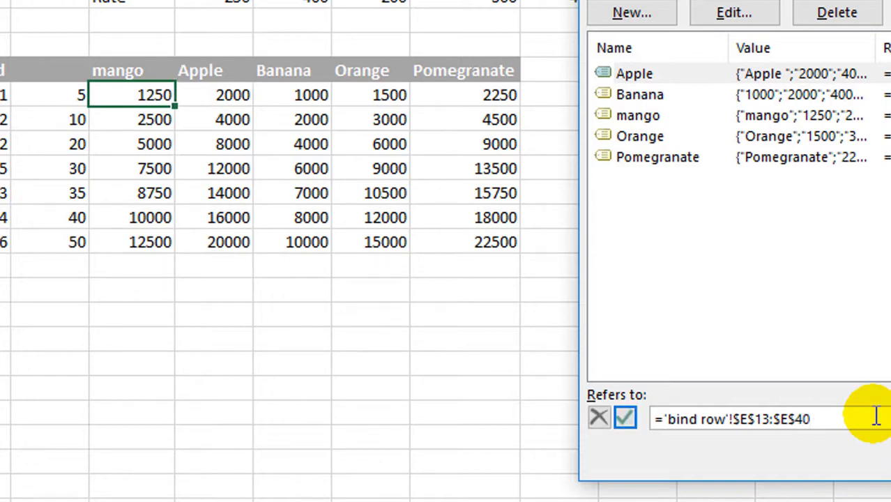
click(625, 418)
Edit the name Banana so it refers to F14:F40 on the bind row sheet.
click(641, 96)
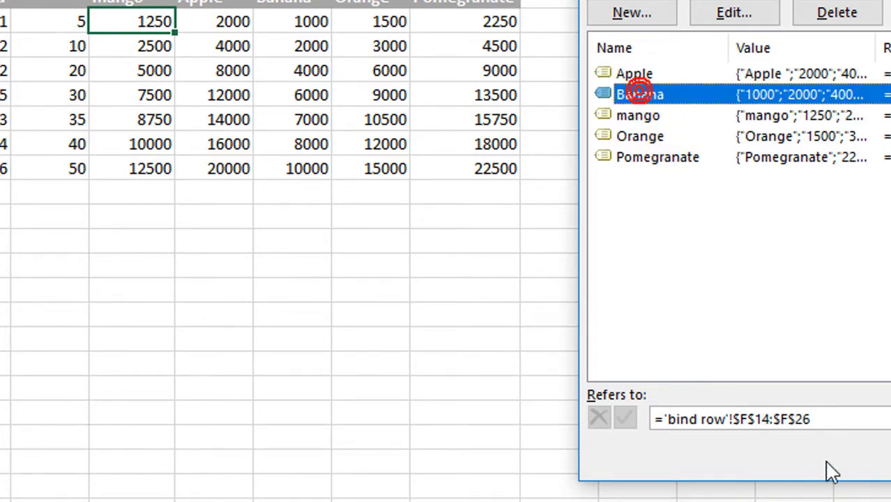
click(838, 426)
key(BackSpace)
key(BackSpace)
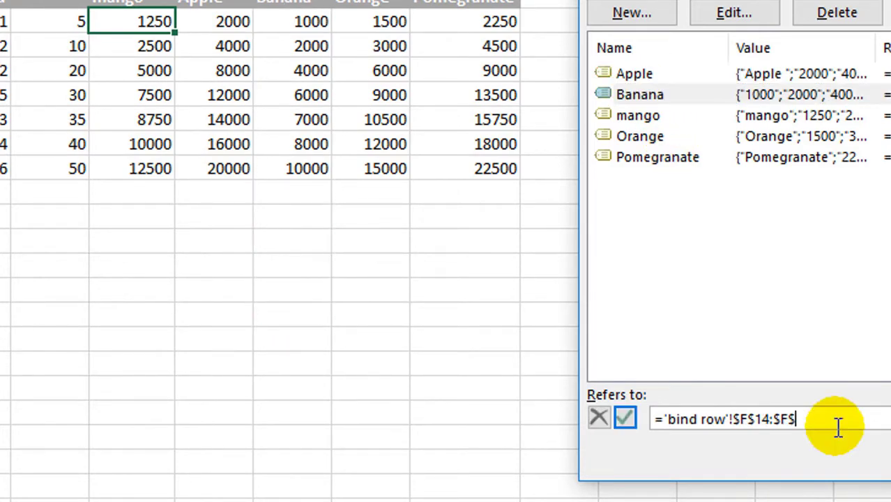
text(40)
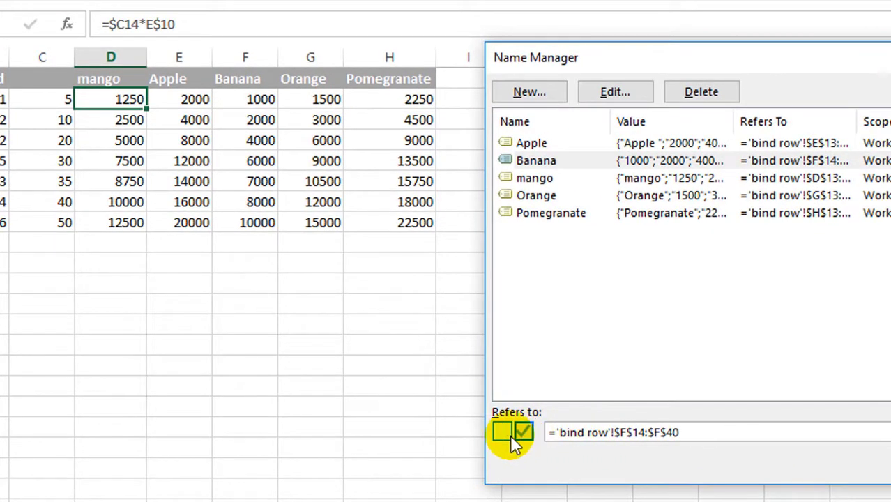
click(523, 432)
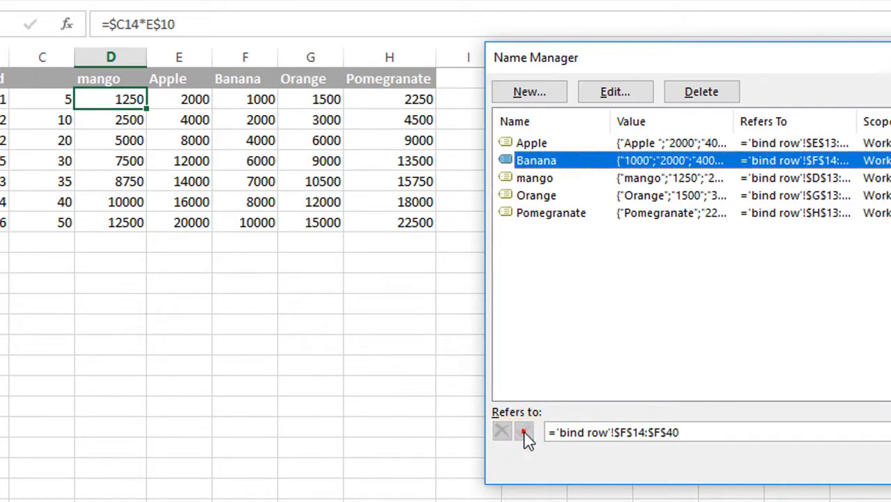
Edit the name Orange so it refers to G13:G40 on the bind row sheet.
click(529, 197)
click(697, 434)
click(715, 429)
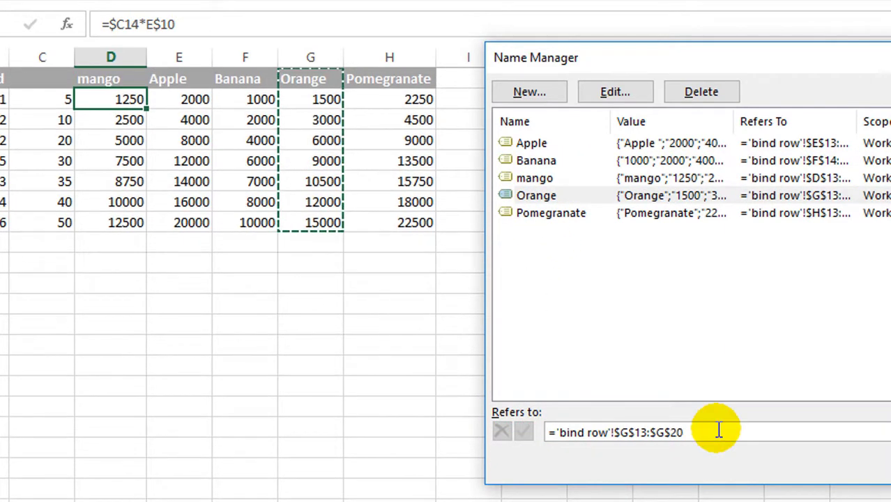
key(BackSpace)
key(BackSpace)
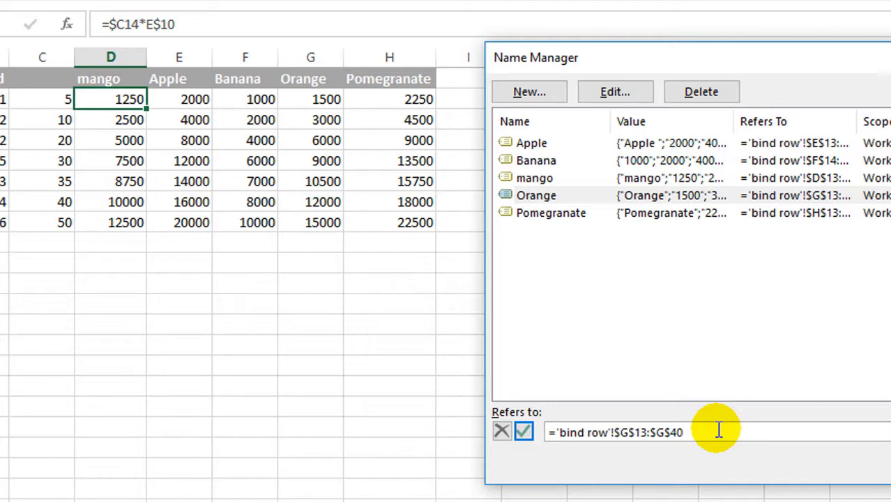
click(526, 431)
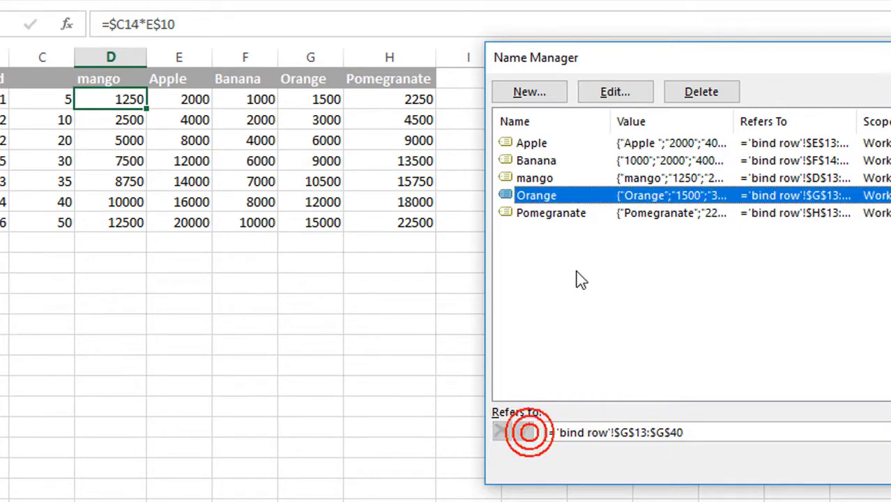
Edit the name Pomegranate so it refers to H13:H40 on the bind row sheet, and close the Name Manager.
click(568, 214)
click(700, 433)
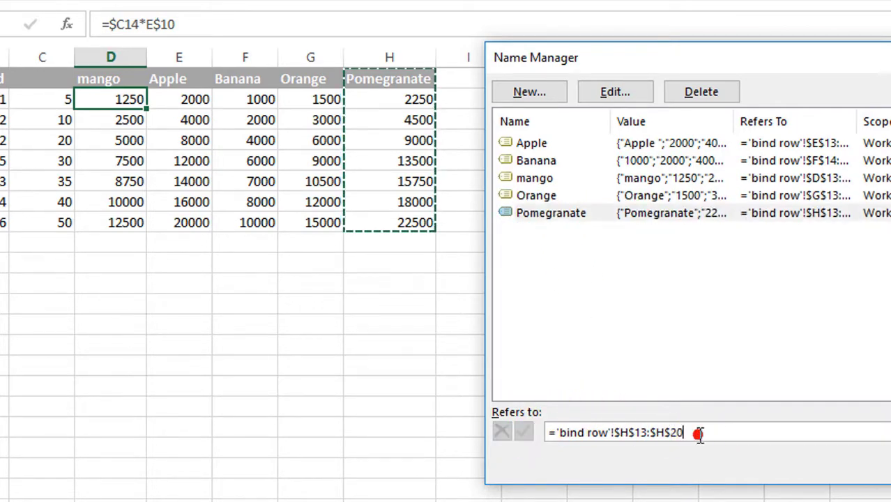
key(BackSpace)
key(BackSpace)
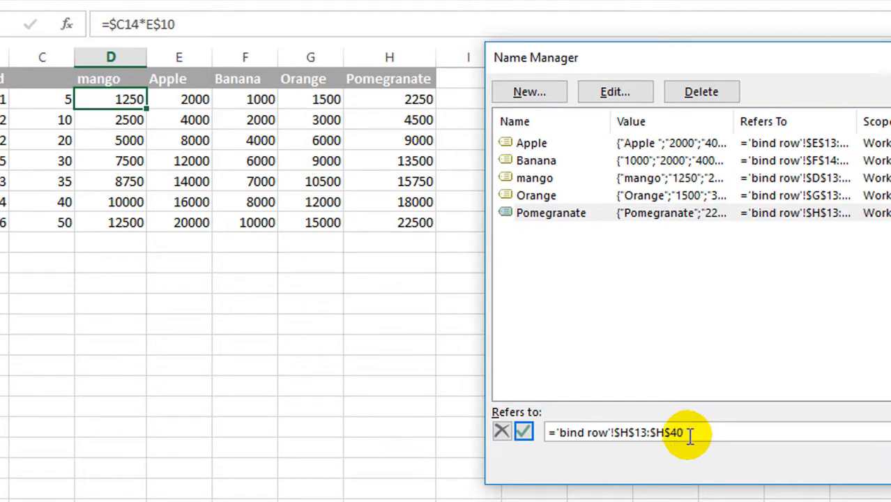
click(526, 431)
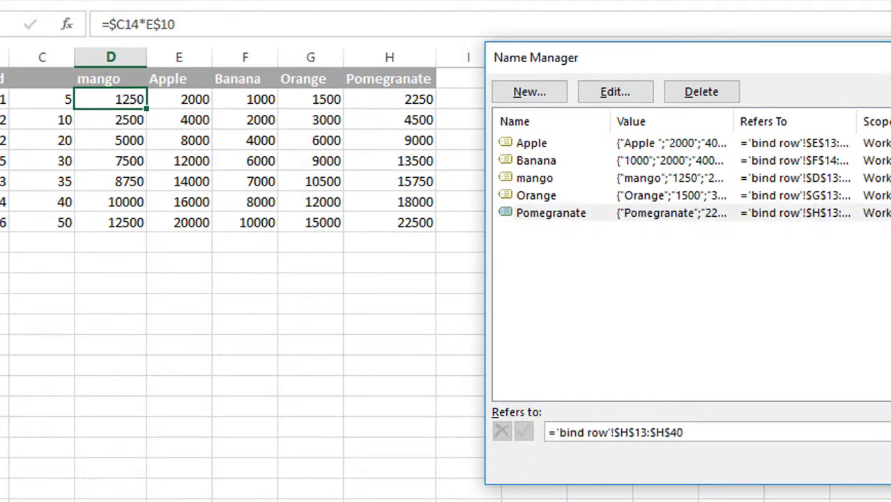
key(Escape)
Add two quantities below the customer table, 50 in C21 and 30 in C22.
click(511, 380)
scroll(512, 380, up, 4)
scroll(284, 402, down, 2)
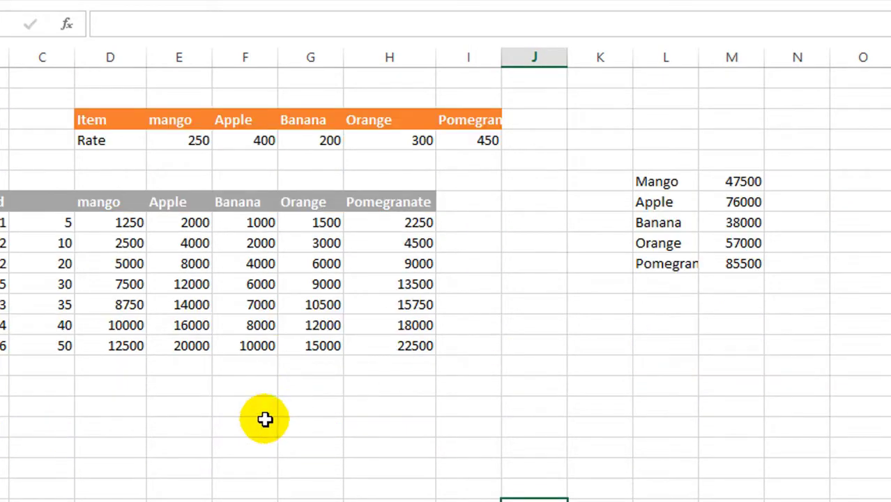
click(50, 363)
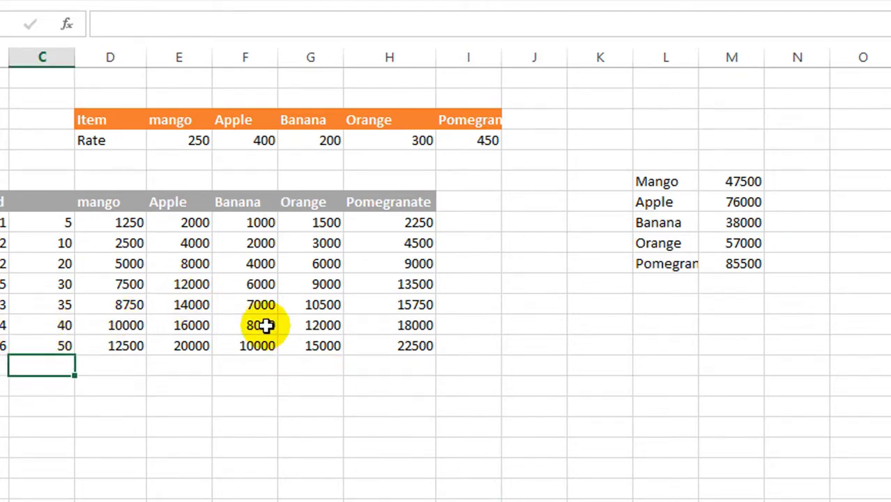
scroll(203, 319, up, 1)
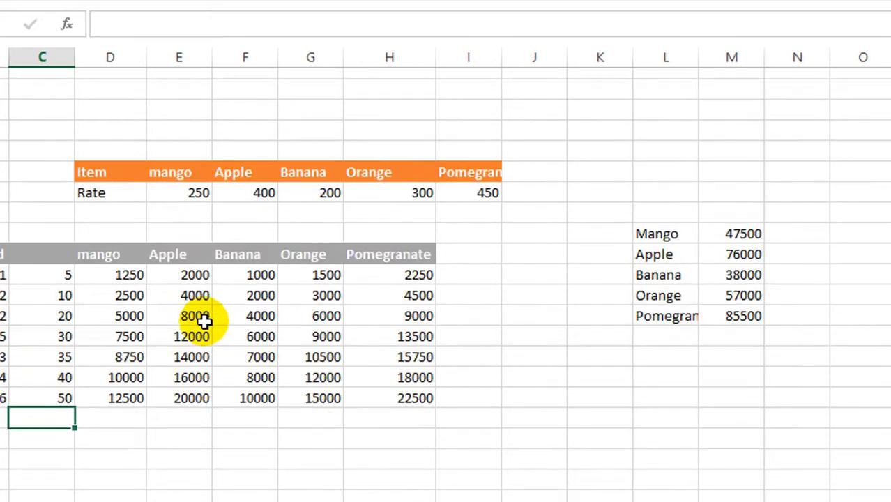
scroll(203, 328, down, 1)
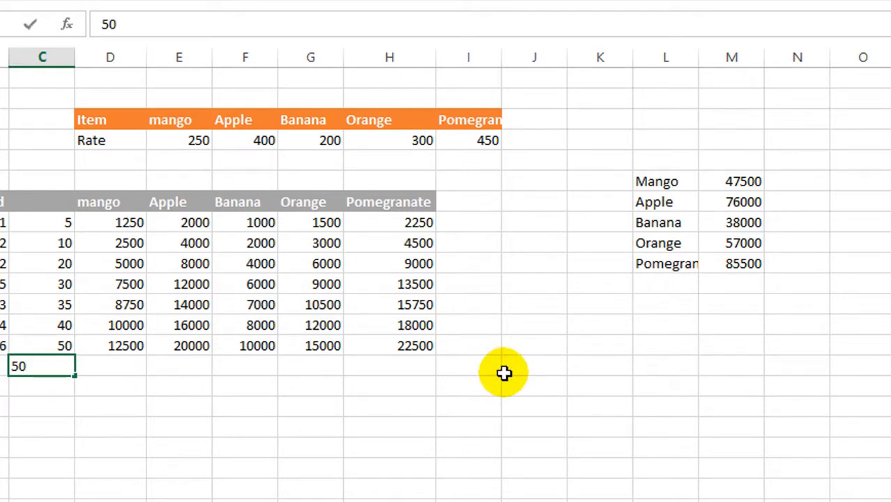
key(Tab)
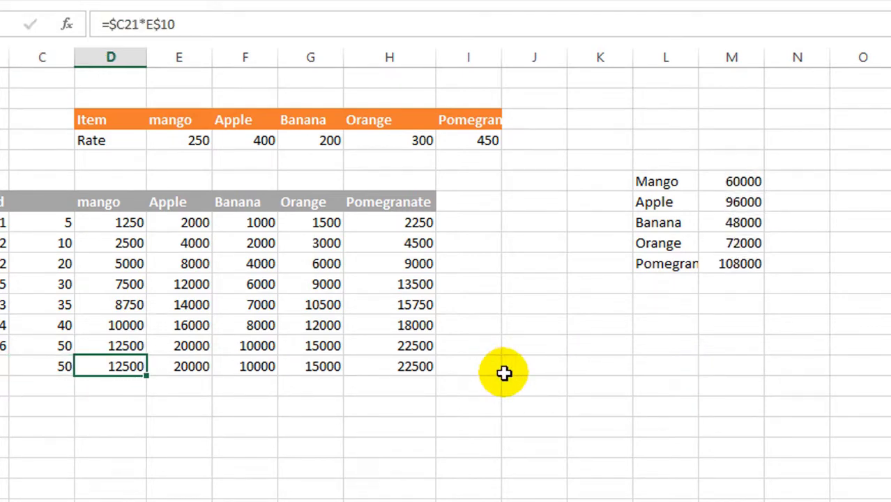
click(63, 385)
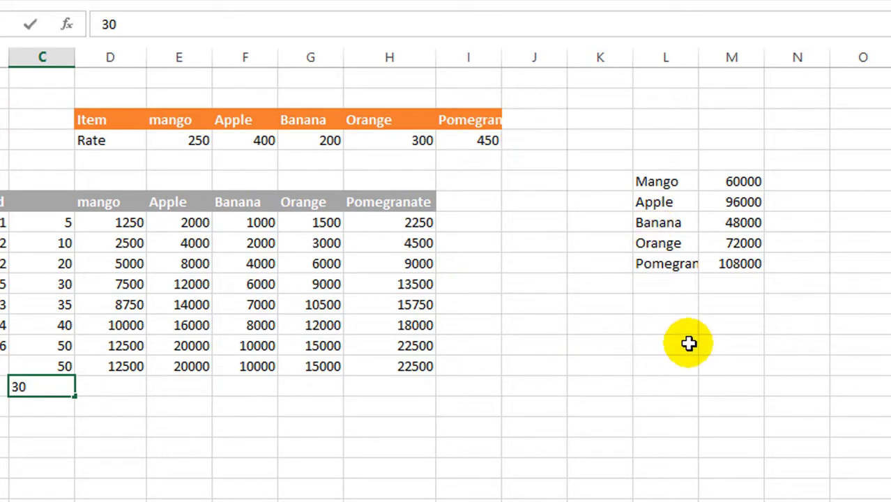
key(Tab)
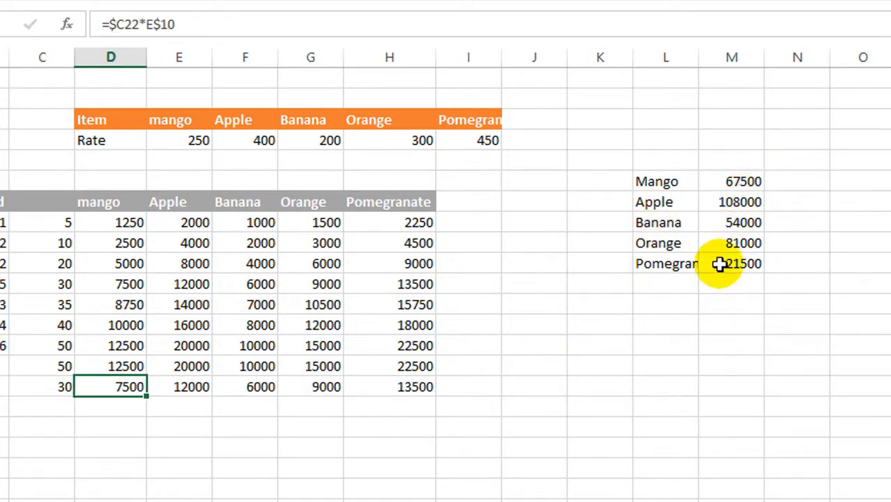
Check the fruit totals in L12:M16 against the rows added to the customer table.
scroll(48, 476, down, 6)
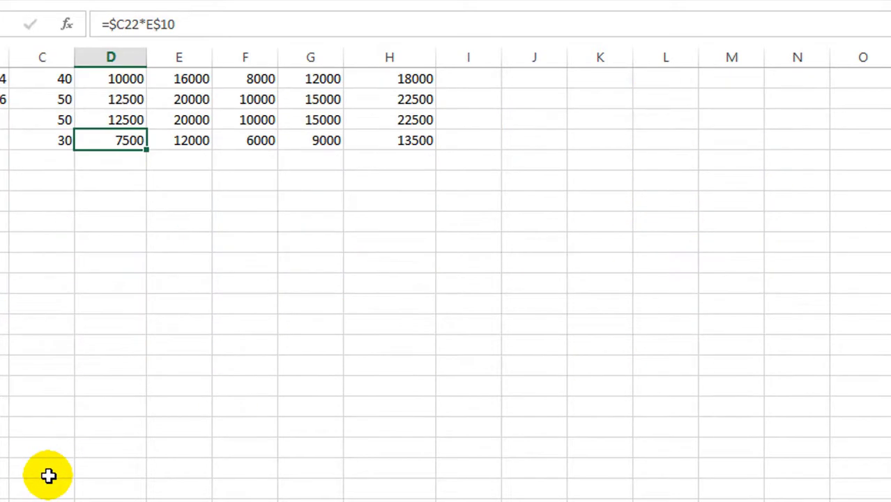
scroll(48, 476, up, 1)
scroll(48, 476, up, 9)
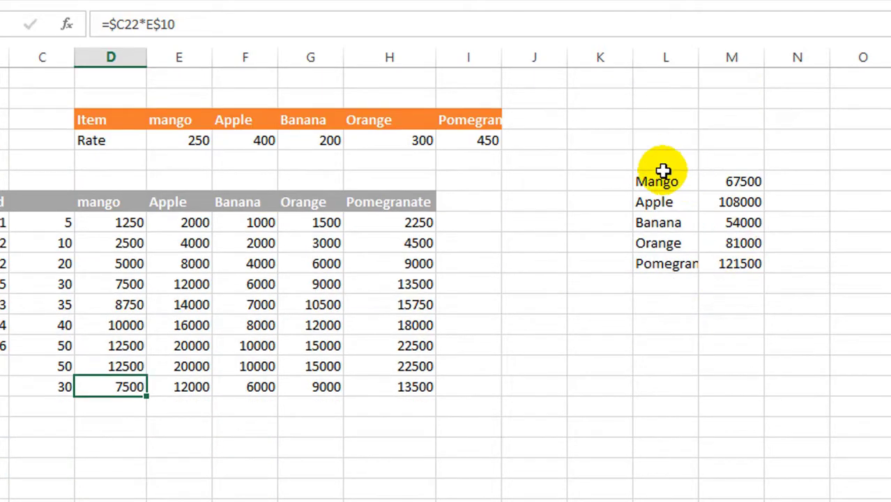
drag(659, 180, 756, 261)
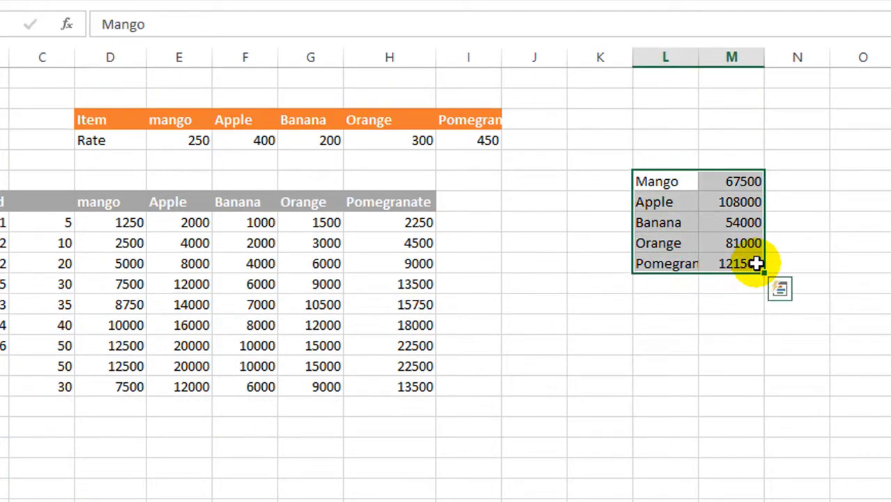
click(857, 237)
click(724, 179)
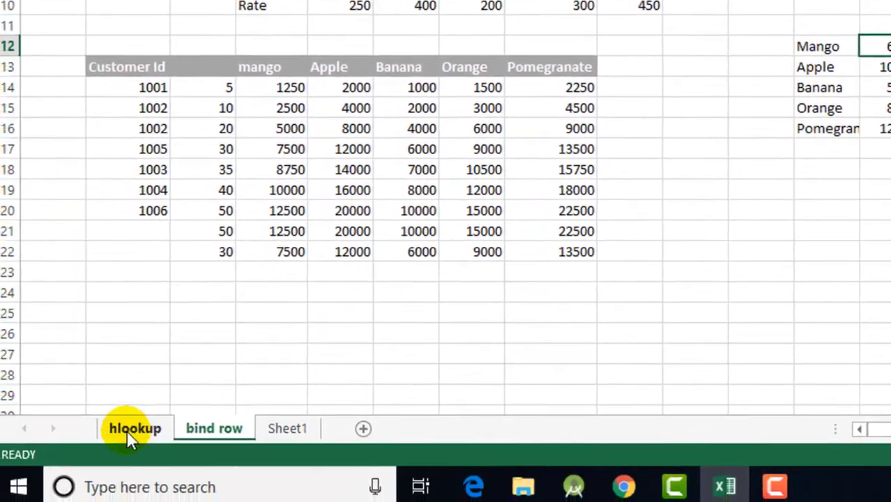
Switch to the hlookup sheet and show its sales and commission table.
click(129, 438)
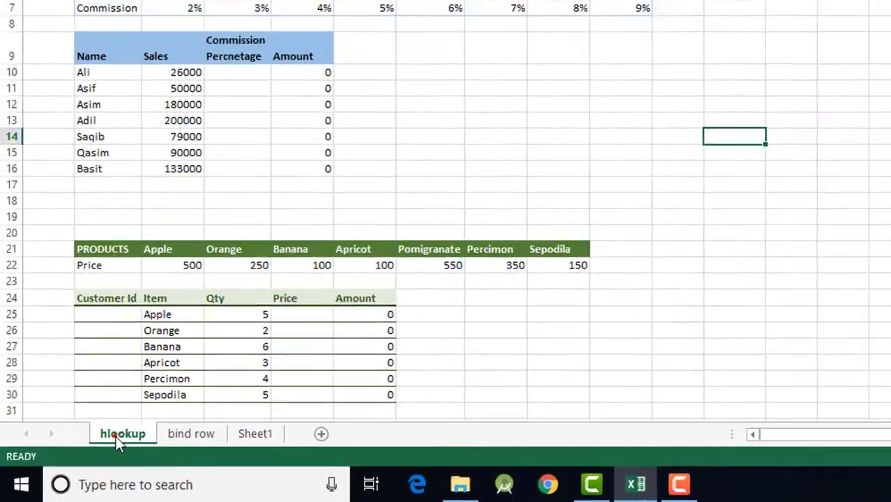
click(419, 152)
scroll(419, 152, up, 2)
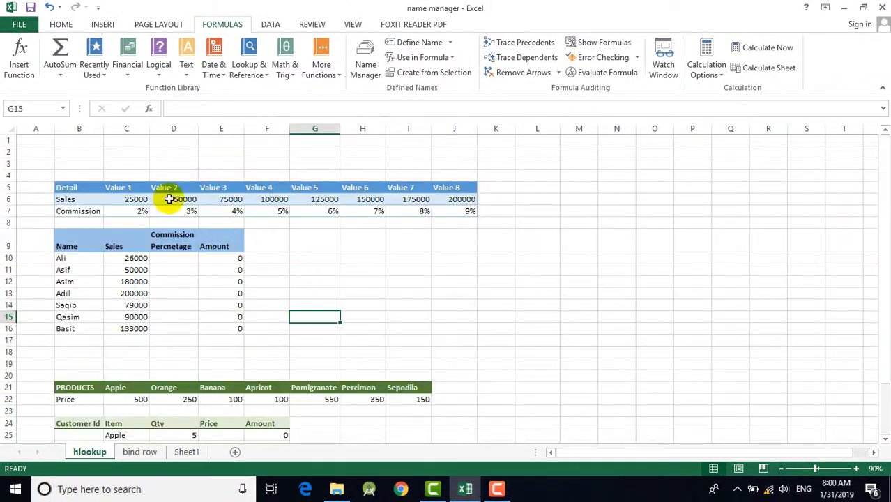
Try to name the sales and commission table B5:J7 "Commission range", including the space in the name.
drag(67, 187, 457, 213)
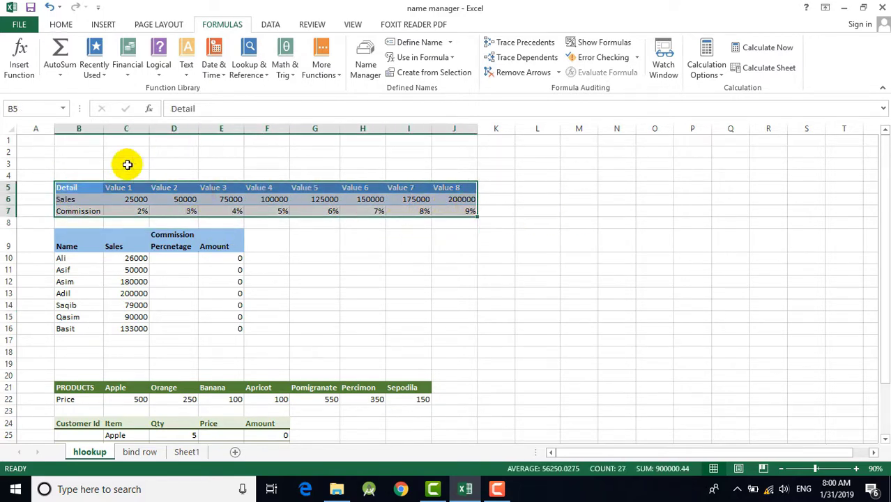
click(35, 109)
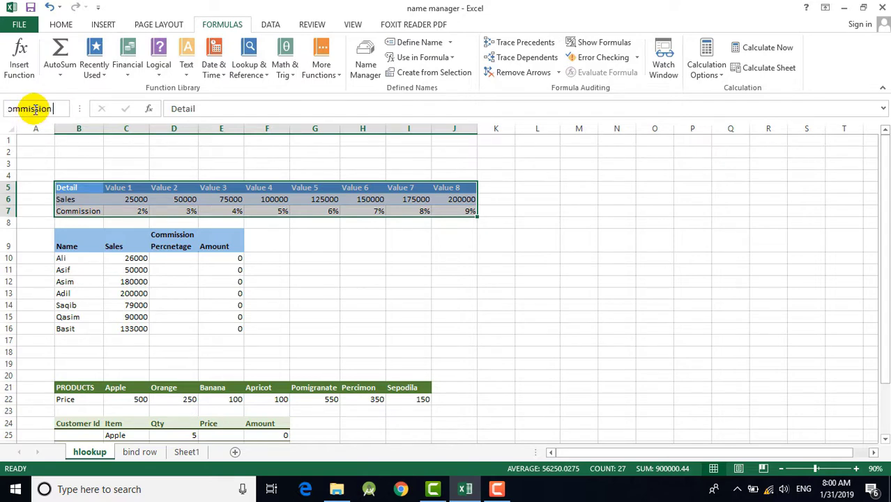
text(Commission range)
key(Return)
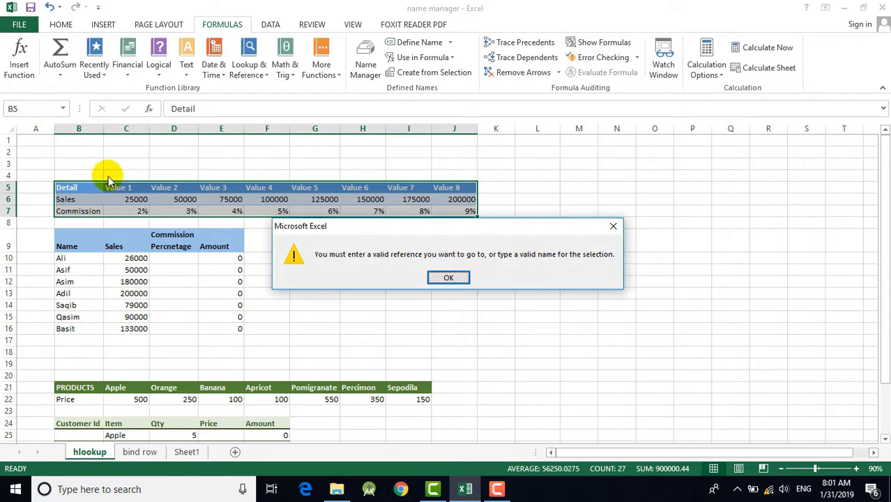
click(463, 278)
click(551, 246)
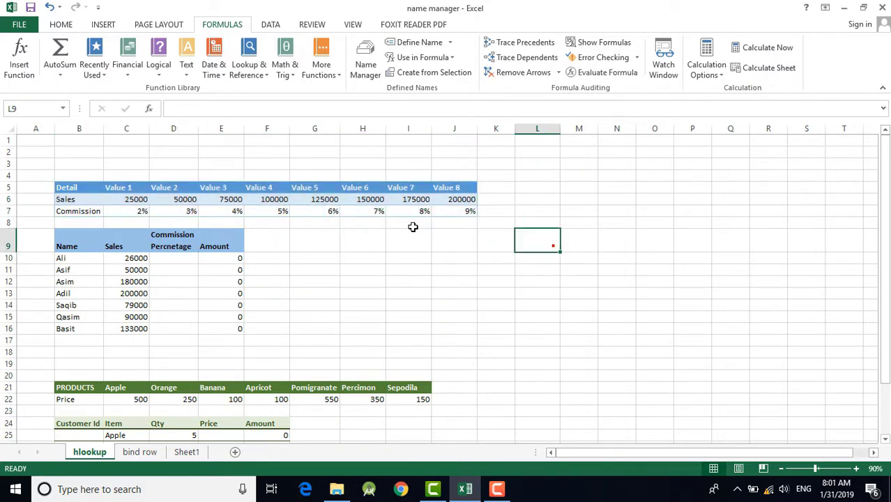
click(331, 245)
Define the workbook-scope name Detail for the sales and commission table B5:J7 on the hlookup sheet, and close the Name Manager.
drag(70, 186, 464, 210)
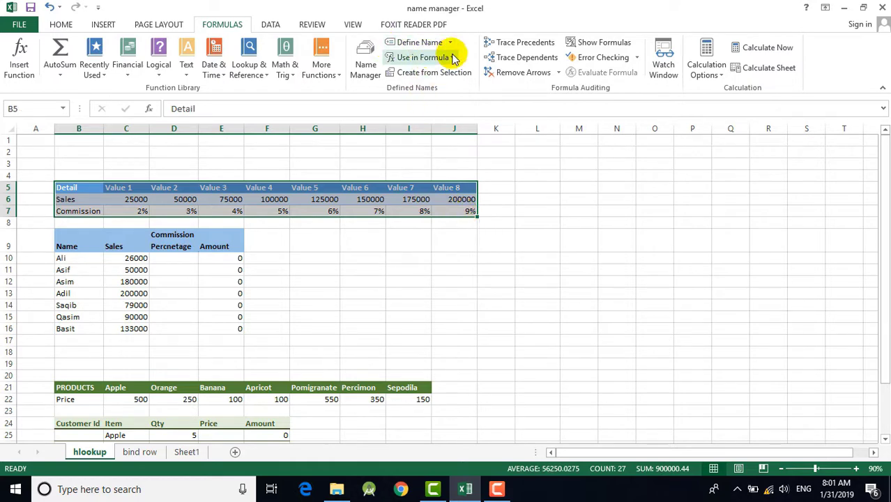
click(368, 62)
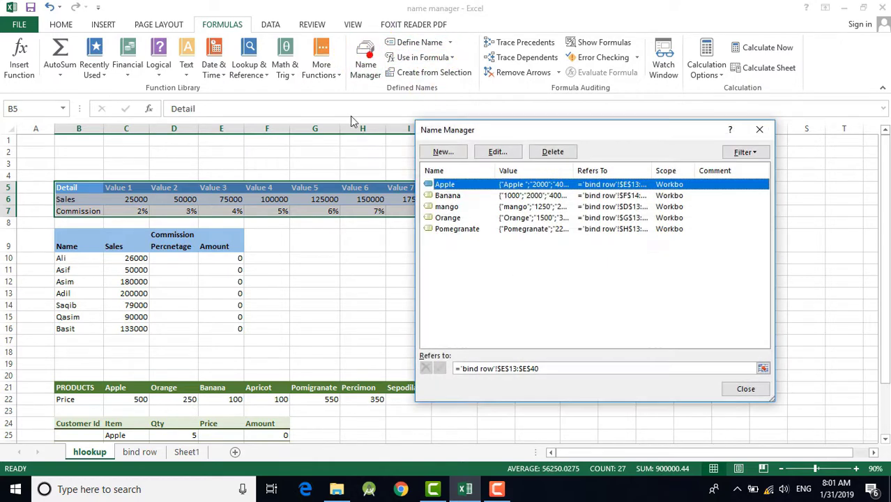
click(443, 151)
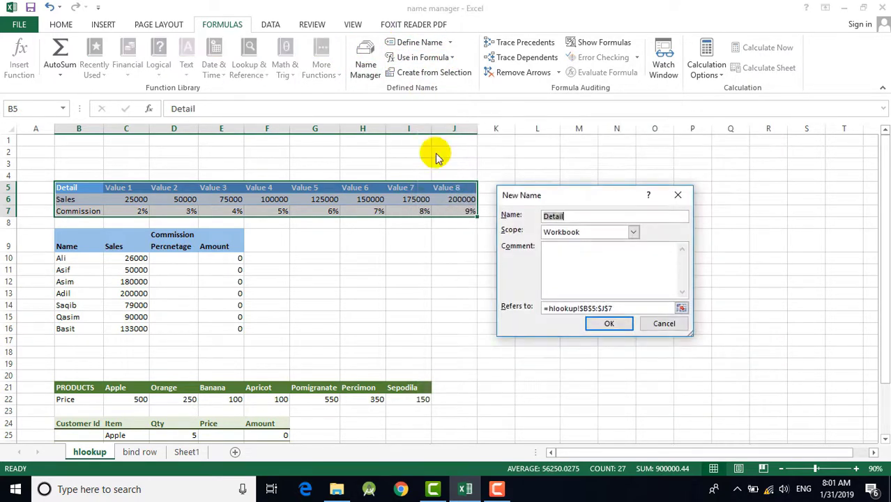
click(611, 324)
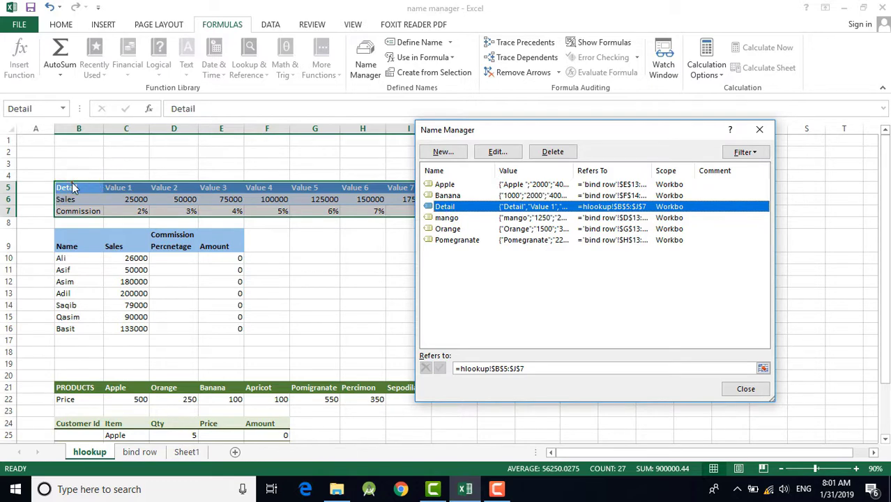
click(746, 388)
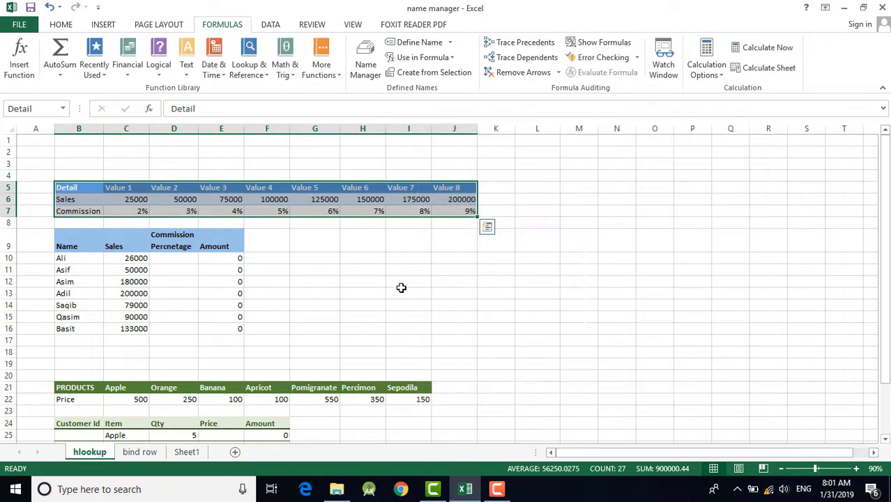
Start an HLOOKUP formula in D10 of the Commission Percentage column, with the sales amount in C10 as lookup value.
click(401, 291)
click(248, 201)
click(176, 260)
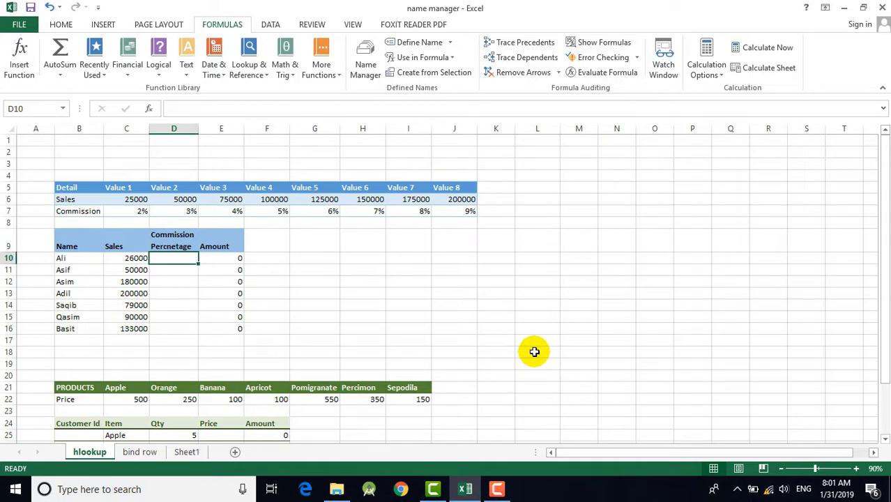
text(=hl)
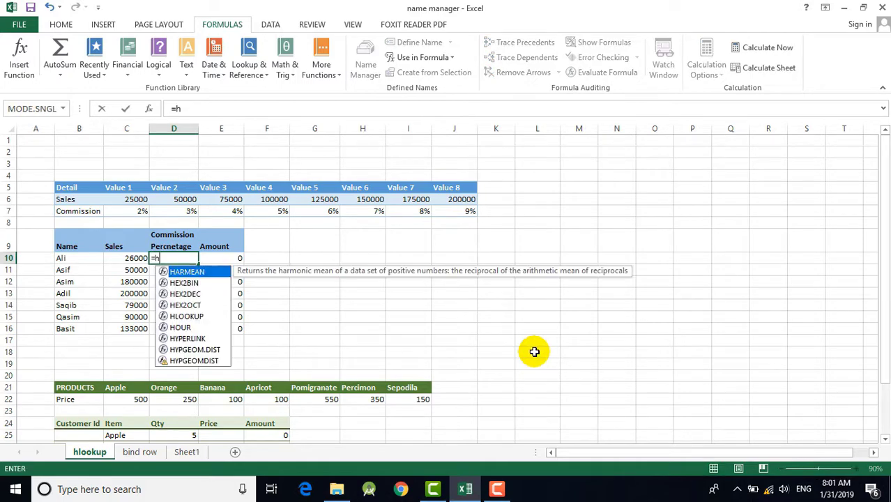
key(Tab)
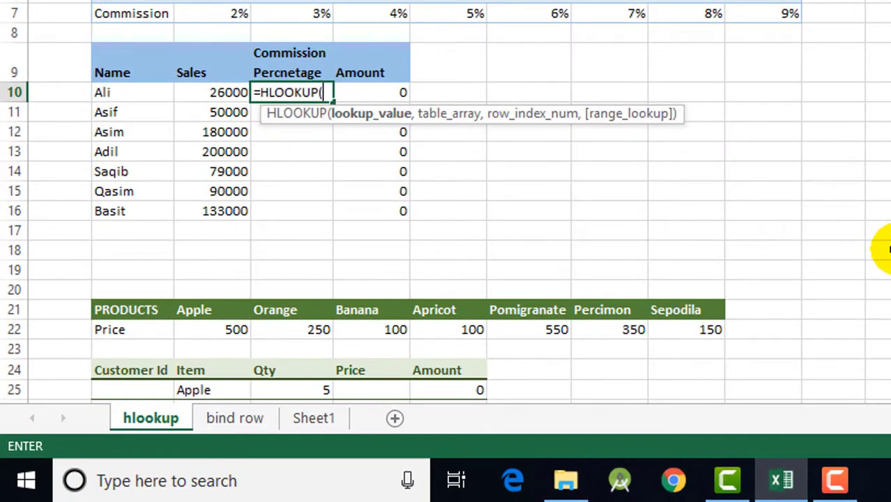
click(217, 98)
text(,)
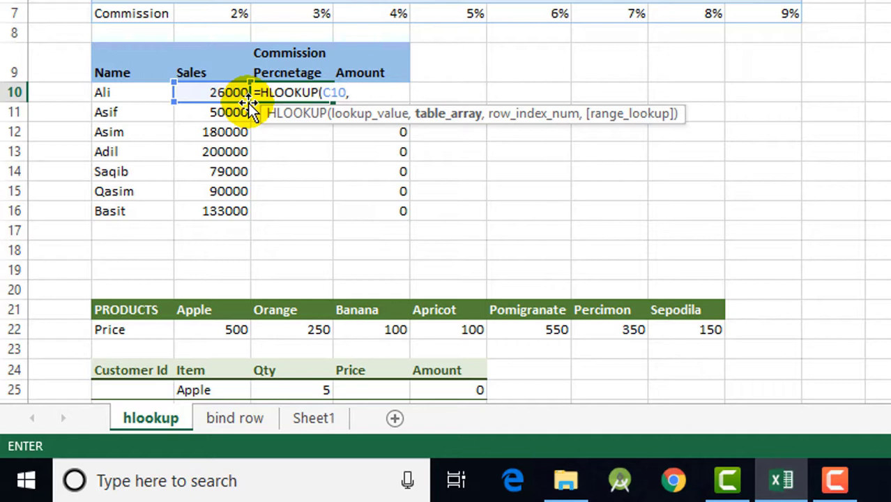
Complete the D10 formula with the named range Detail as table array, row index 3 and TRUE for approximate match.
text(t)
key(BackSpace)
text(de)
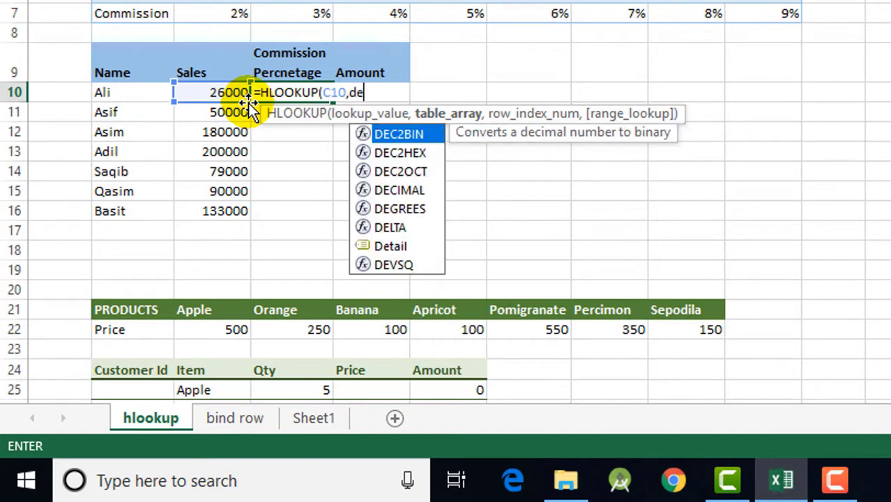
text(t)
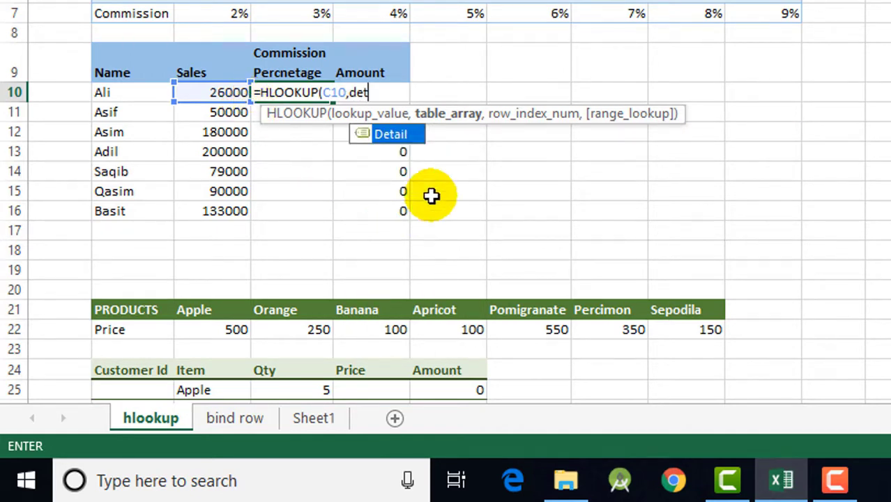
double_click(381, 138)
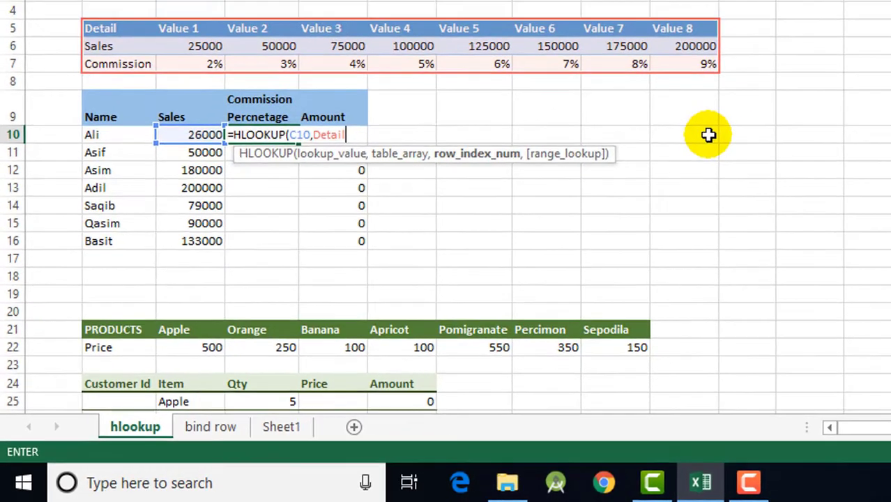
text(,)
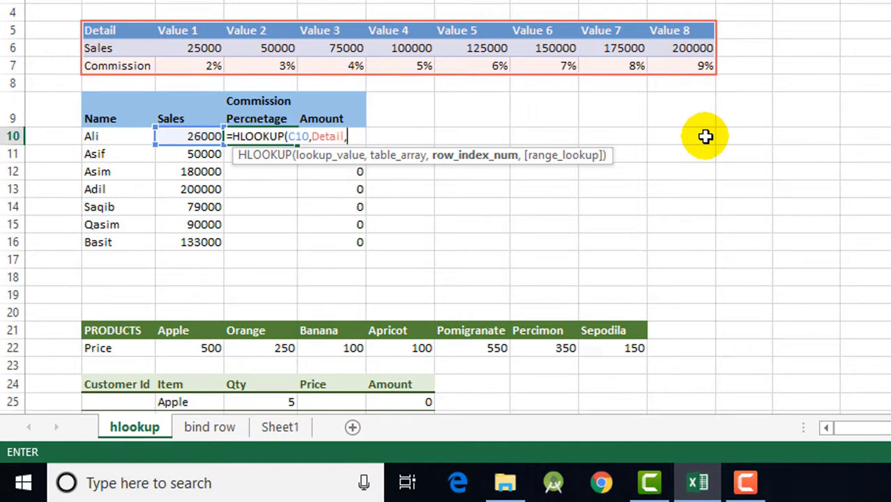
text(3,)
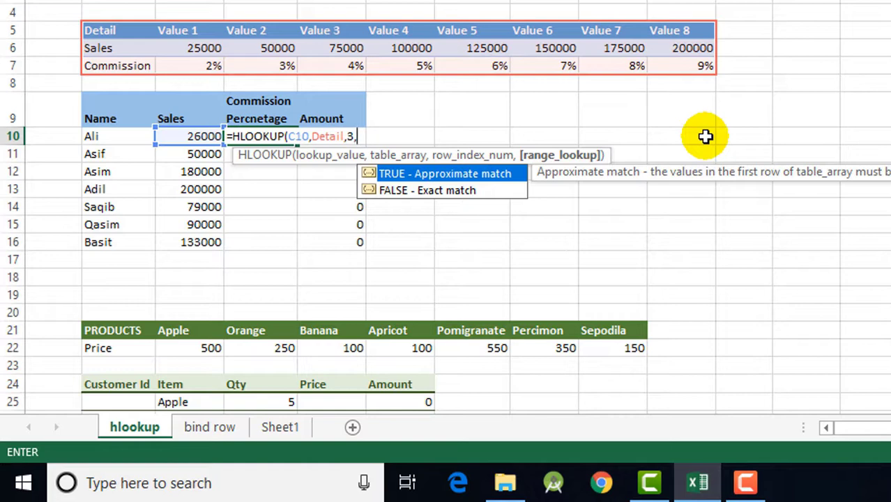
double_click(440, 174)
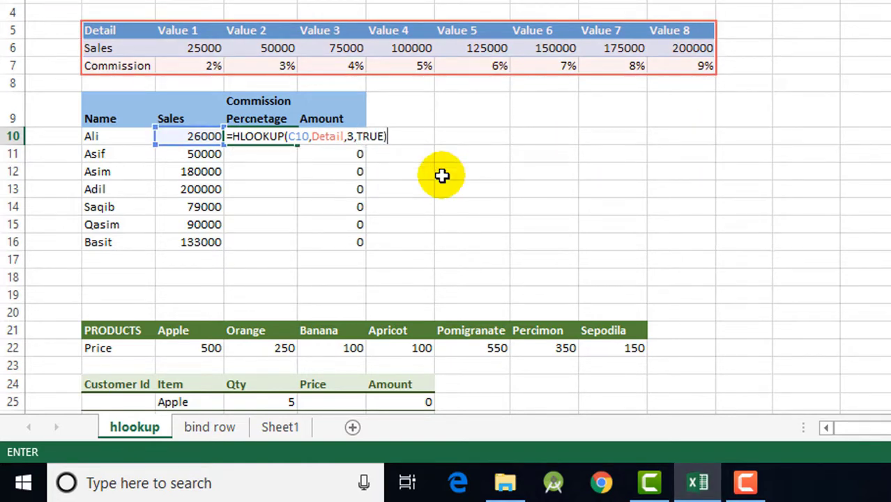
key(Return)
Redefine the name Detail in the Name Manager to refer to =hlookup!$B$6:$J$7, and close the manager.
click(260, 138)
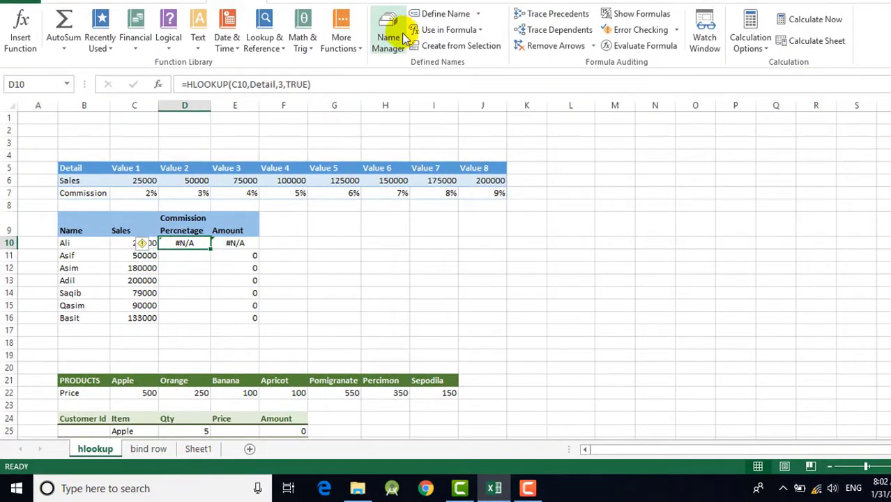
click(390, 43)
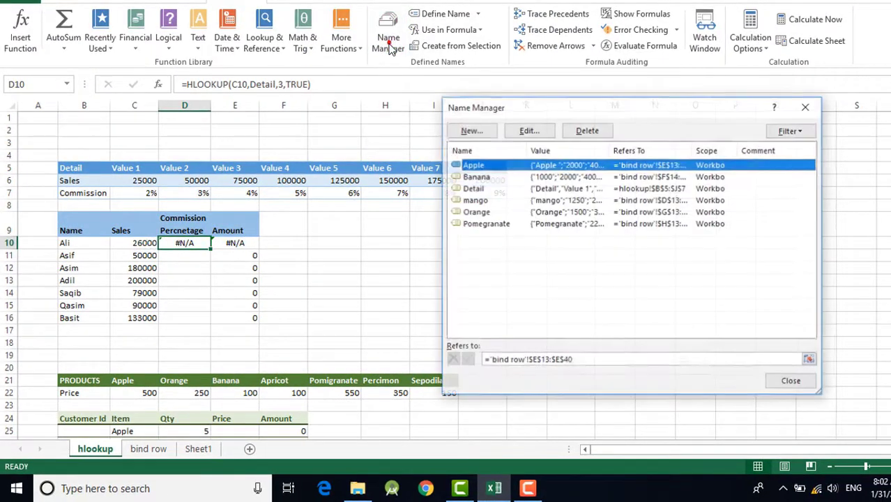
click(473, 189)
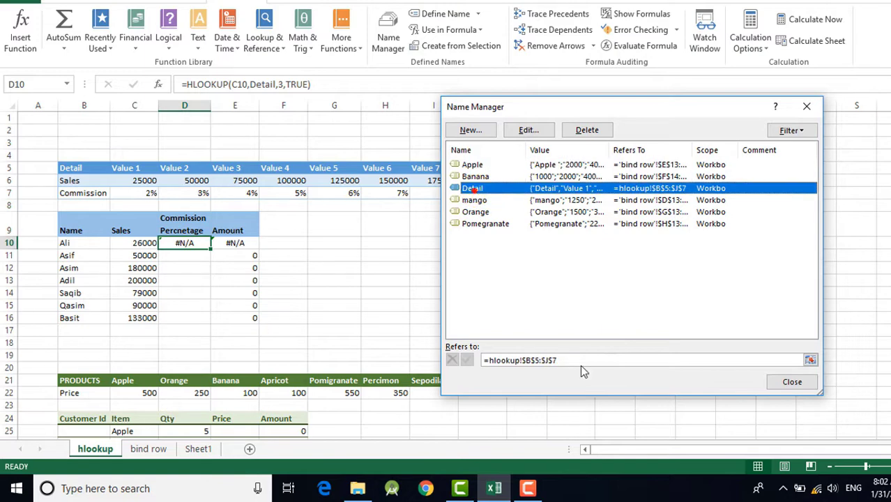
click(581, 359)
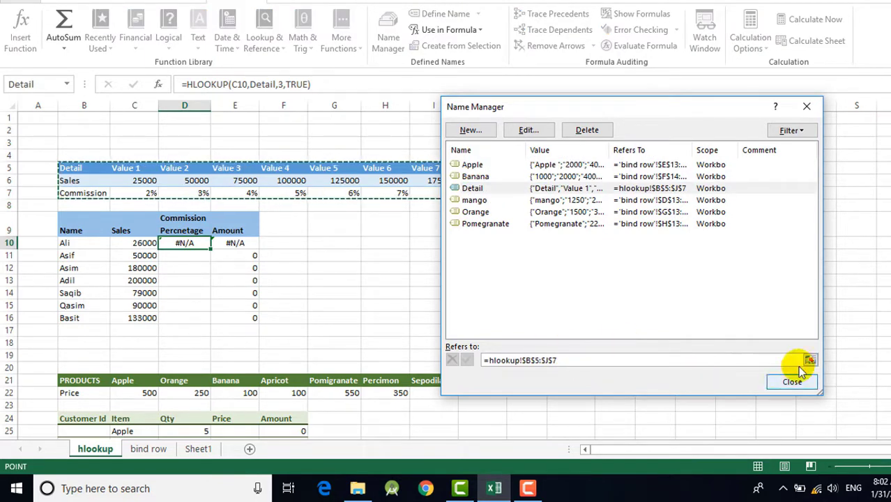
key(BackSpace)
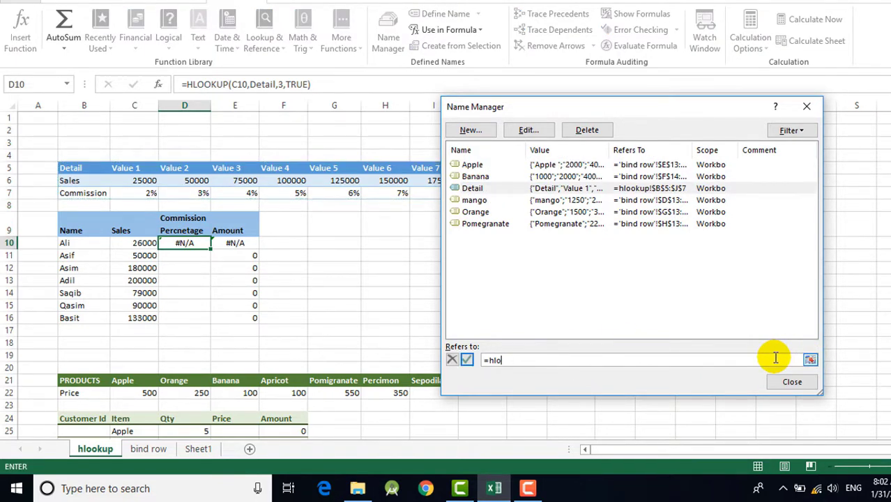
click(100, 180)
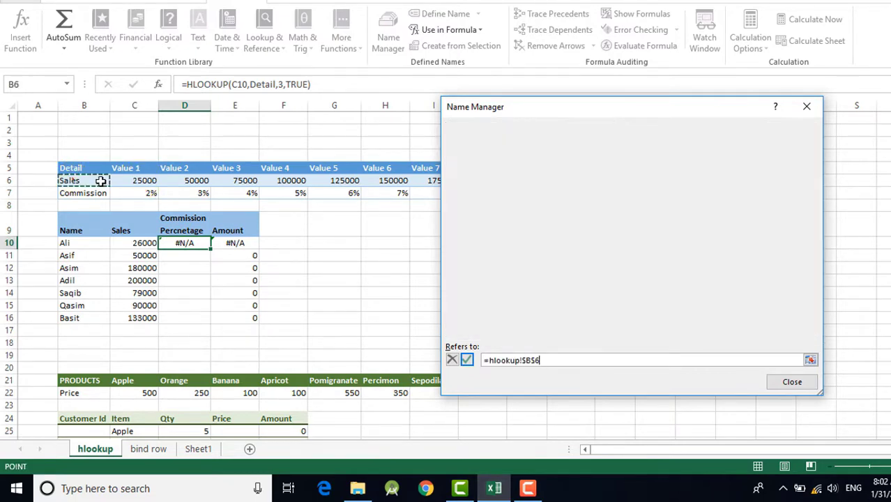
drag(101, 180, 474, 194)
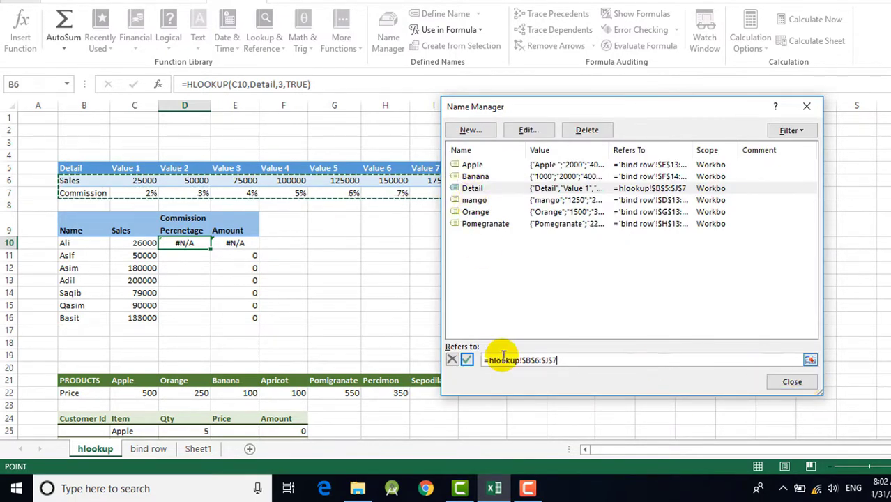
click(467, 360)
click(792, 382)
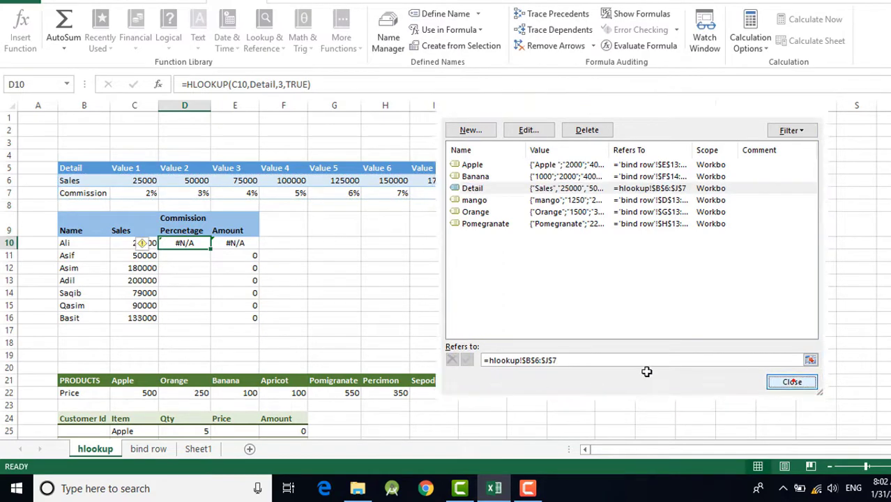
Set the row index in the D10 formula to 2, making it =HLOOKUP(C10,Detail,2,TRUE).
click(382, 291)
click(185, 243)
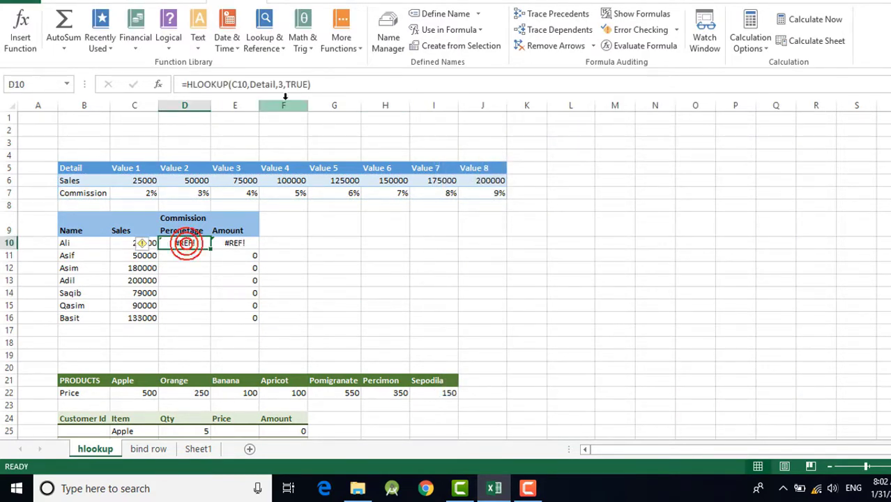
click(349, 86)
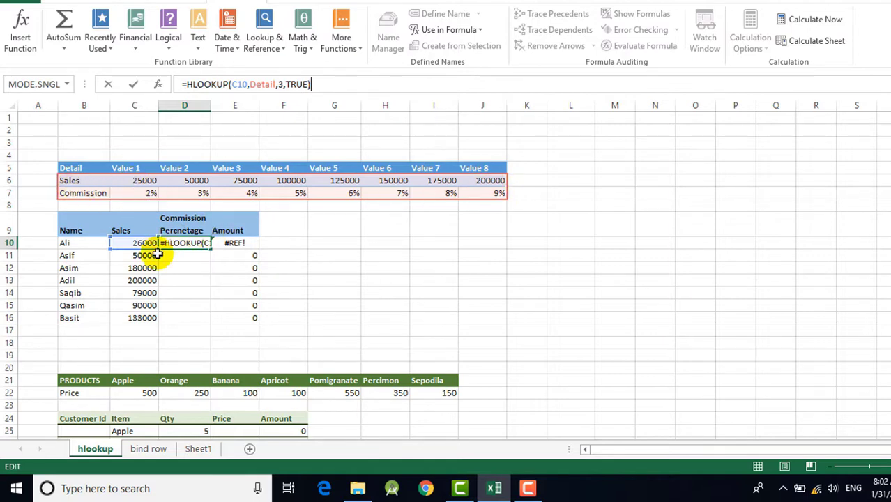
click(282, 84)
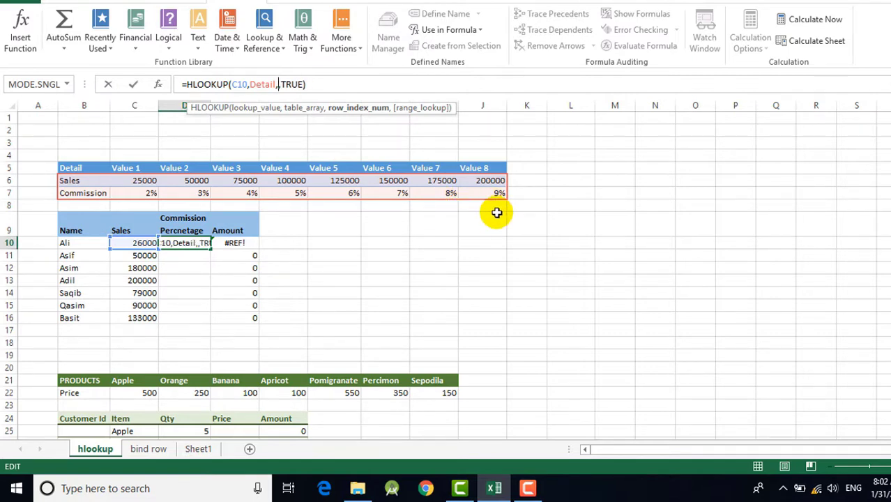
key(Return)
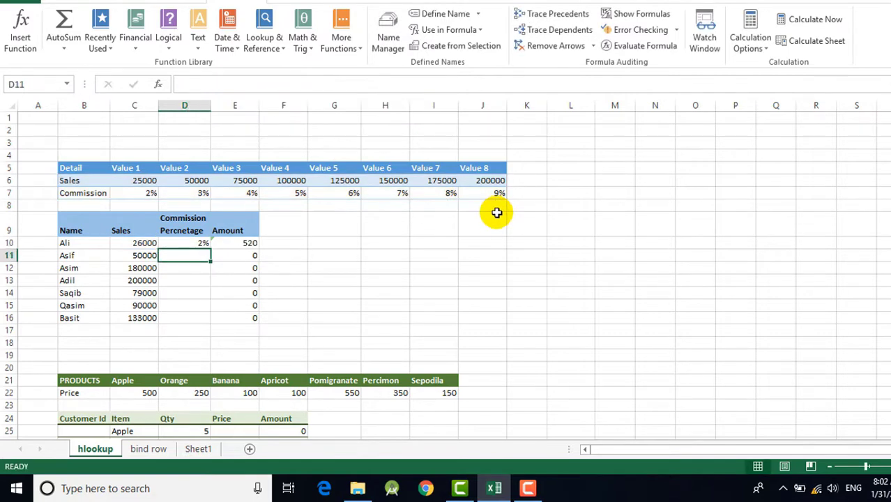
Fill the commission percentage formula from D10 down to D16.
click(197, 243)
drag(209, 249, 196, 320)
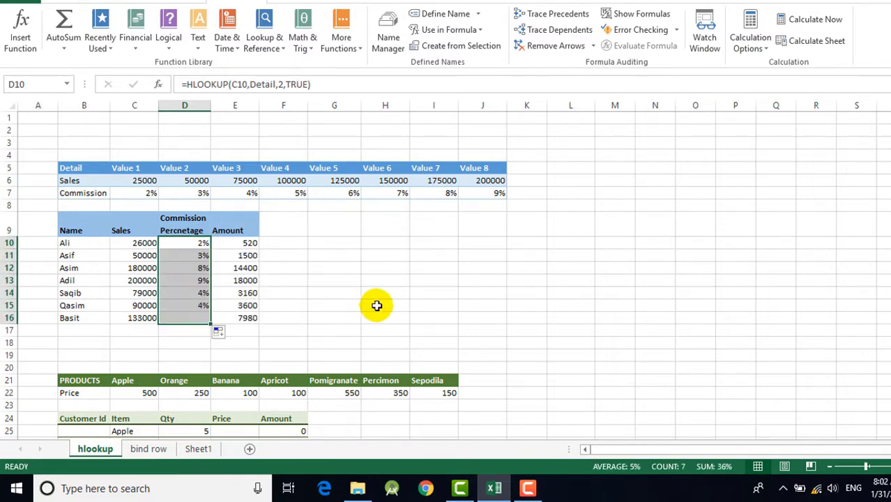
click(386, 304)
click(171, 180)
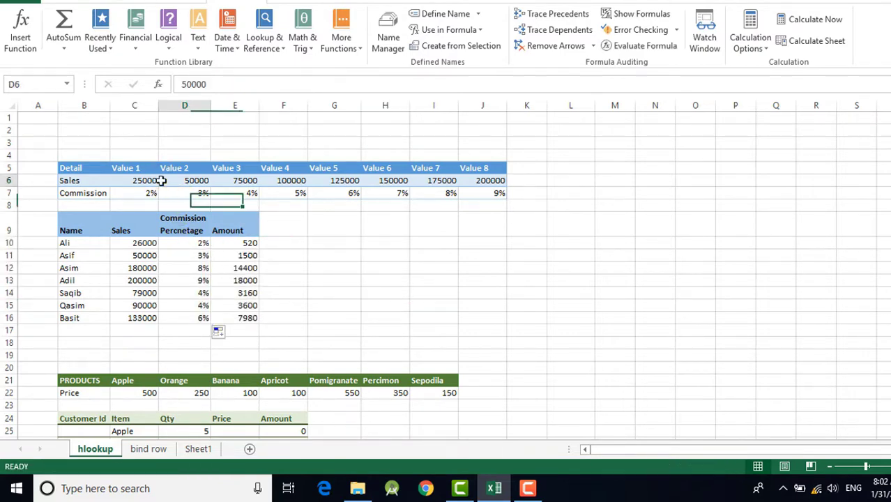
Convert the product price range B21:I22 into a table with headers.
scroll(408, 325, down, 4)
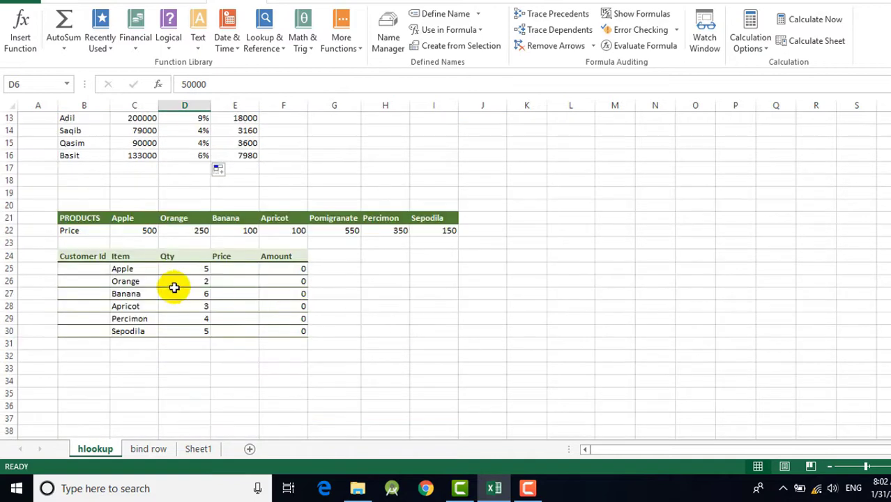
click(66, 218)
drag(66, 218, 450, 231)
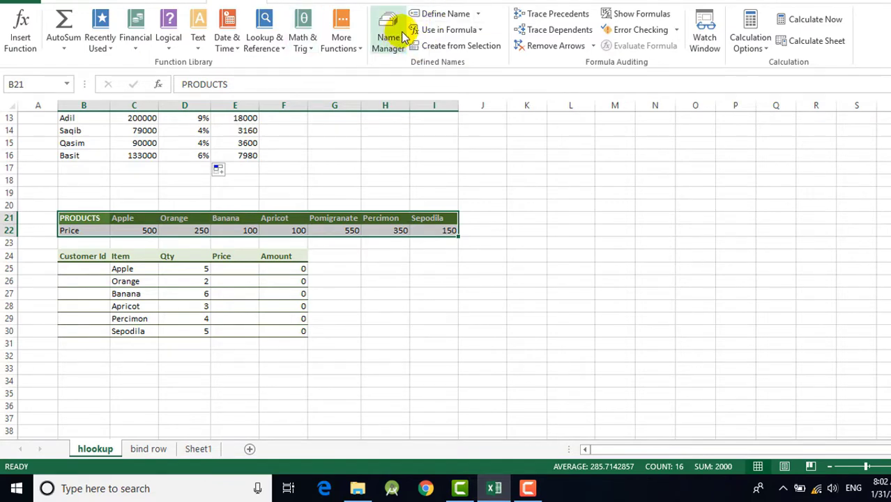
click(115, 2)
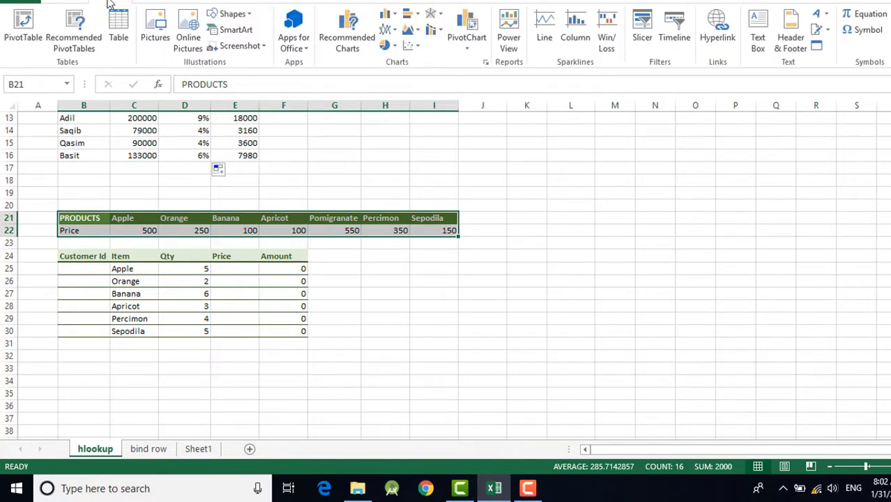
click(120, 26)
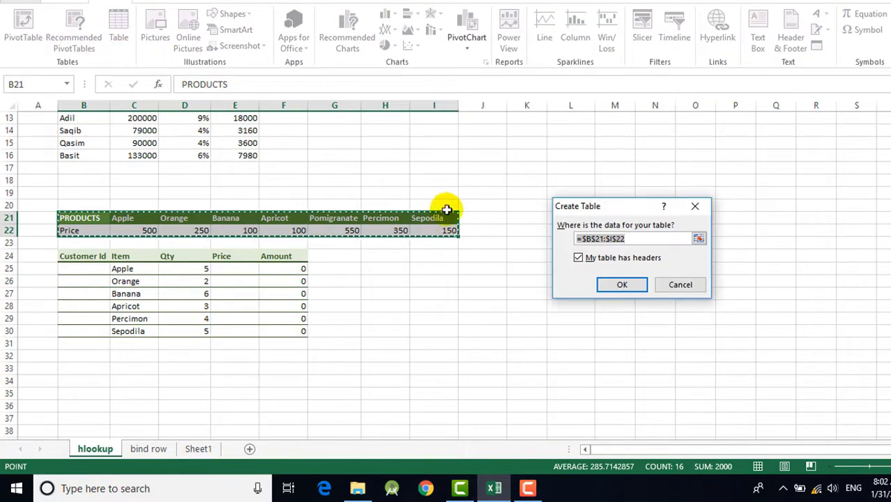
click(619, 285)
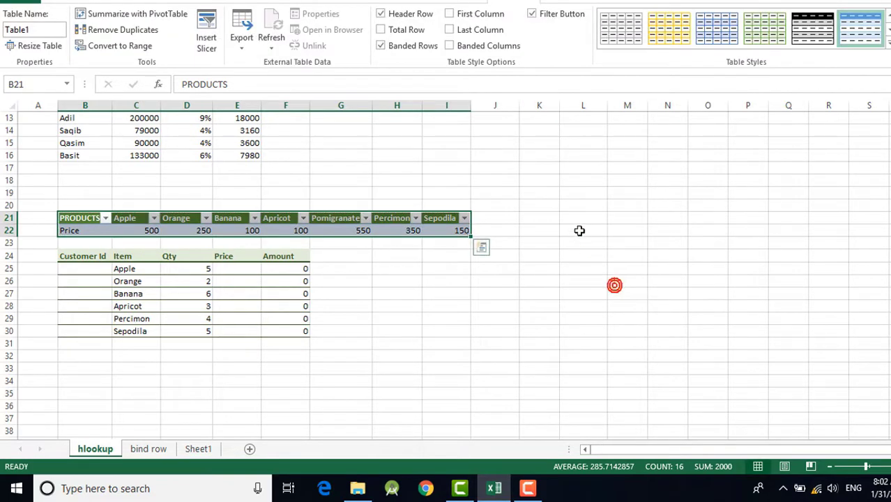
click(583, 229)
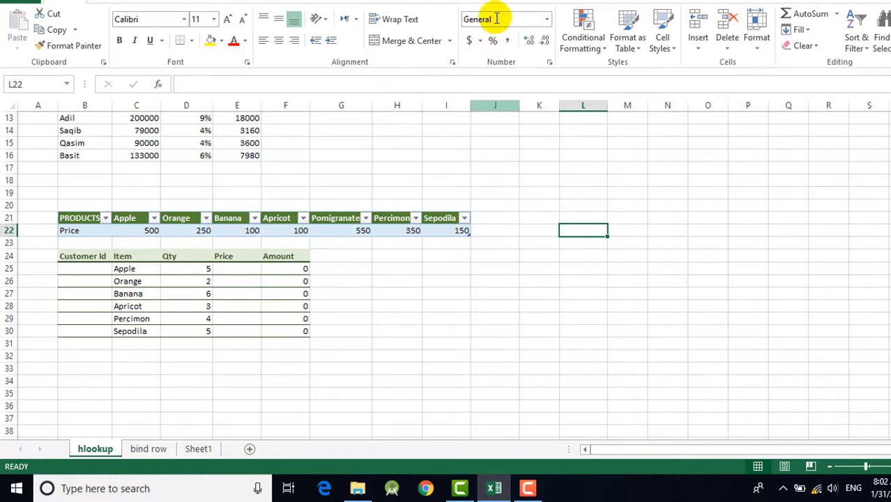
Rename the product table from Table1 to "price" in the Name Manager.
click(425, 230)
click(512, 2)
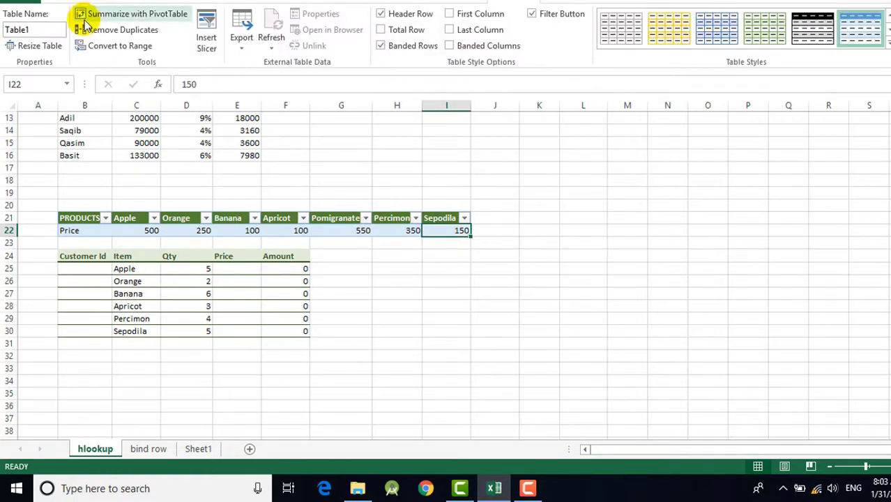
click(240, 2)
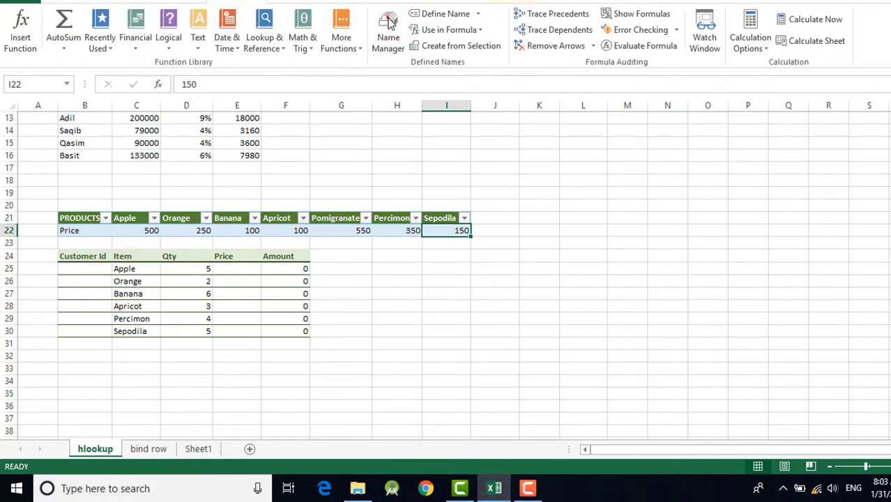
click(388, 38)
click(469, 238)
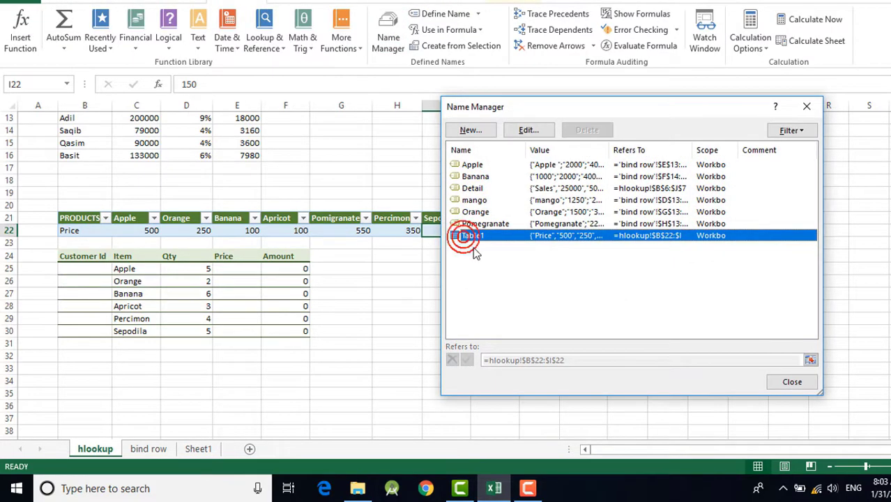
click(528, 129)
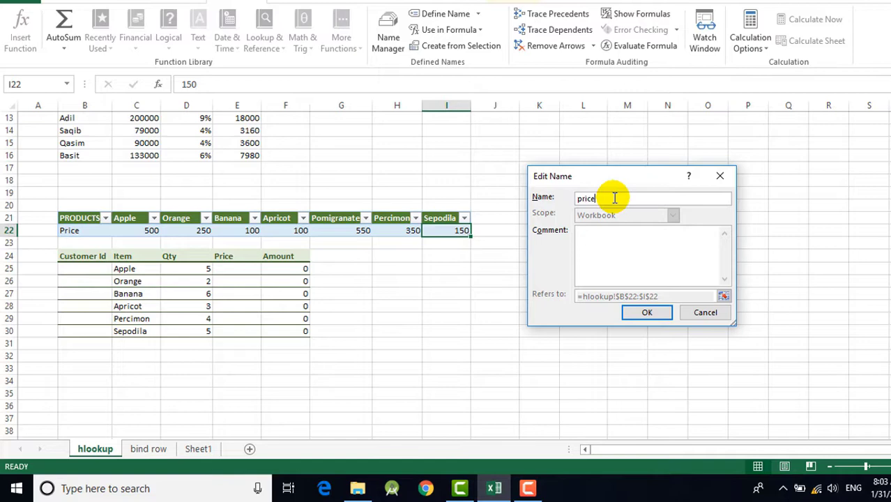
click(648, 313)
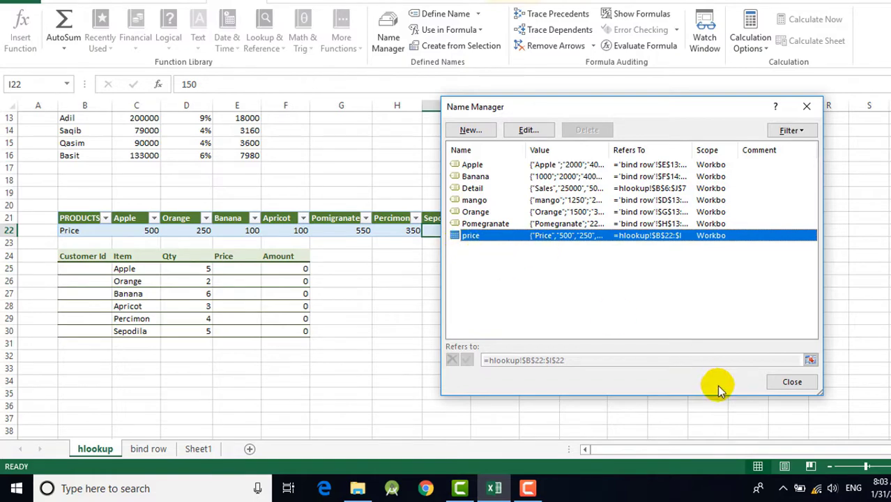
Enter the formula =HLOOKUP(C25,price,2,FALSE) in the Price cell E25 for Apple.
click(789, 382)
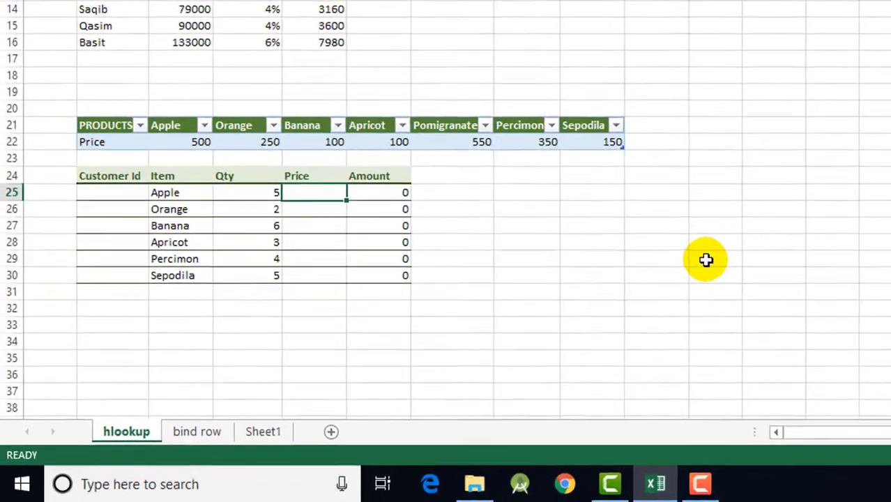
text(=hl)
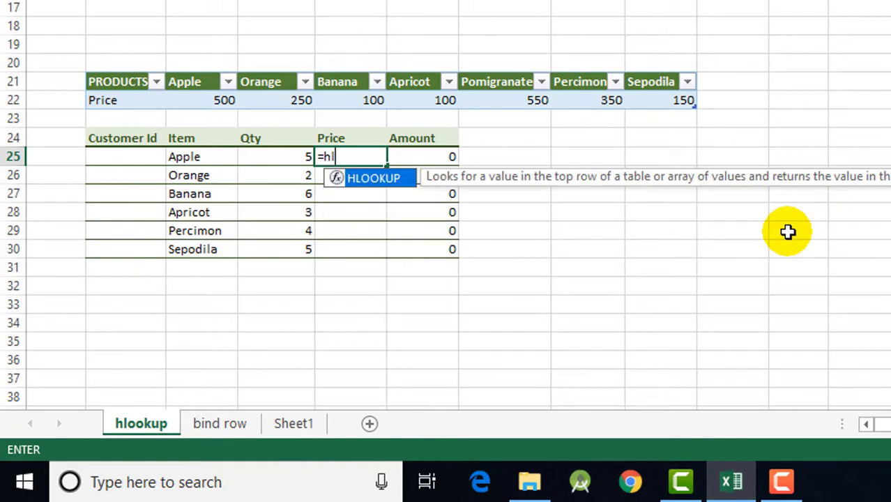
key(Tab)
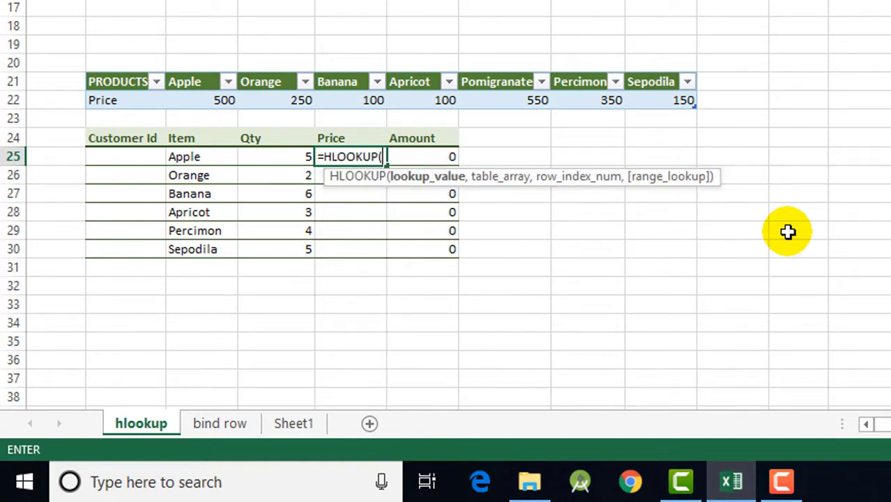
click(214, 166)
text(,)
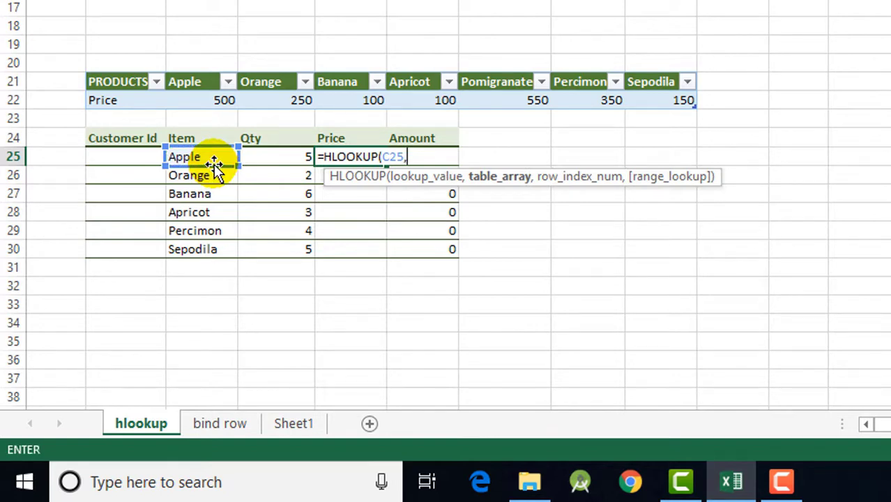
text(t)
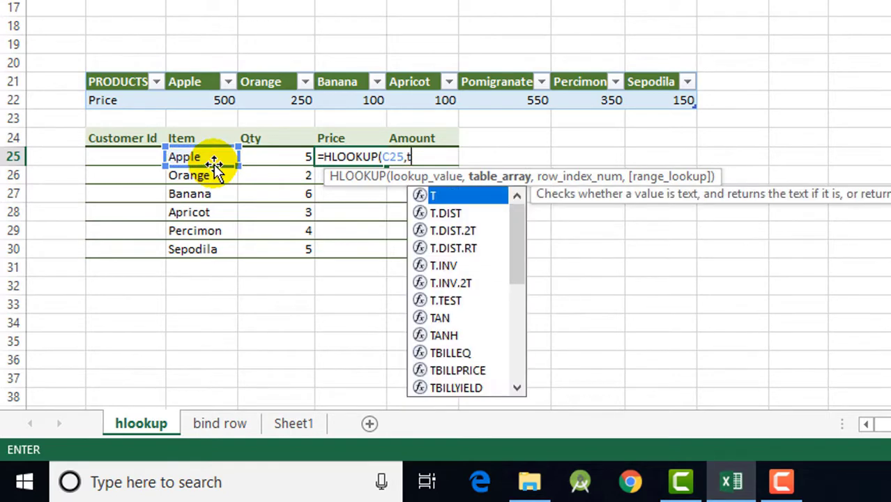
key(BackSpace)
text(pr)
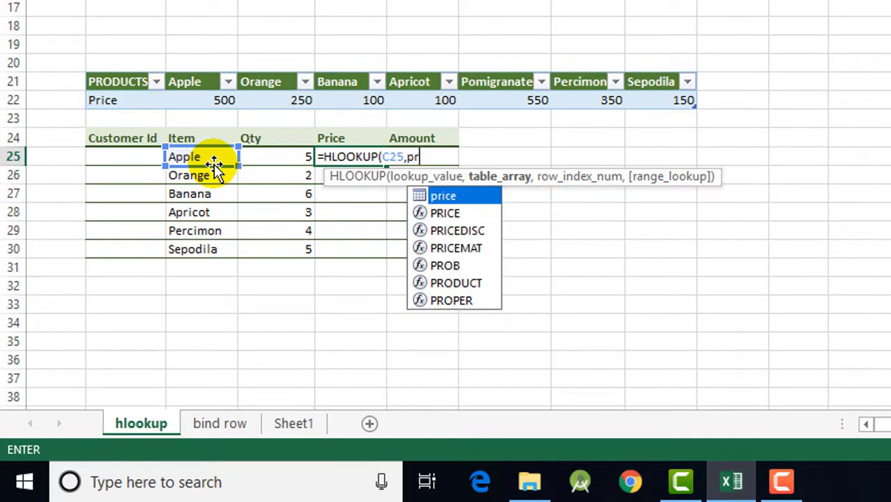
key(Tab)
text(,)
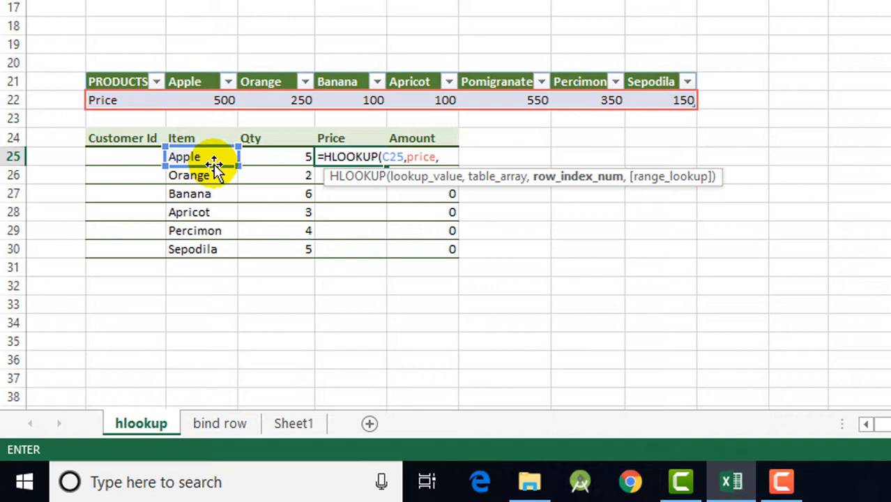
text(,)
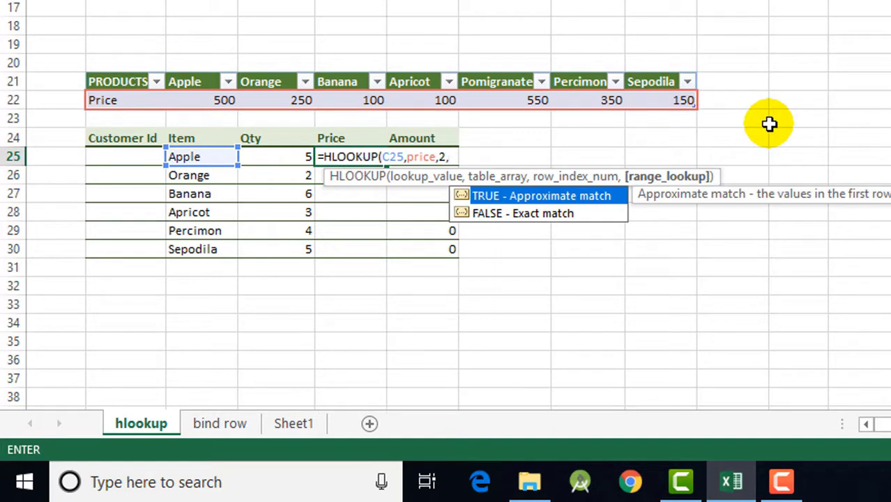
double_click(554, 212)
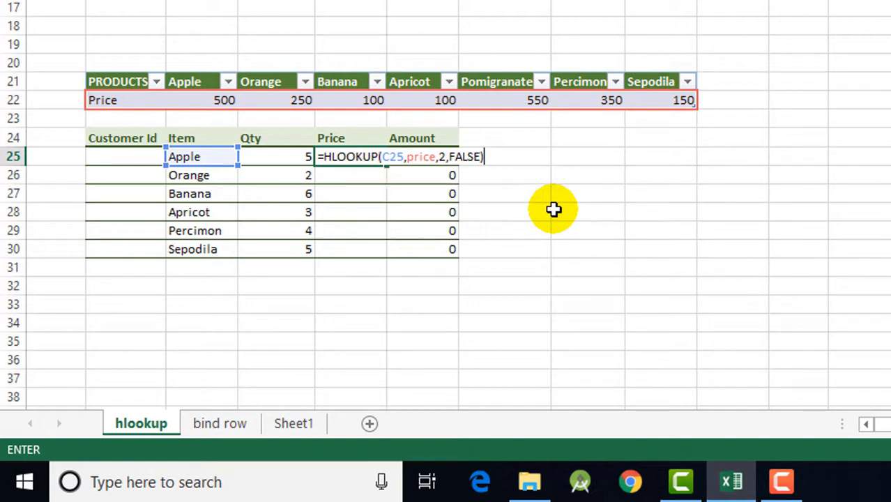
key(Return)
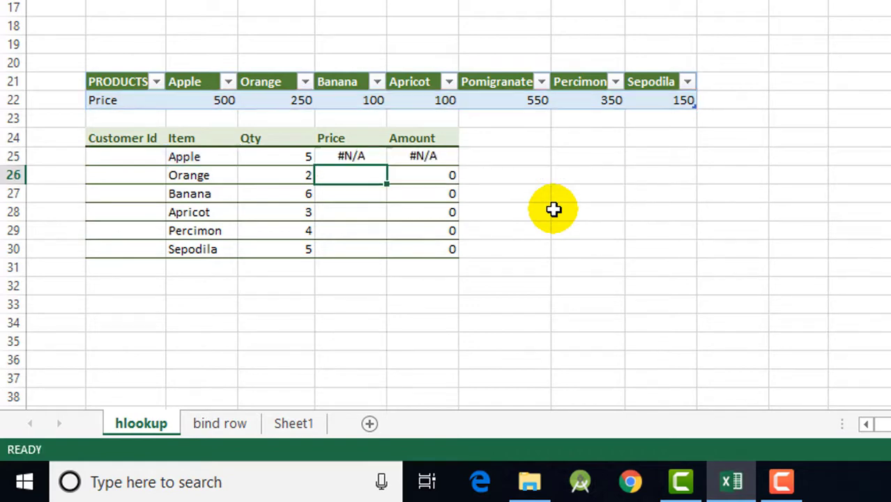
Try row index 1 in the E25 HLOOKUP formula.
click(371, 162)
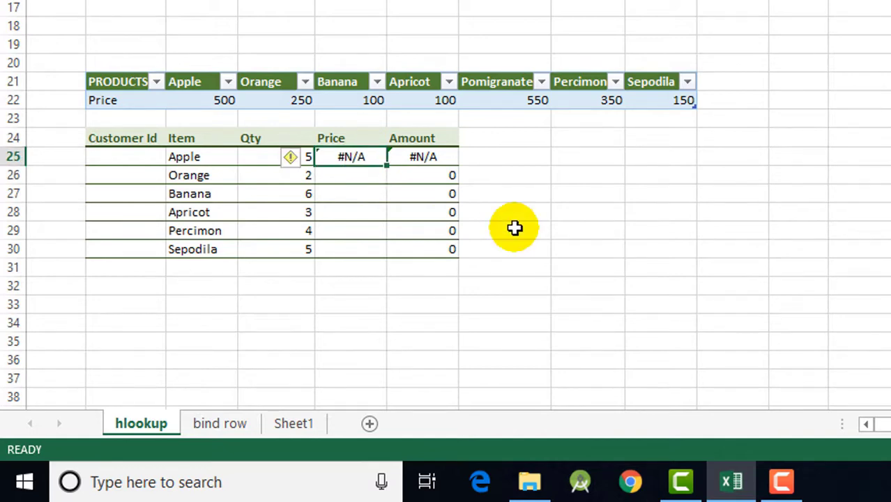
key(F2)
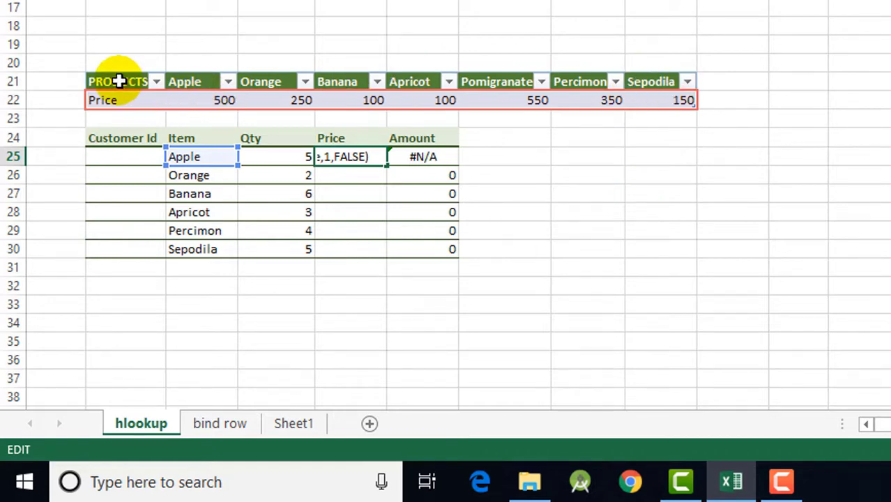
click(191, 83)
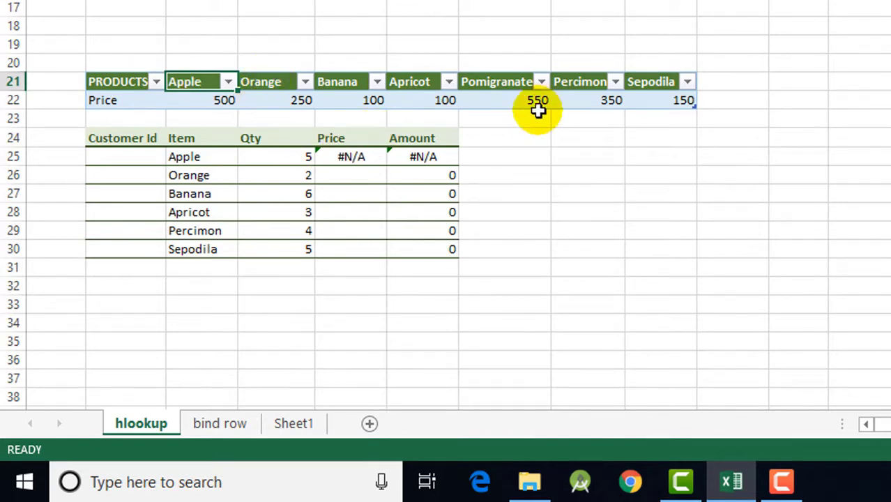
Check which cells the price reference in the E25 formula covers, compared with the product header row.
click(357, 161)
click(641, 85)
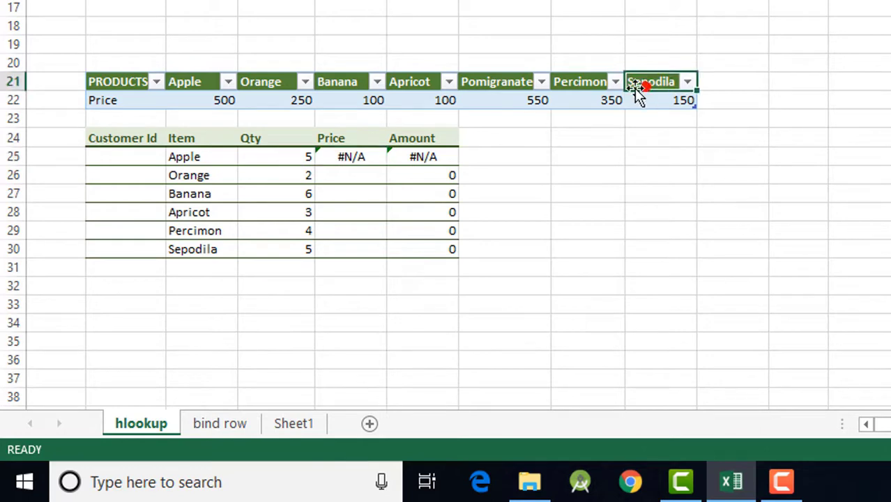
click(356, 159)
key(F2)
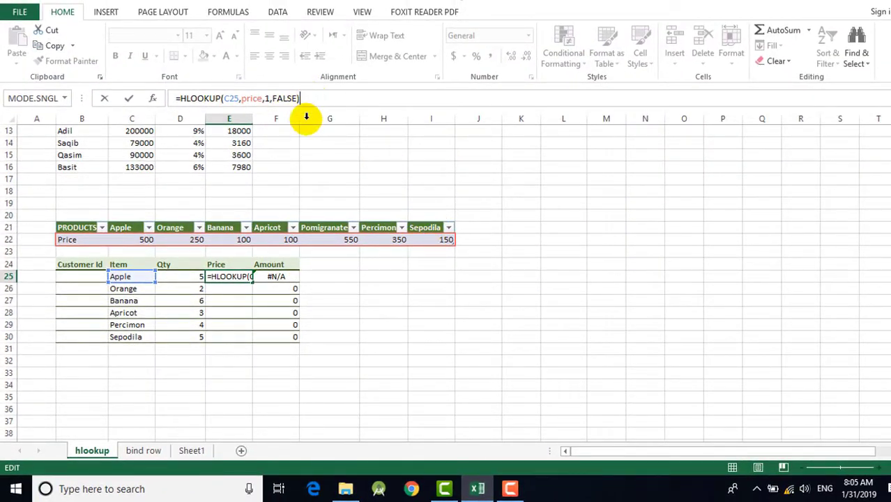
click(364, 290)
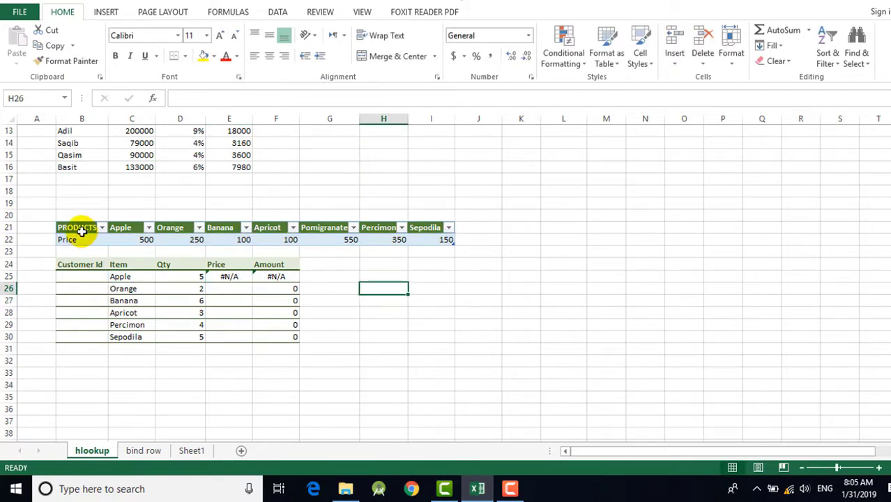
Convert the product price table B21:I22 back to a normal range.
drag(77, 227, 453, 236)
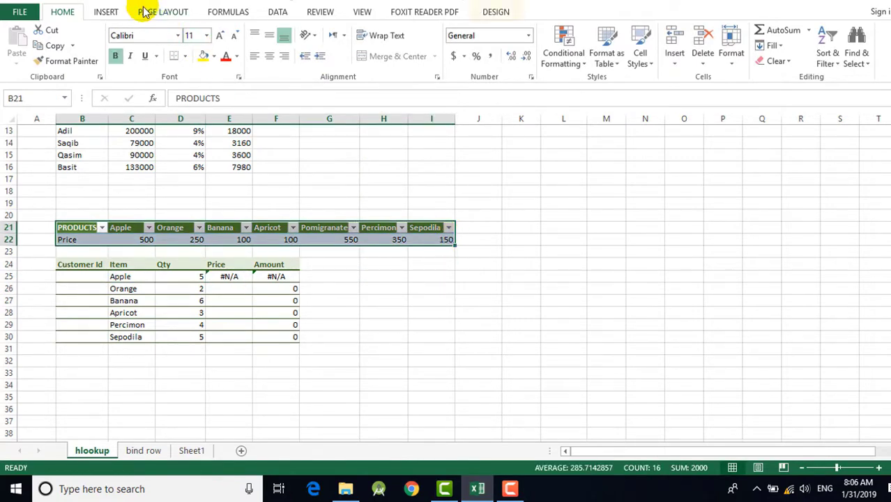
click(497, 12)
click(133, 62)
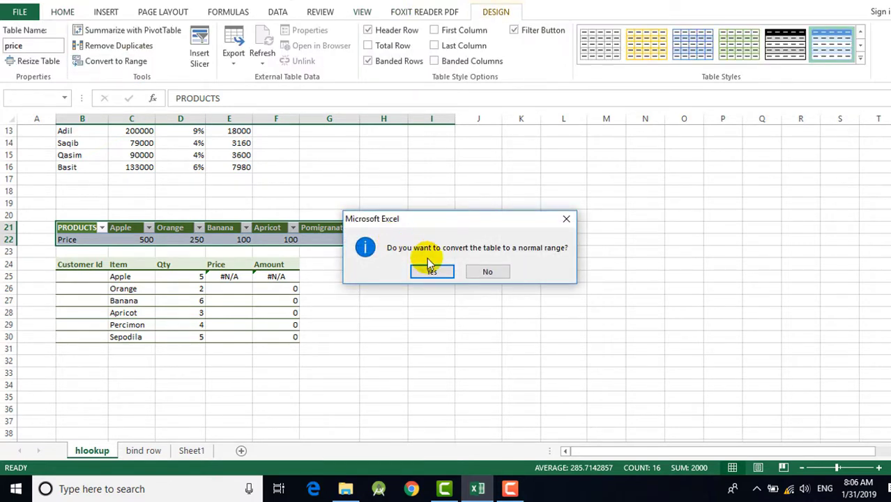
click(430, 271)
click(520, 240)
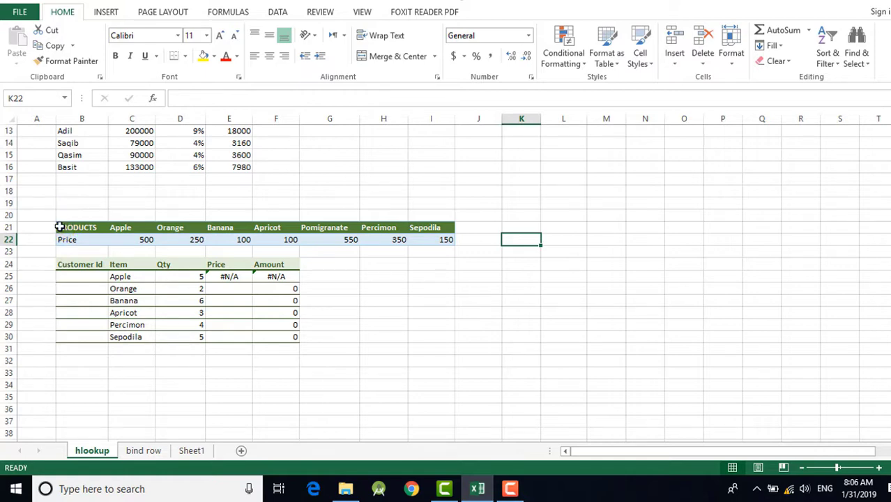
Create a table from the product range B21:I22 with the option for existing headers turned off.
drag(60, 227, 423, 239)
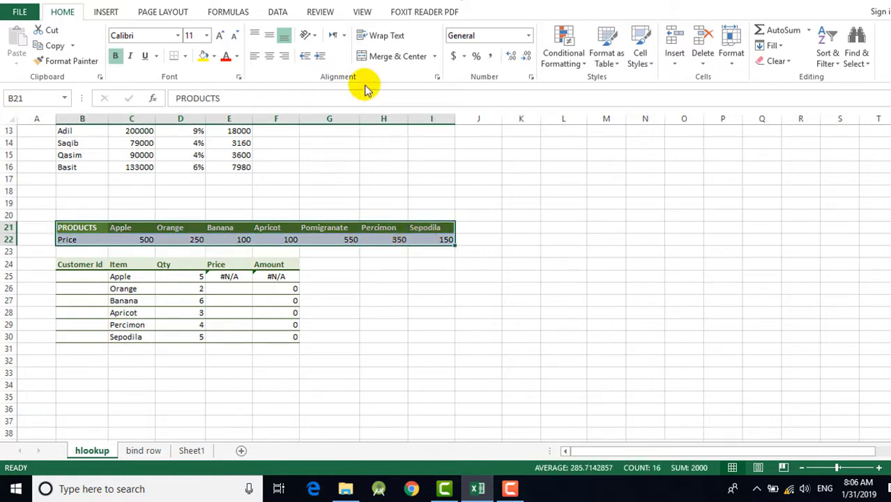
click(109, 12)
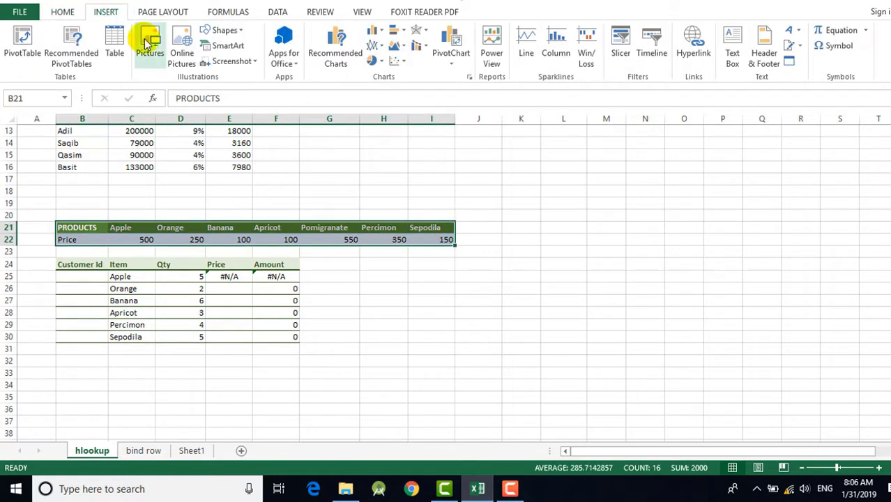
click(114, 43)
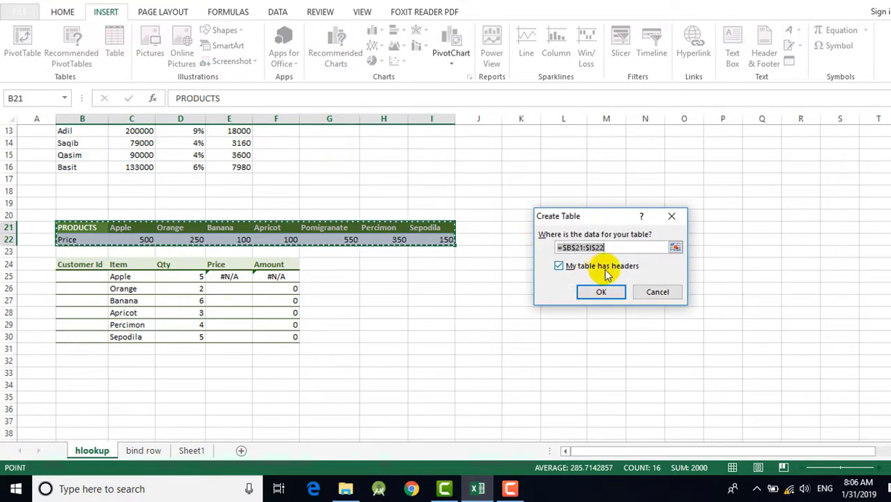
click(558, 266)
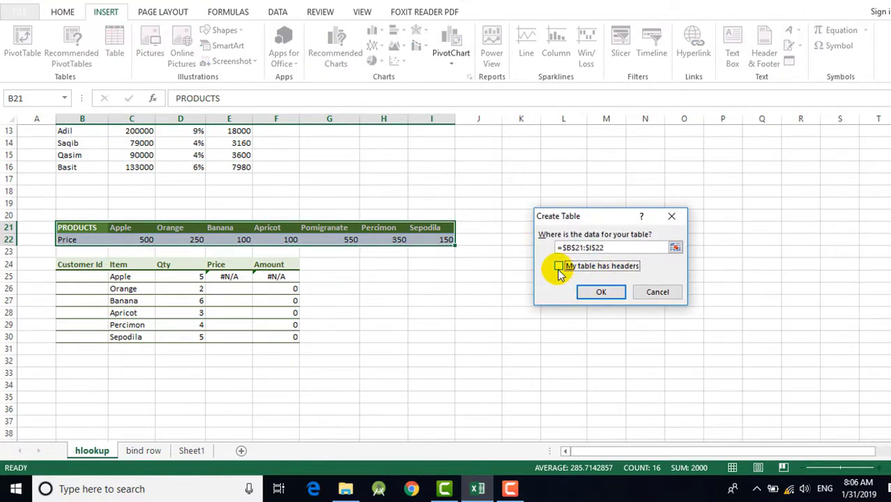
click(599, 292)
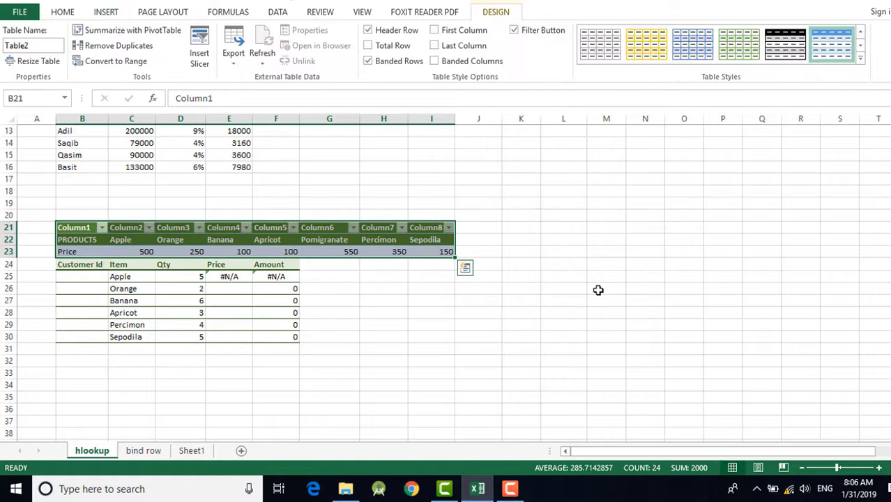
click(546, 237)
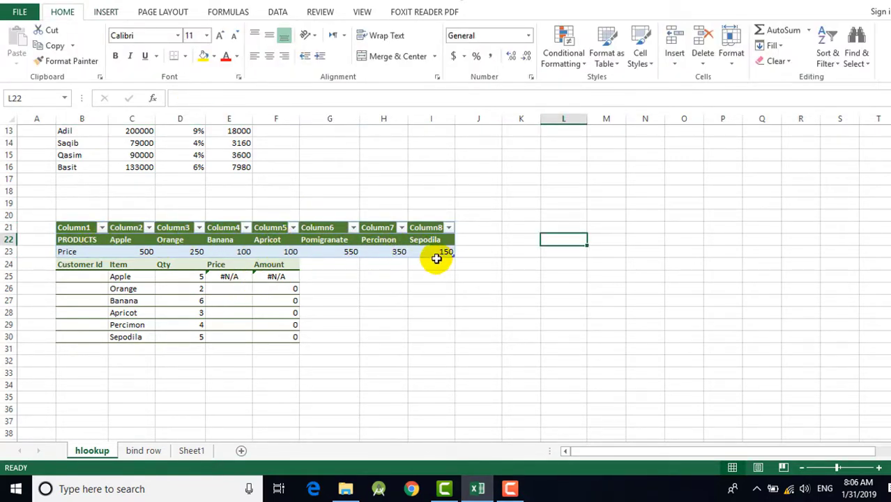
Replace the table array in the E25 HLOOKUP formula with Table2.
click(228, 279)
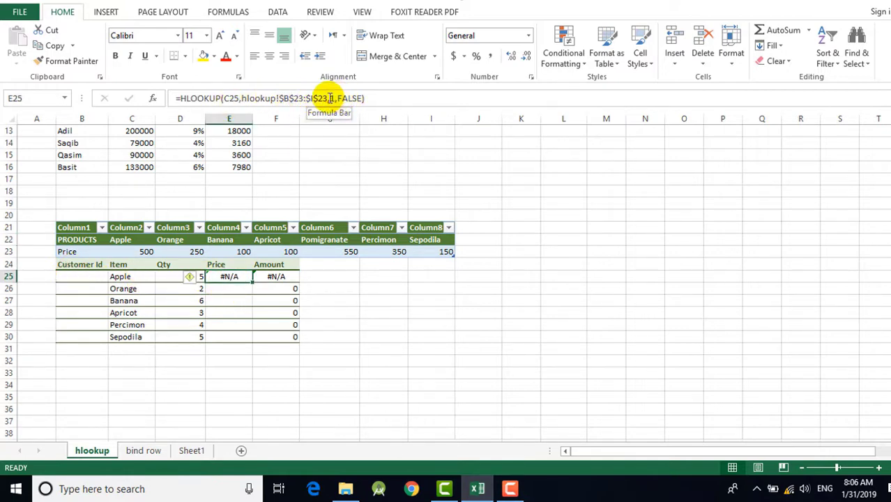
drag(329, 98, 240, 99)
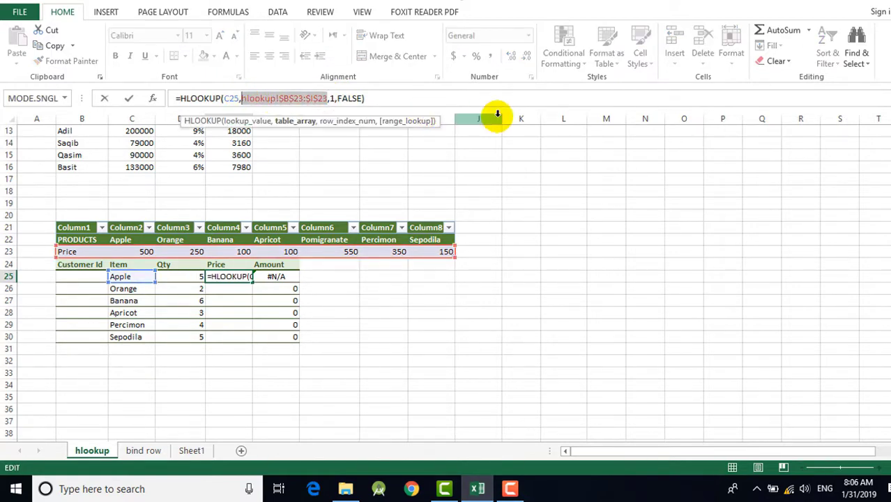
text(de)
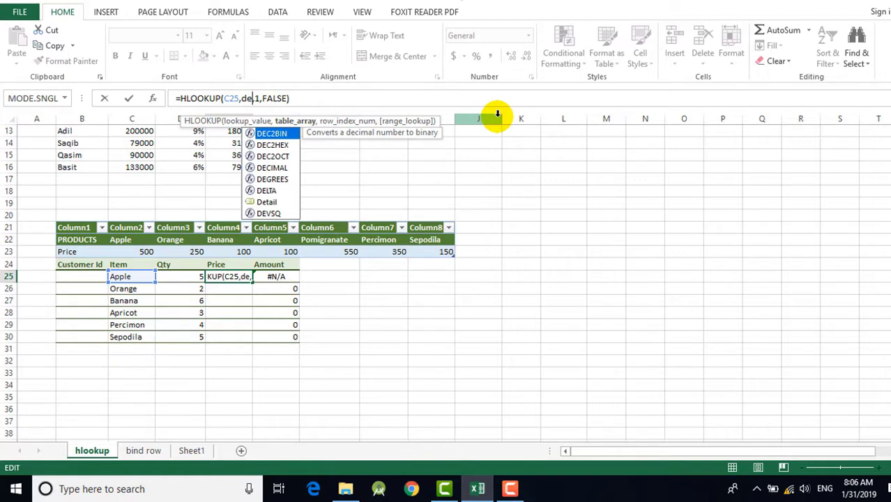
key(BackSpace)
key(BackSpace)
text(pr)
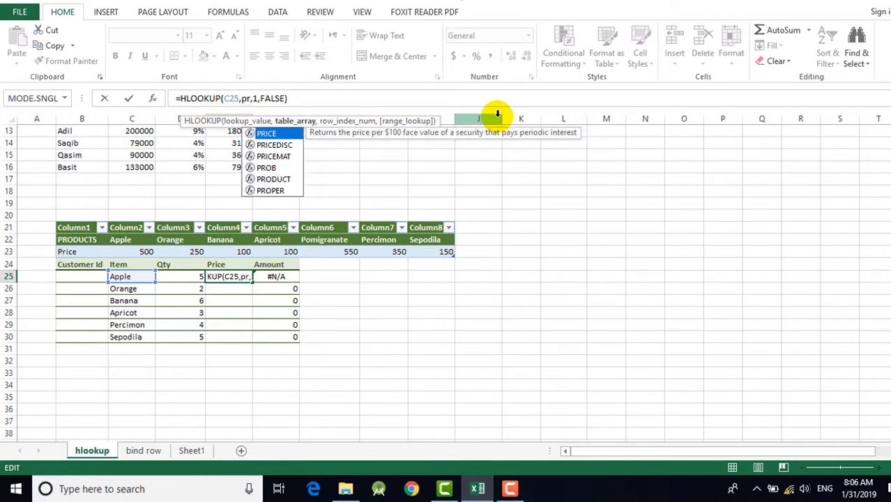
text(ic)
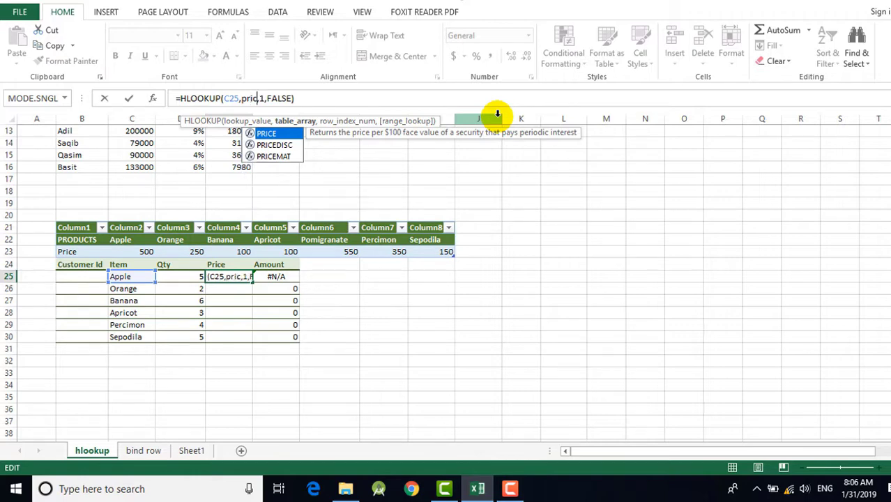
key(BackSpace)
key(BackSpace)
key(BackSpace)
text(ta)
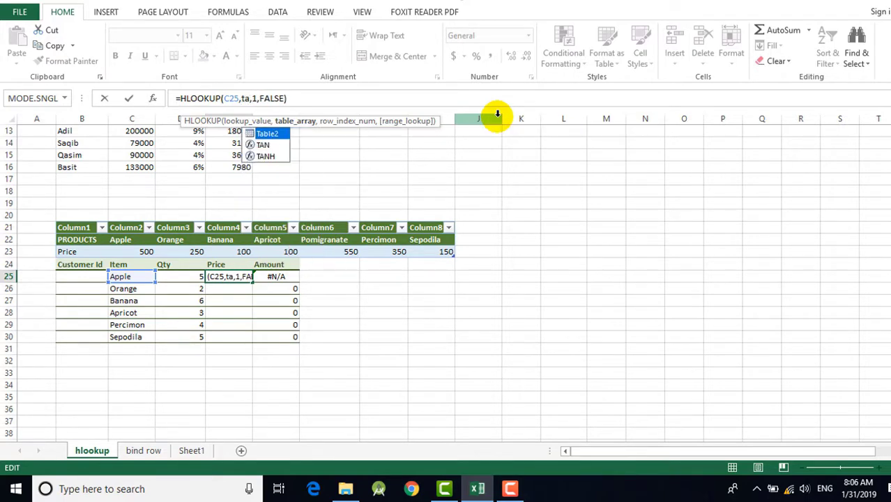
double_click(279, 132)
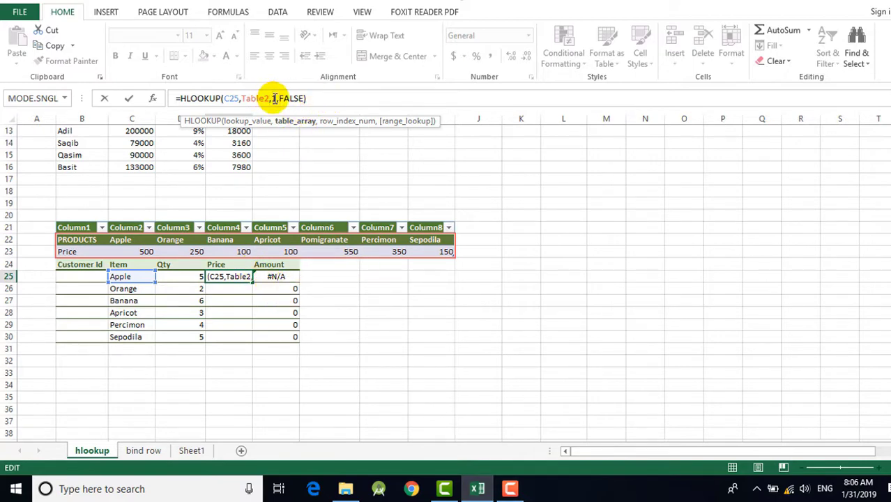
Set the row index in the E25 formula to 2 and fill the formula down to E30.
click(274, 98)
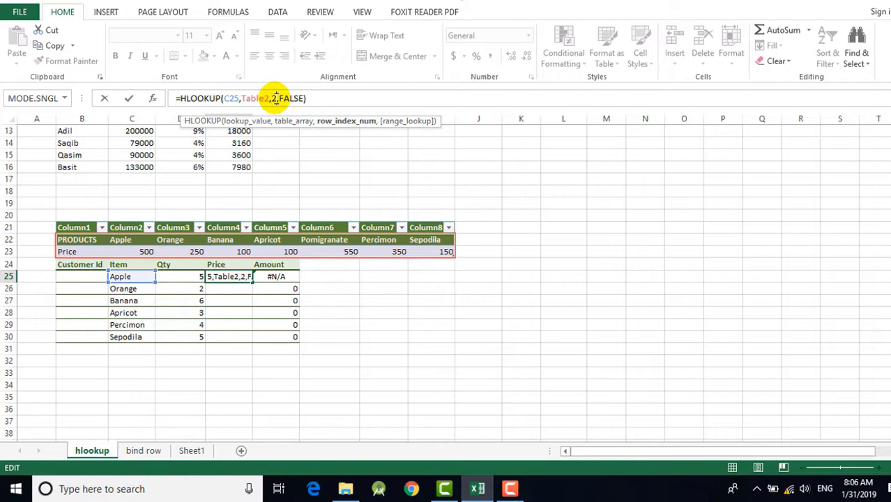
text(2)
key(ctrl+Return)
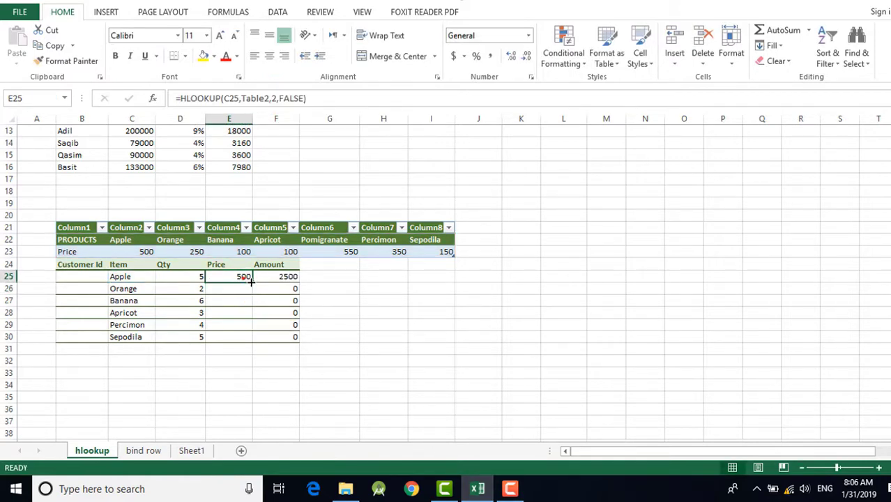
double_click(252, 282)
click(401, 326)
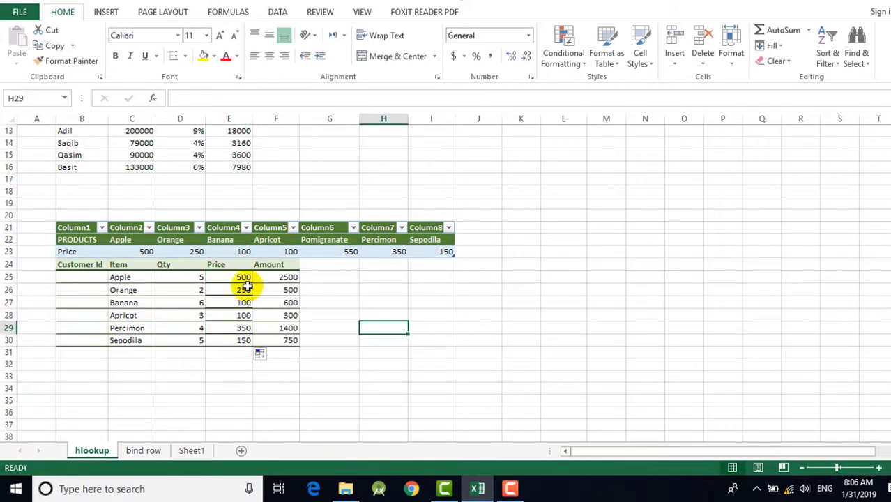
drag(242, 277, 237, 340)
click(433, 340)
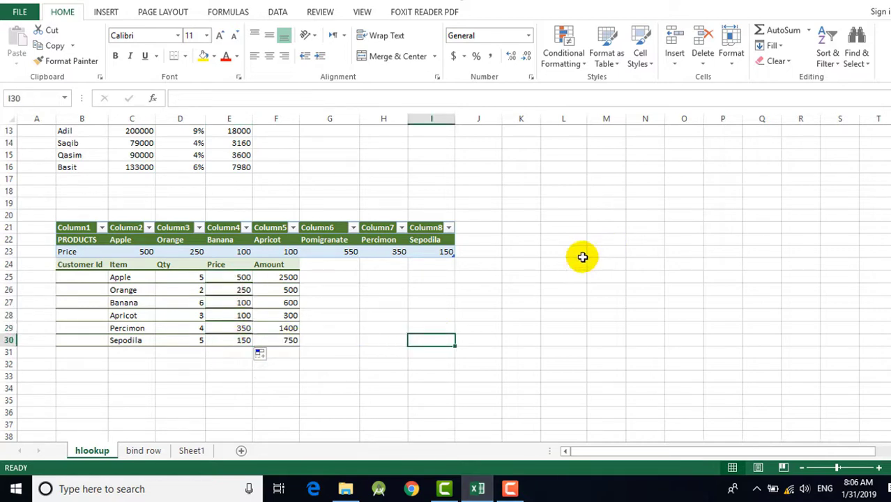
click(271, 229)
click(267, 250)
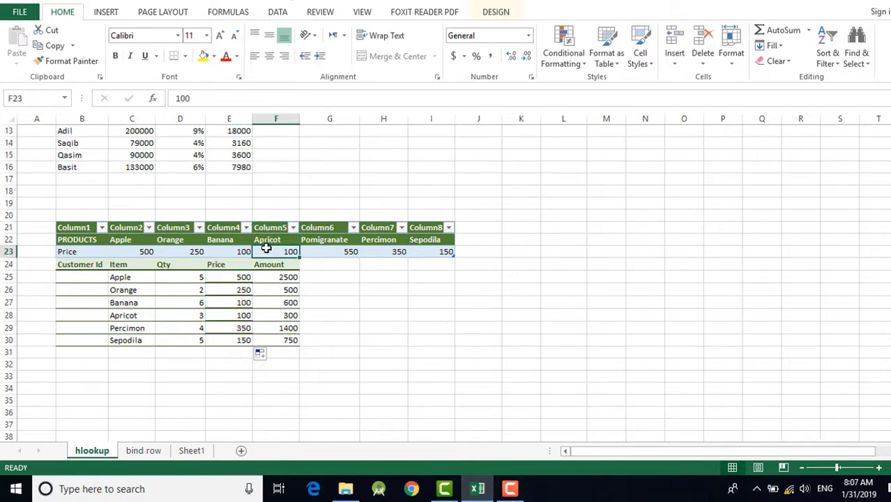
Turn off the filter buttons in the header row of the product price table.
click(85, 229)
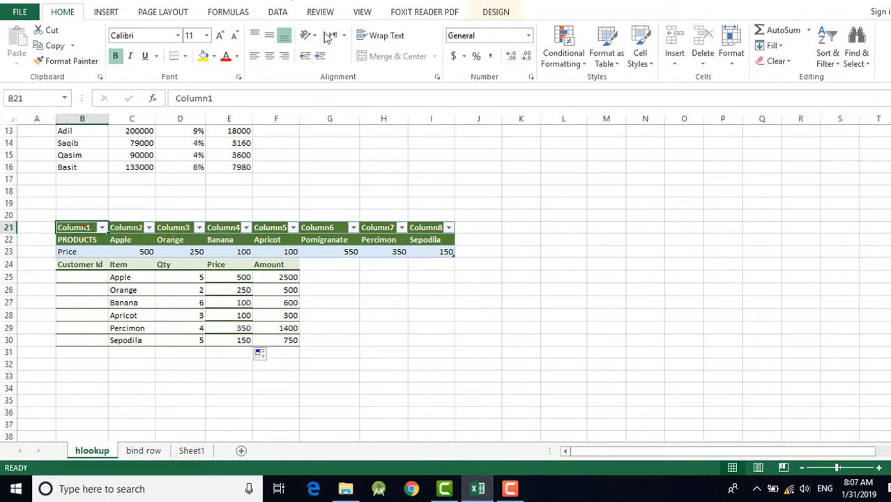
click(496, 12)
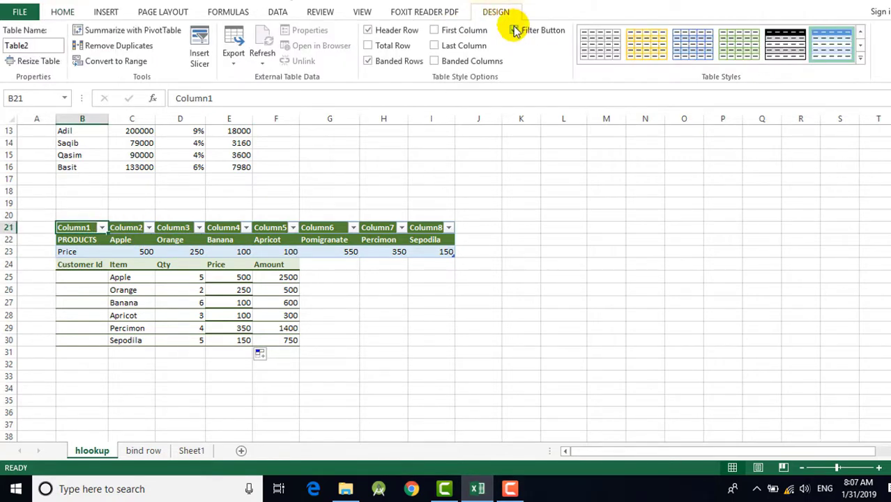
click(514, 30)
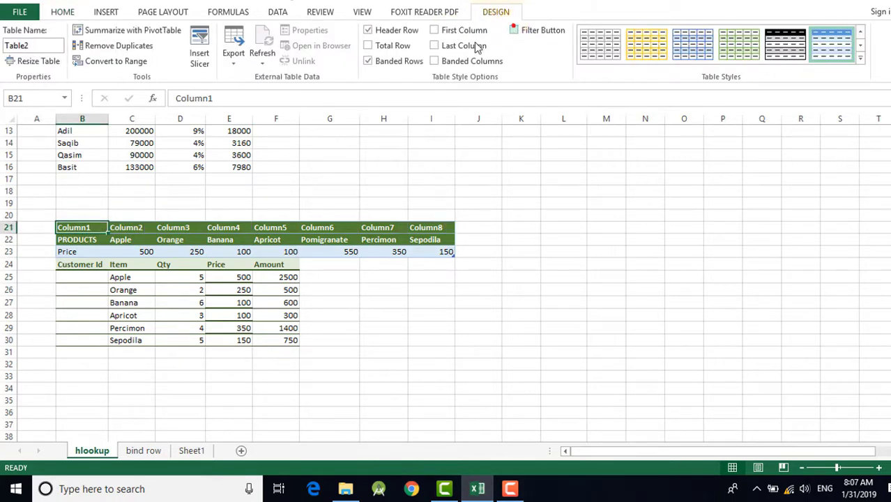
Insert a blank row at row 24, between the product price table and the customer order list.
right_click(6, 264)
click(51, 357)
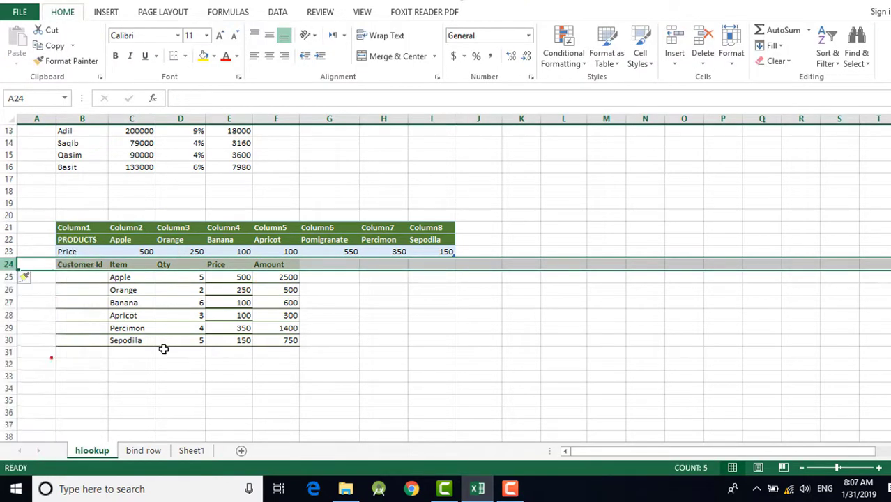
click(250, 273)
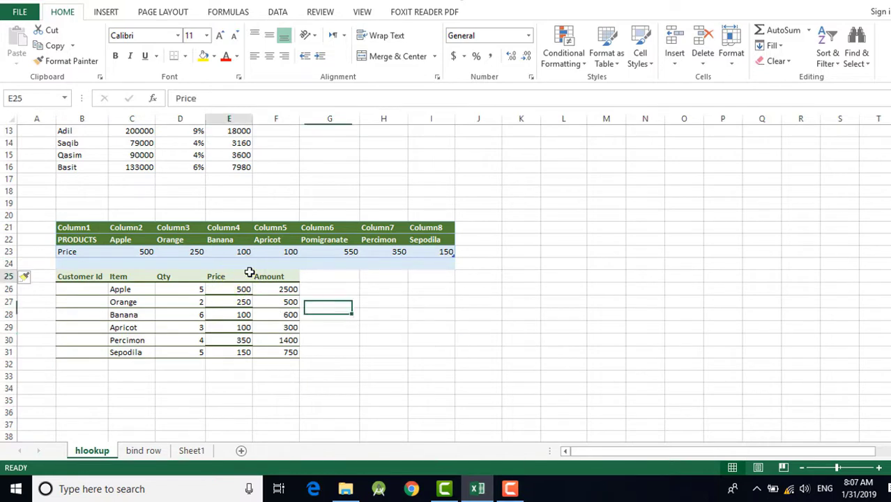
Clear the formatting from the blank cells B24:I24 below the product price table.
click(328, 267)
drag(76, 264, 423, 262)
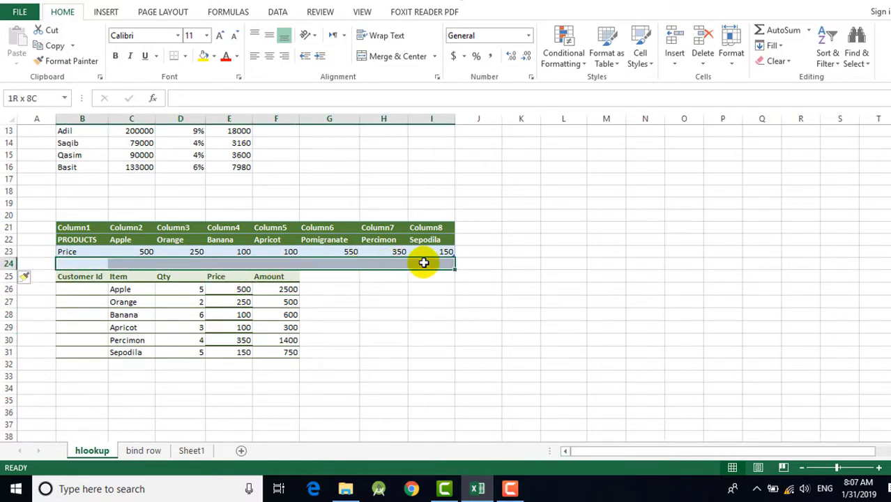
click(784, 61)
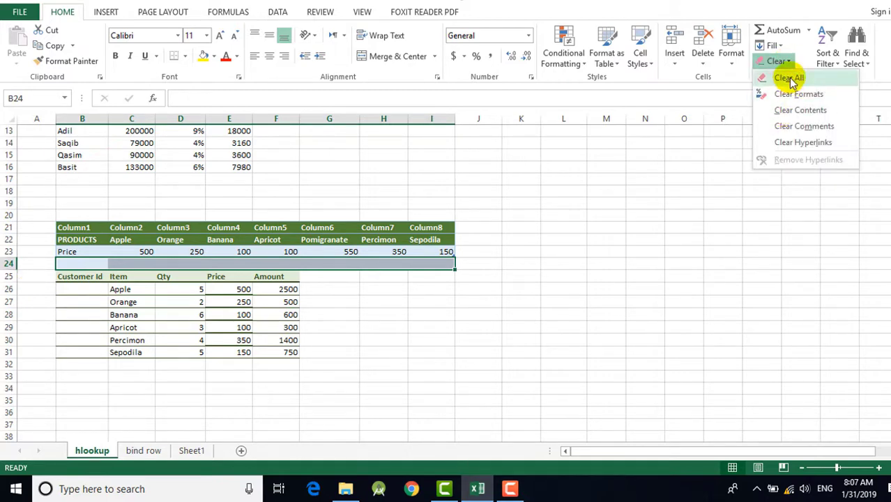
click(788, 94)
click(607, 216)
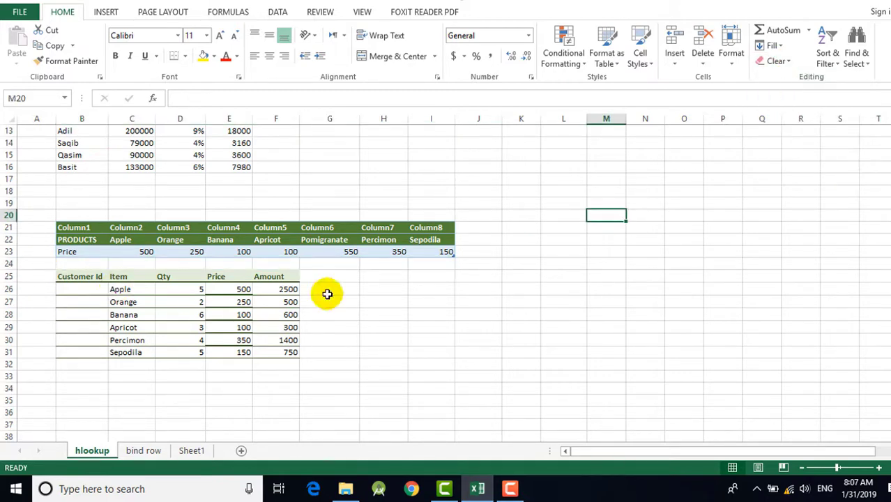
Examine the HLOOKUP formulas in the order list's Price column, ending on the Apple row in E26.
click(259, 326)
click(243, 302)
click(242, 290)
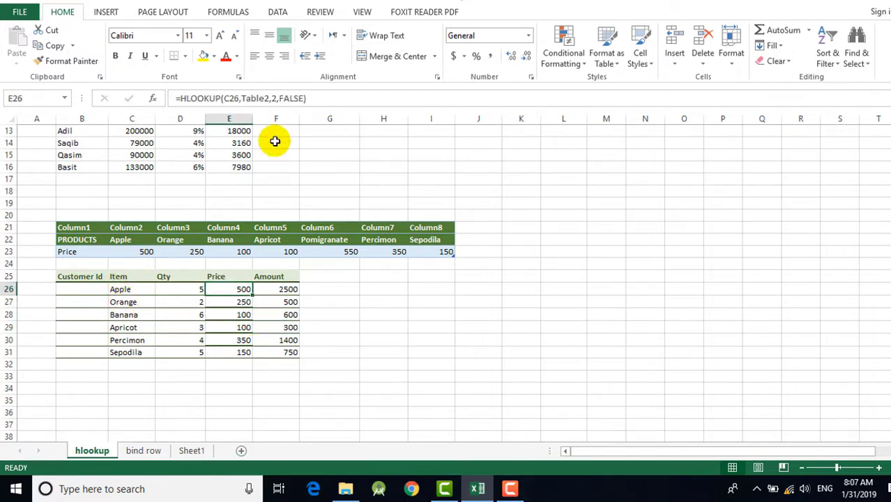
Check in the Name Manager which range Table2 refers to, then close it.
click(232, 12)
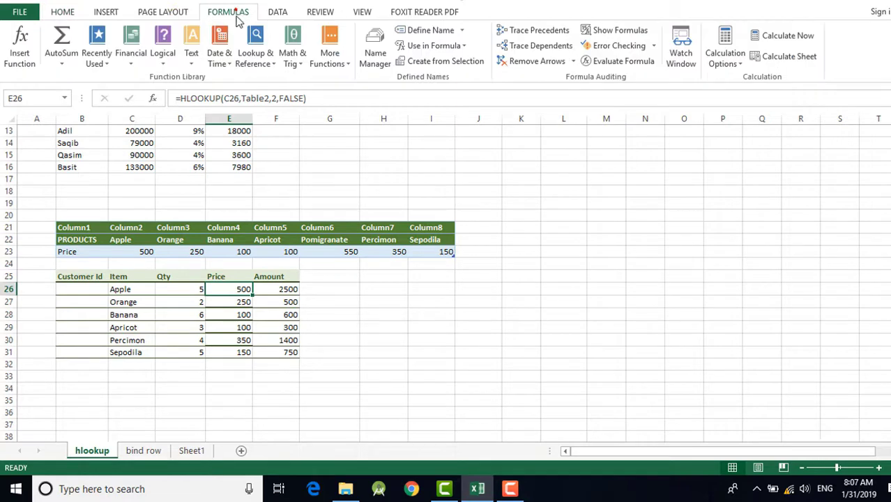
click(375, 47)
click(455, 245)
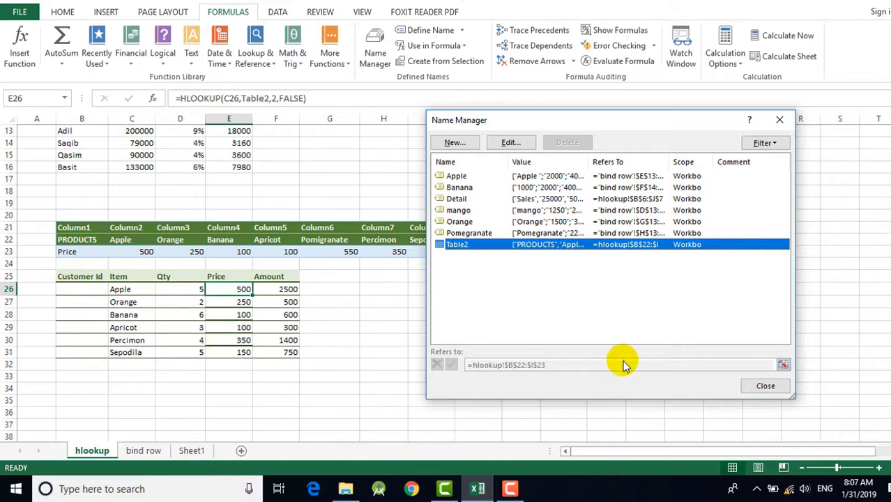
click(753, 388)
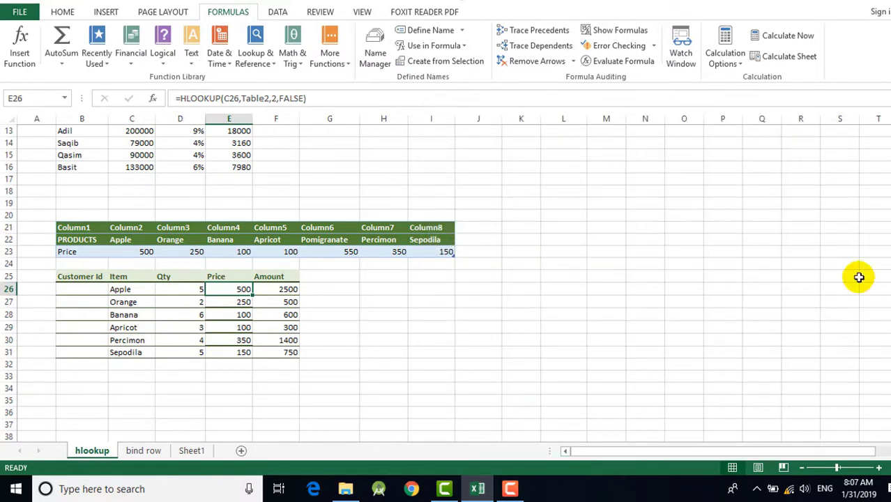